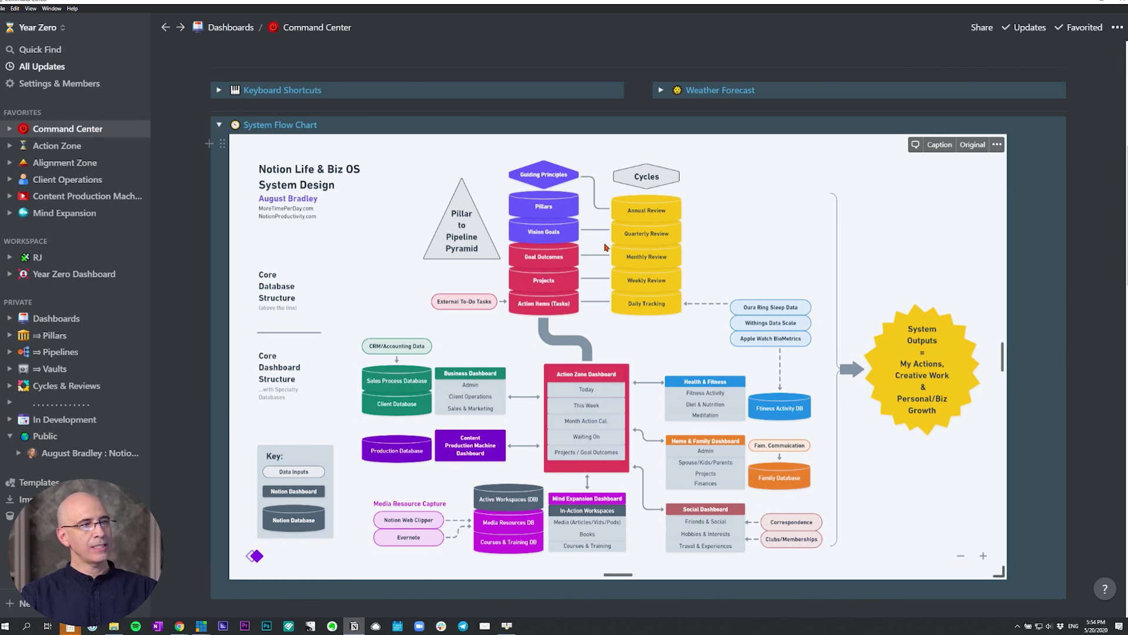
# Collapse the System Flow Chart and go to the Alignment Zone dashboard to view its Guiding Principles section.
pyautogui.click(219, 127)
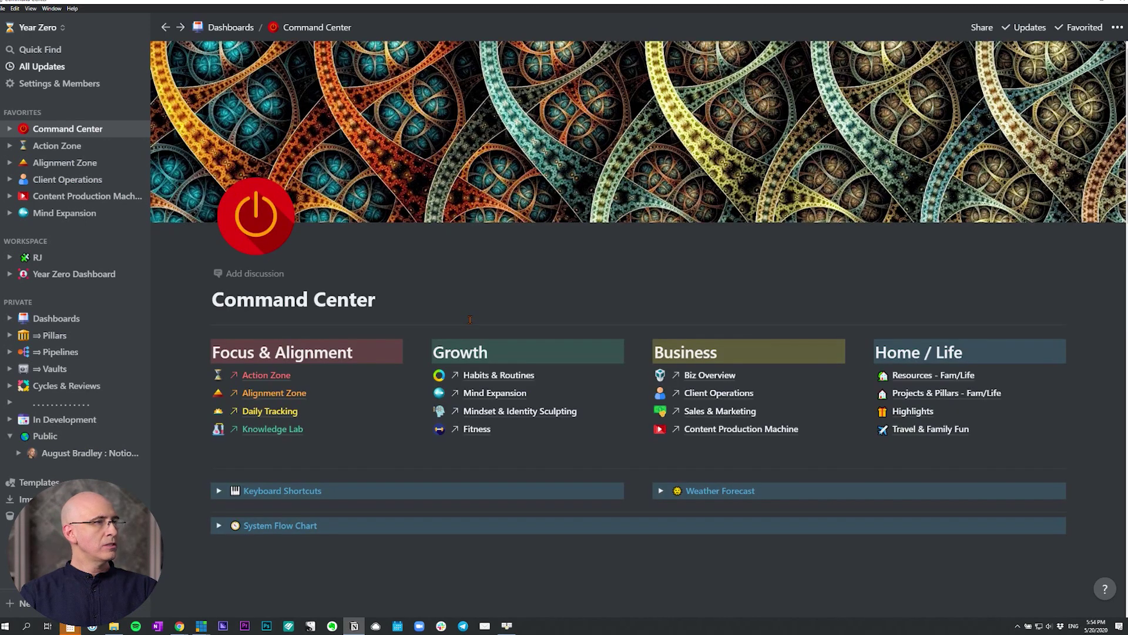
pyautogui.click(51, 164)
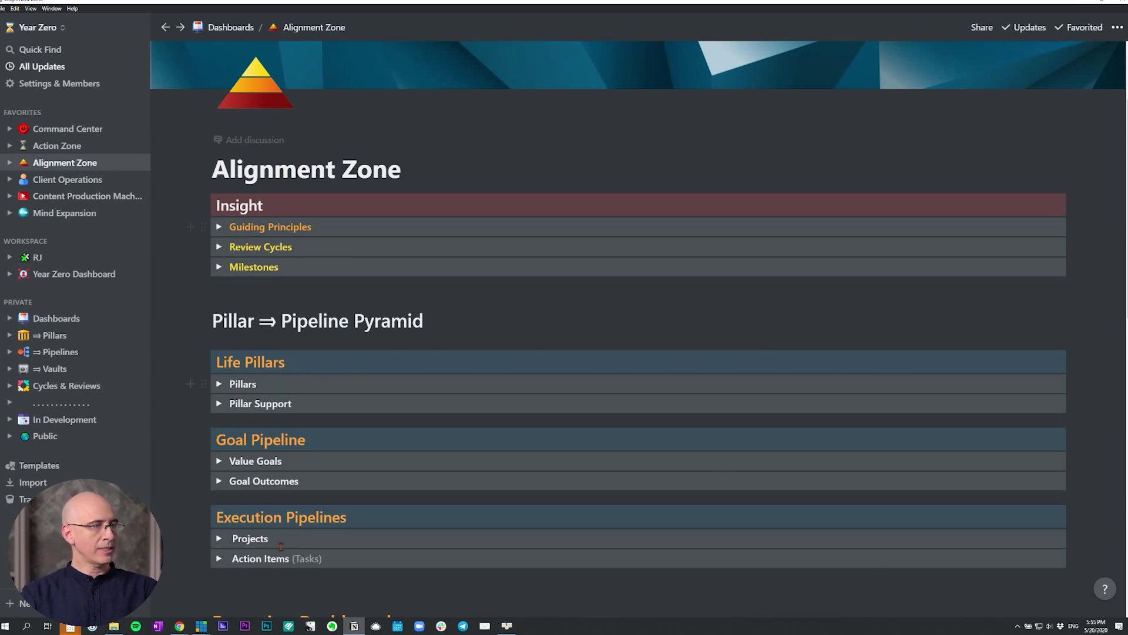
pyautogui.click(219, 227)
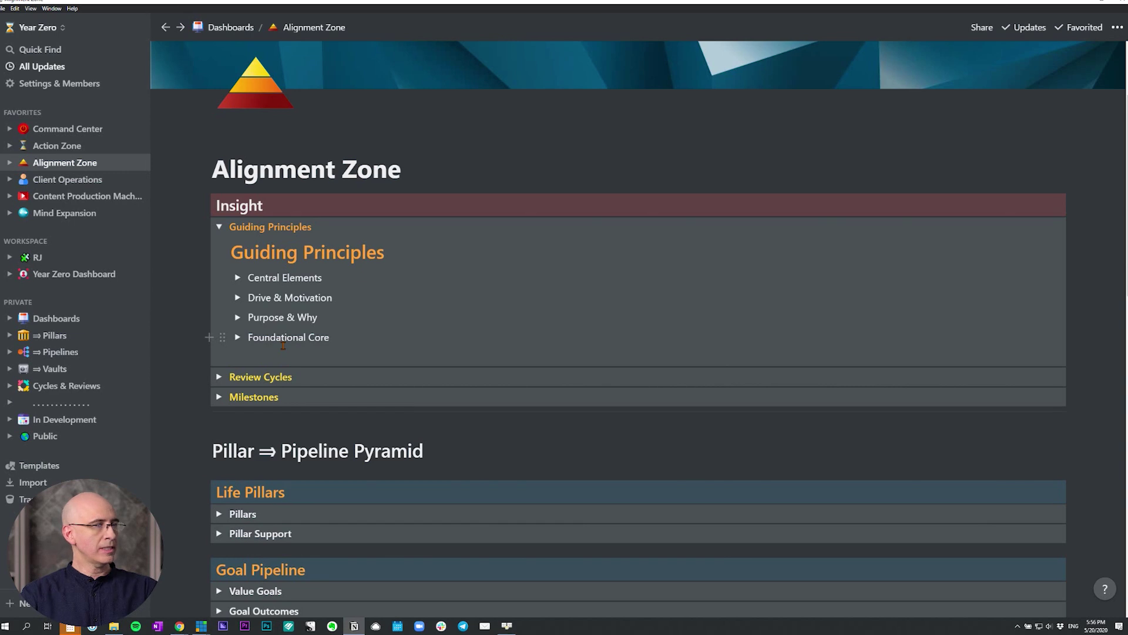
pyautogui.click(219, 228)
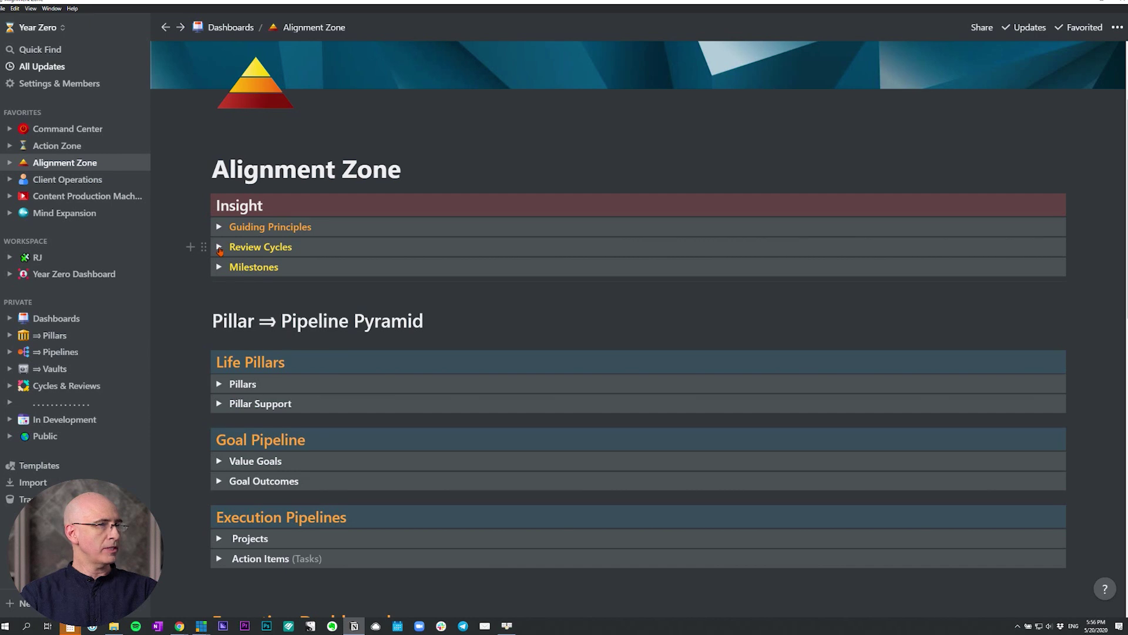
# Expand Review Cycles and examine the Daily Insight and Weekly Insight tables, collapsing each one after viewing.
pyautogui.click(218, 248)
pyautogui.scroll(-1, 220, 249)
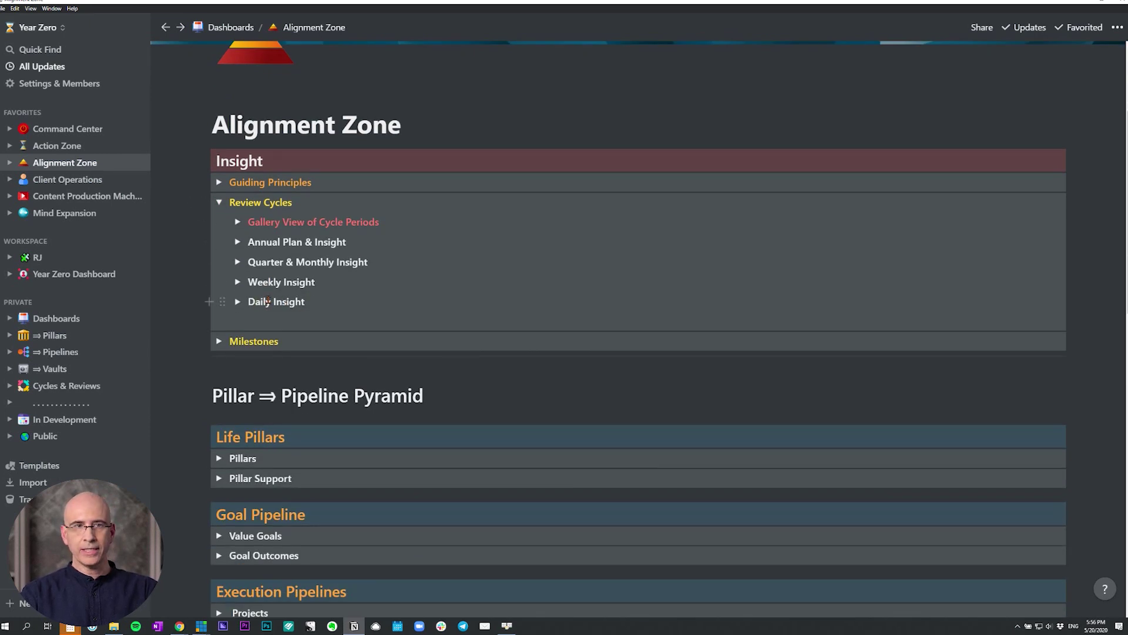
pyautogui.click(238, 303)
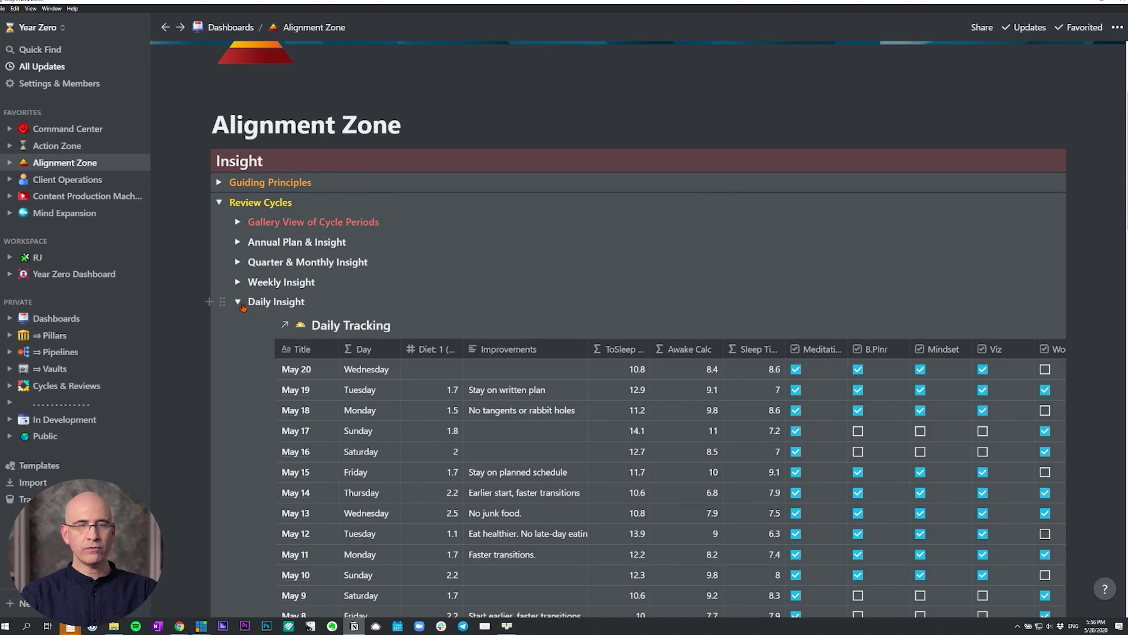
pyautogui.click(238, 302)
pyautogui.click(238, 283)
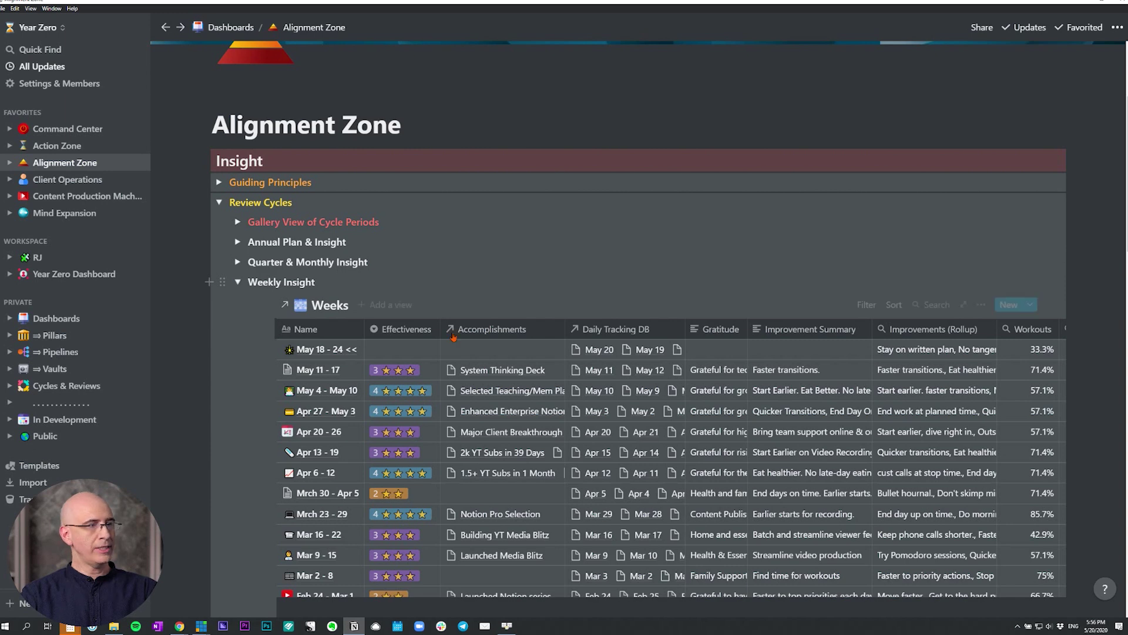
pyautogui.click(238, 282)
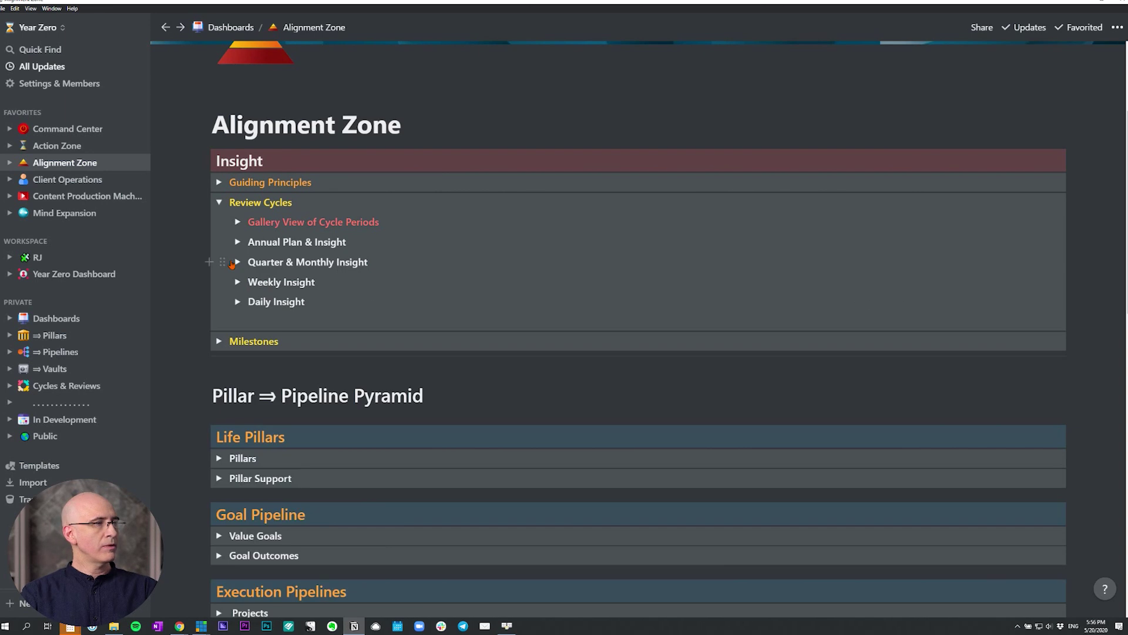
# Examine the Quarters and Months tables under Quarter & Monthly Insight, and collapse that section.
pyautogui.click(238, 262)
pyautogui.scroll(-1, 399, 294)
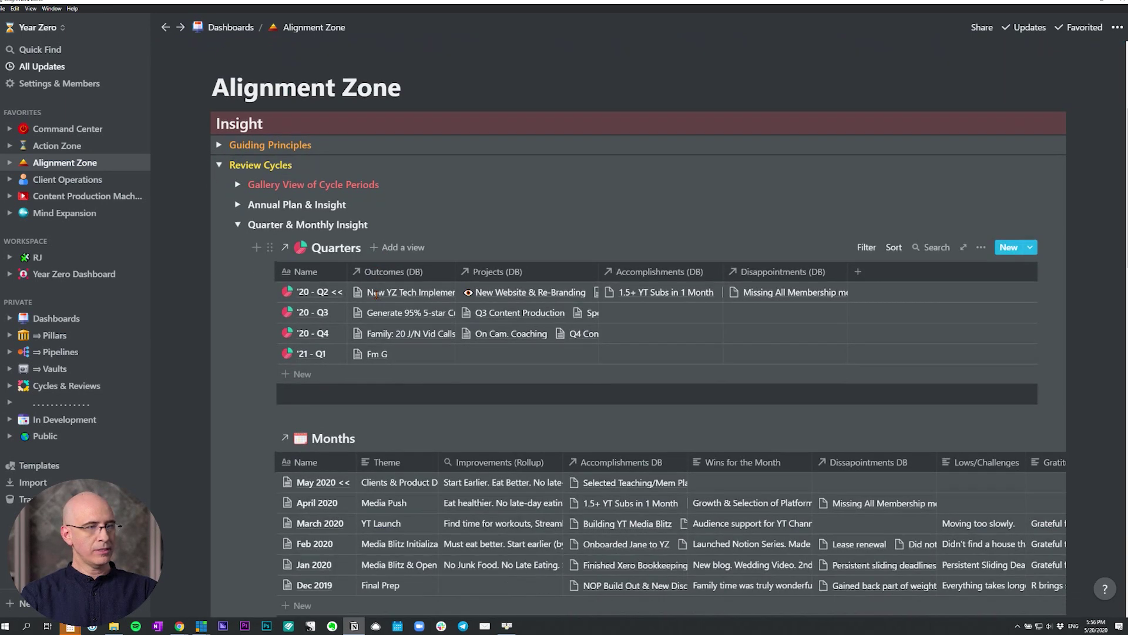
pyautogui.scroll(-1, 349, 298)
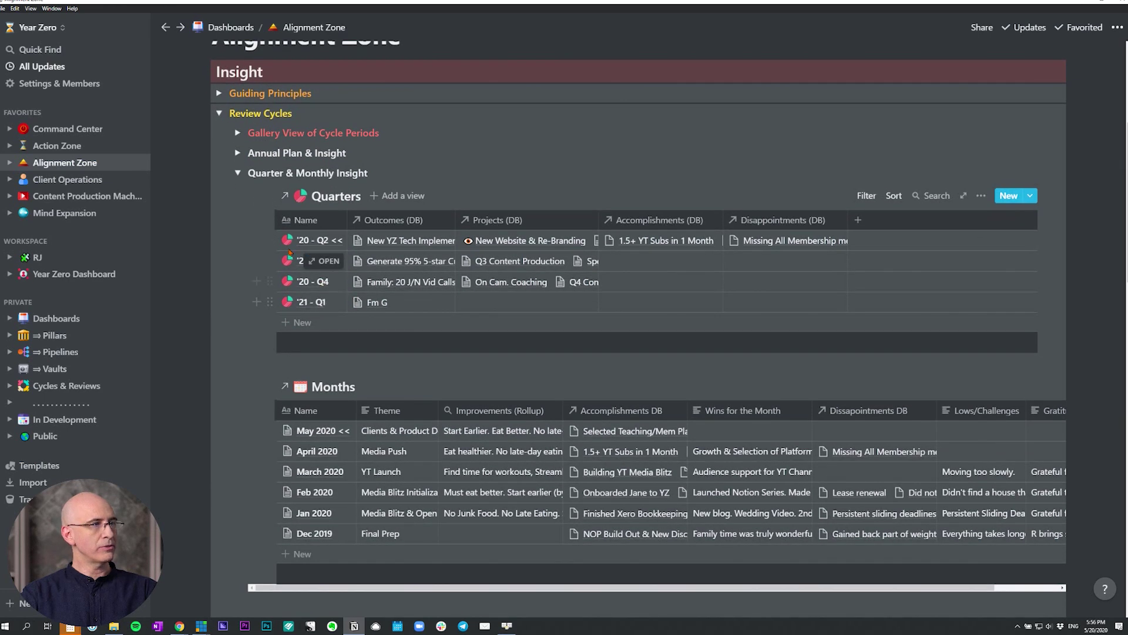
pyautogui.click(238, 173)
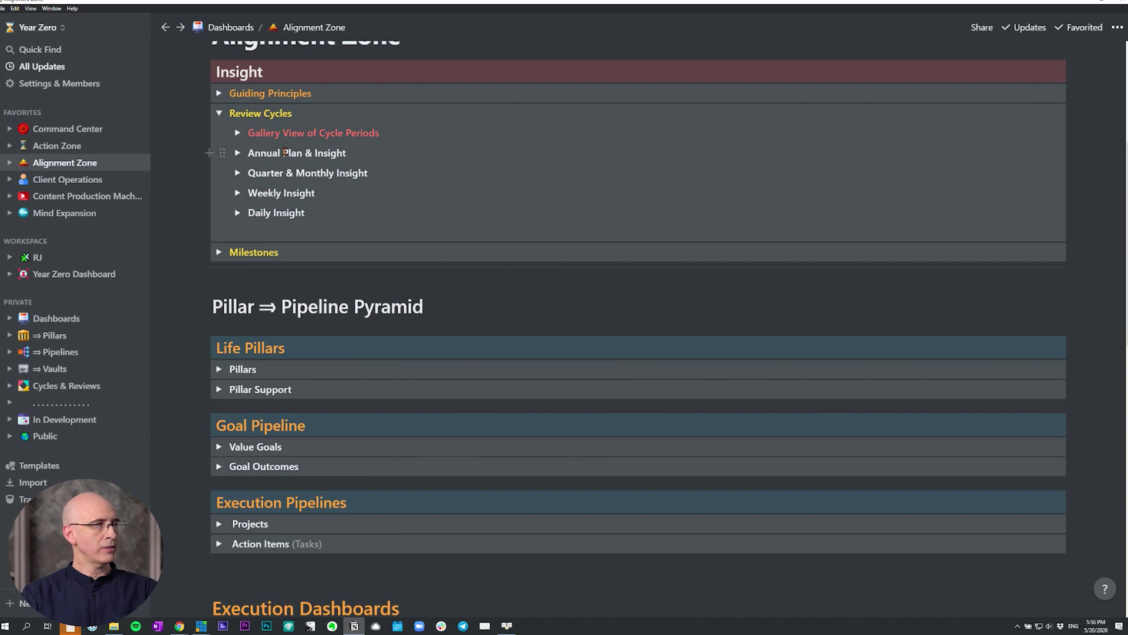
# Examine the Months, Weeks and Quarters galleries under Gallery View of Cycle Periods, and collapse that section.
pyautogui.scroll(2, 232, 134)
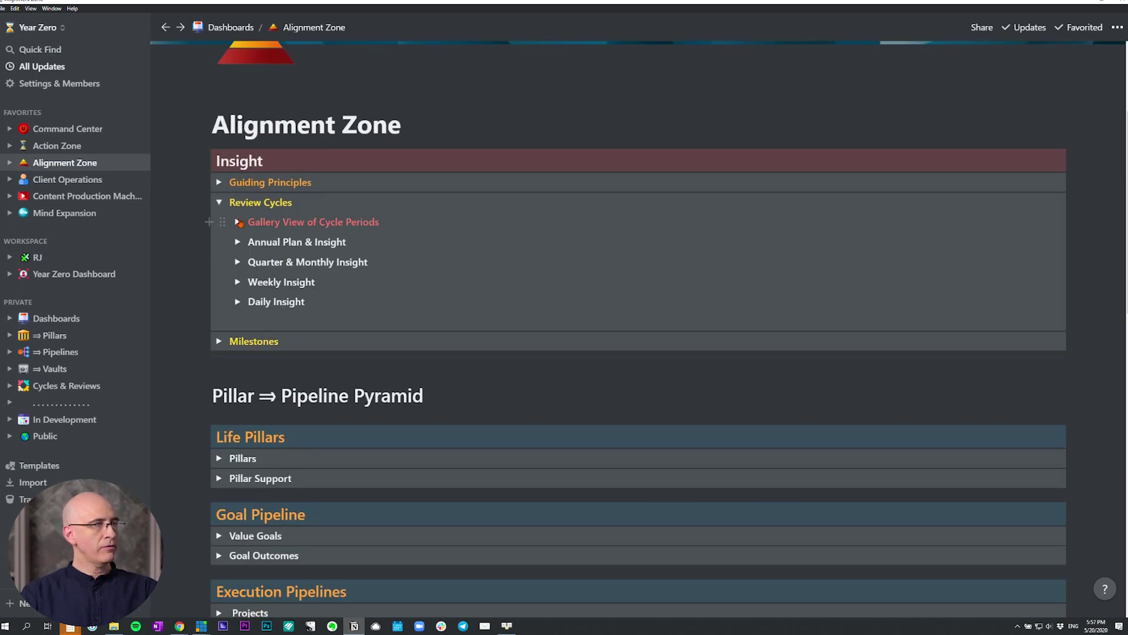
pyautogui.click(238, 222)
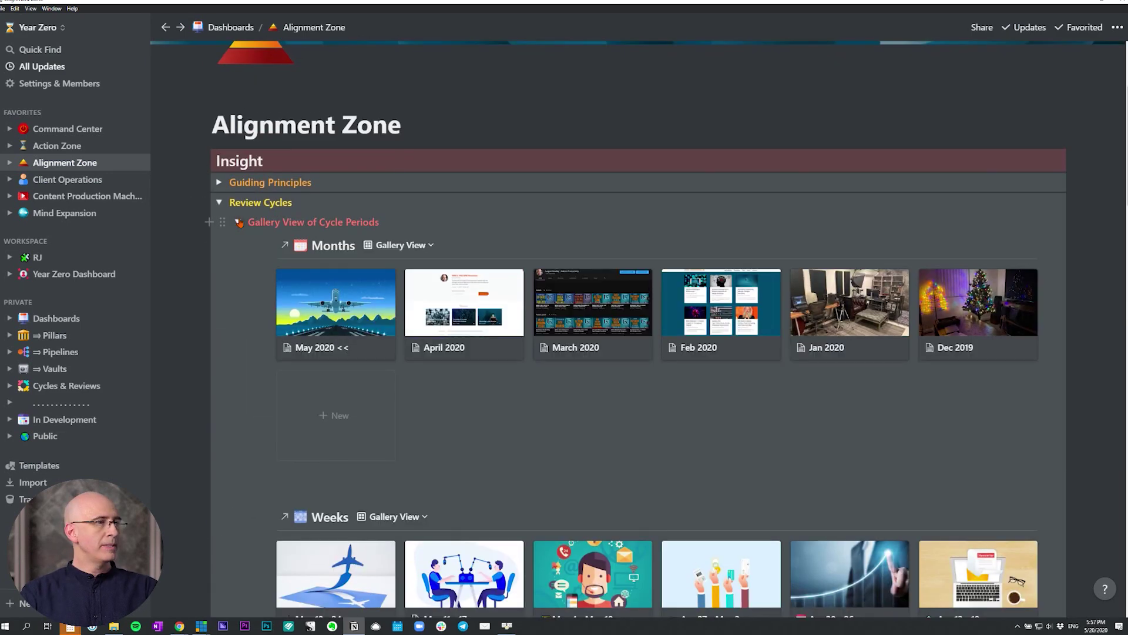
pyautogui.scroll(-3, 239, 221)
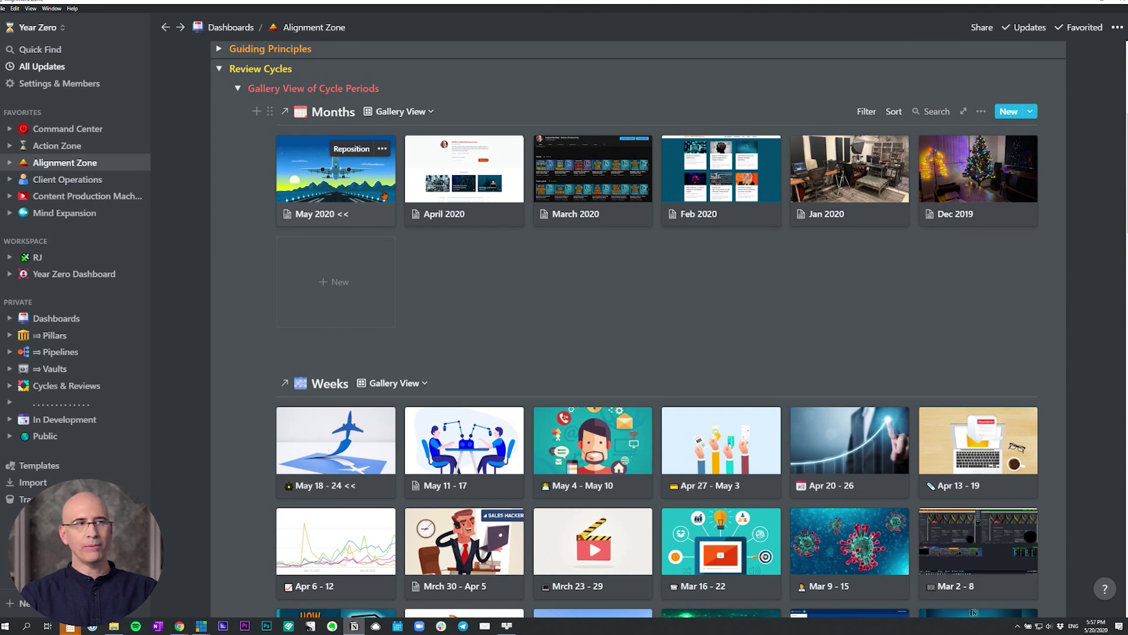
pyautogui.scroll(-1, 445, 246)
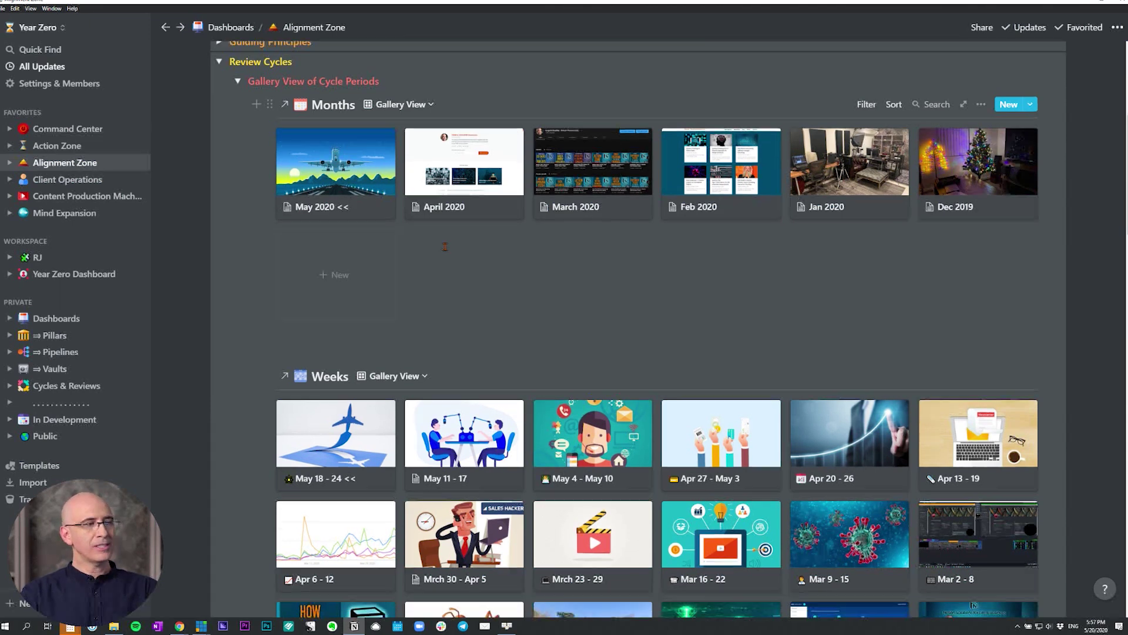
pyautogui.scroll(-4, 445, 247)
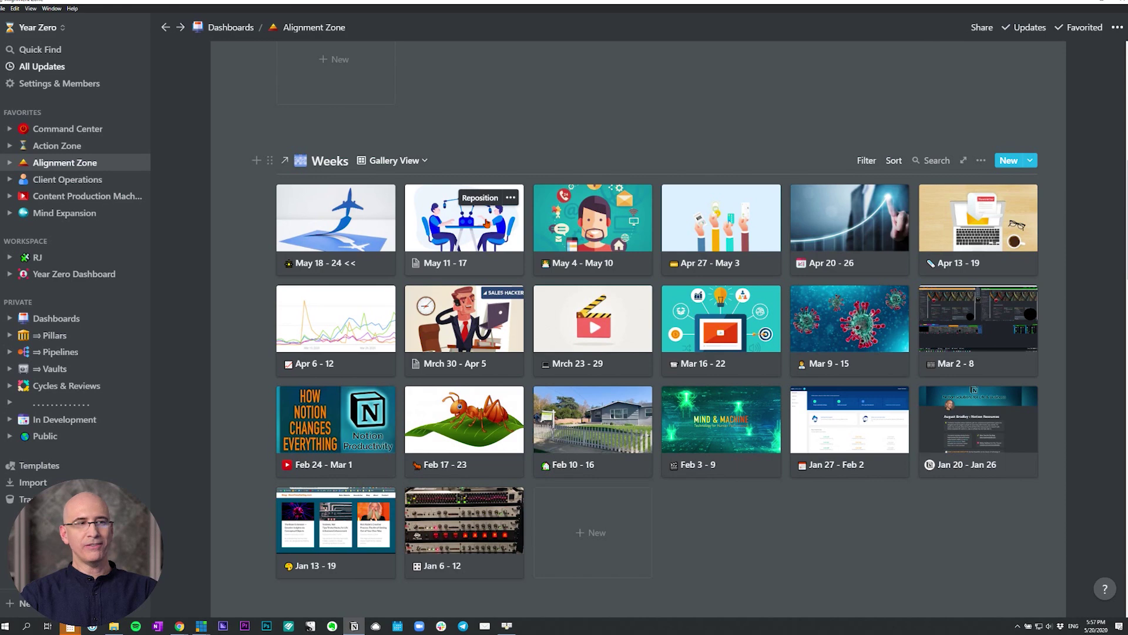
pyautogui.scroll(-5, 460, 308)
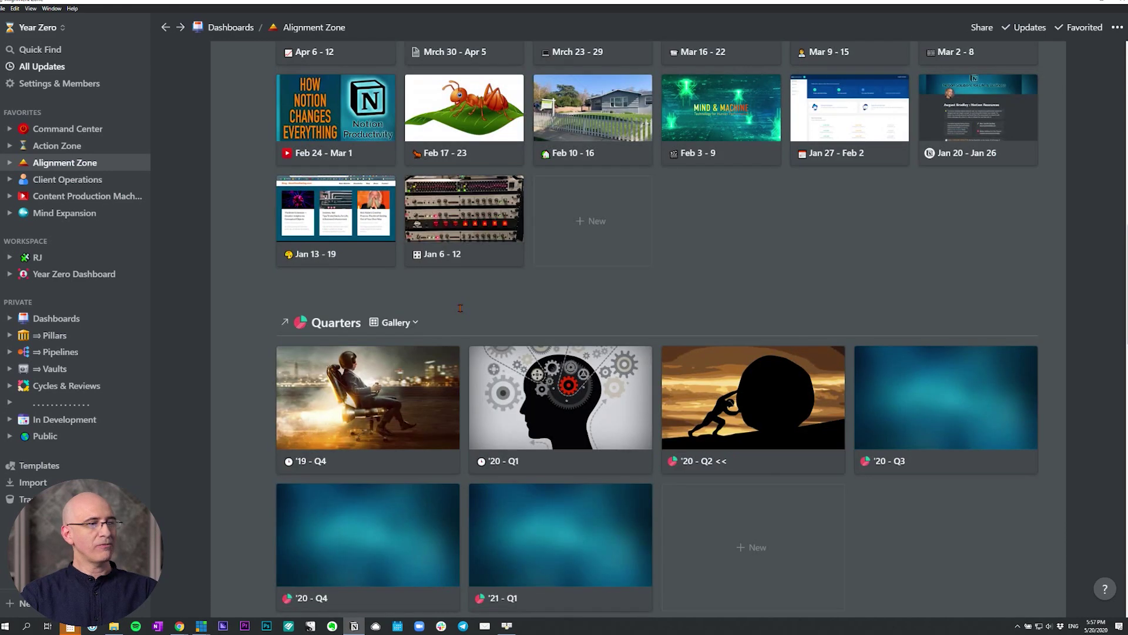
pyautogui.scroll(6, 460, 308)
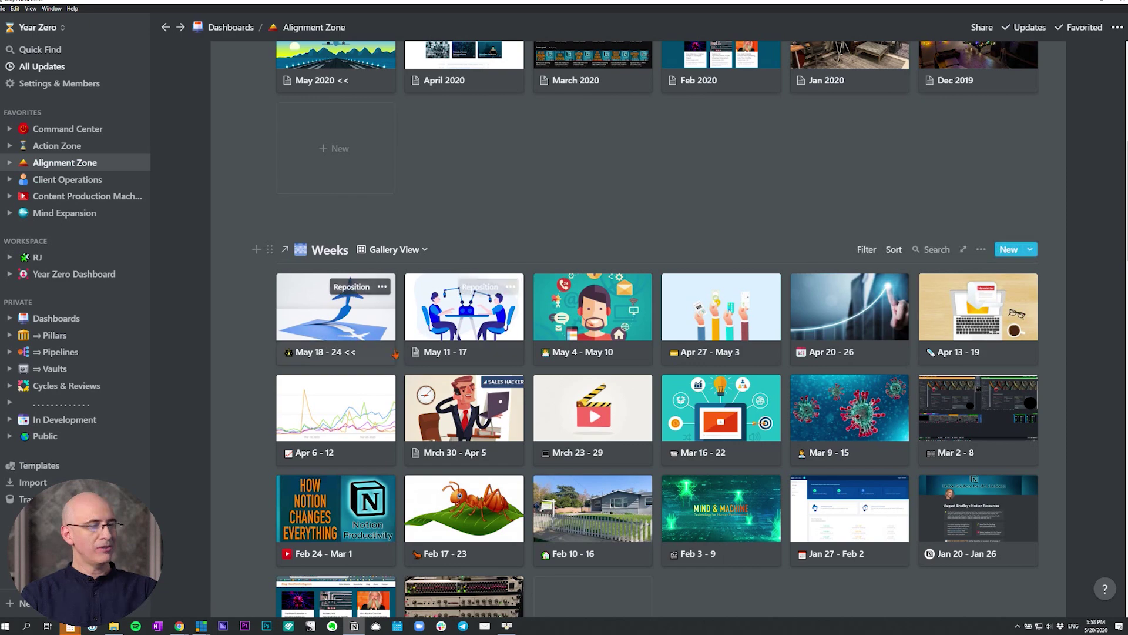
pyautogui.scroll(3, 532, 364)
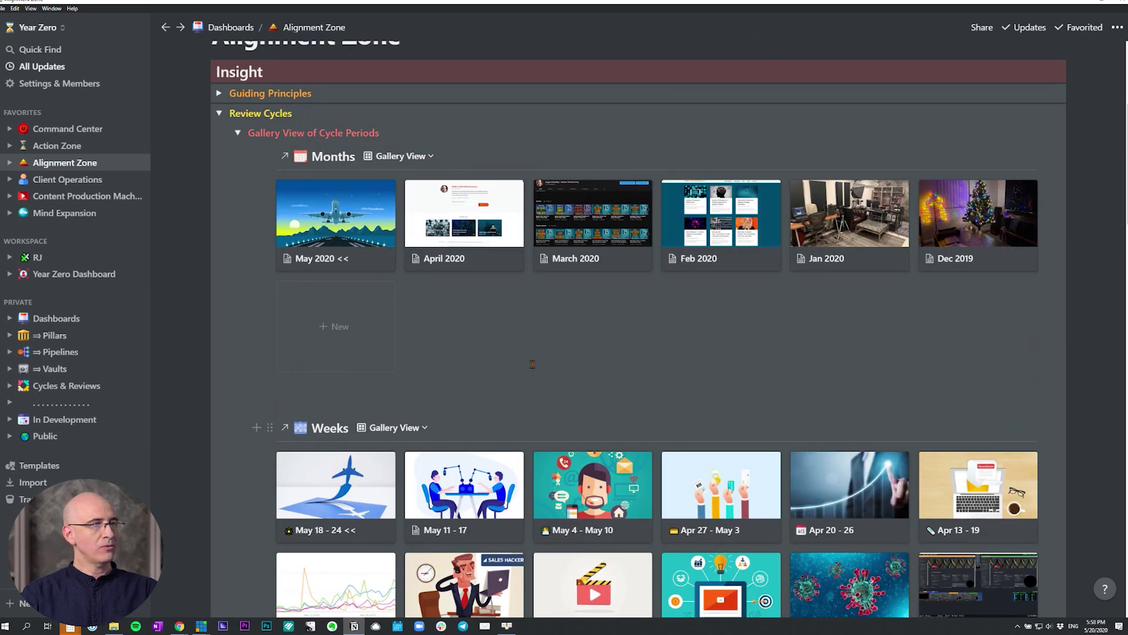
pyautogui.scroll(-1, 531, 363)
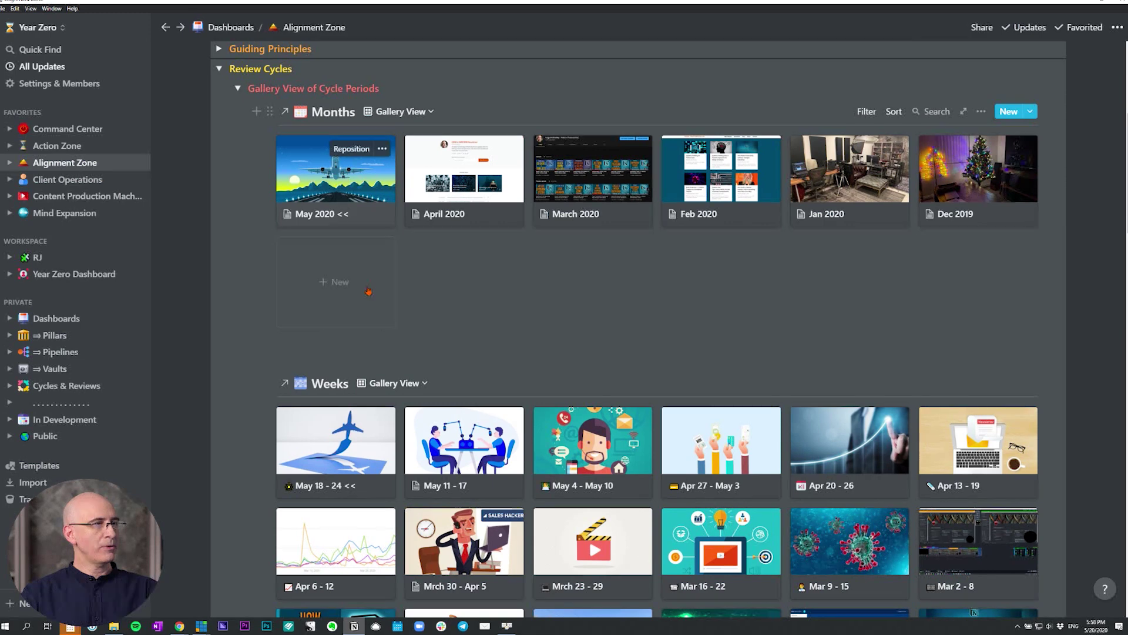
pyautogui.scroll(-1, 354, 263)
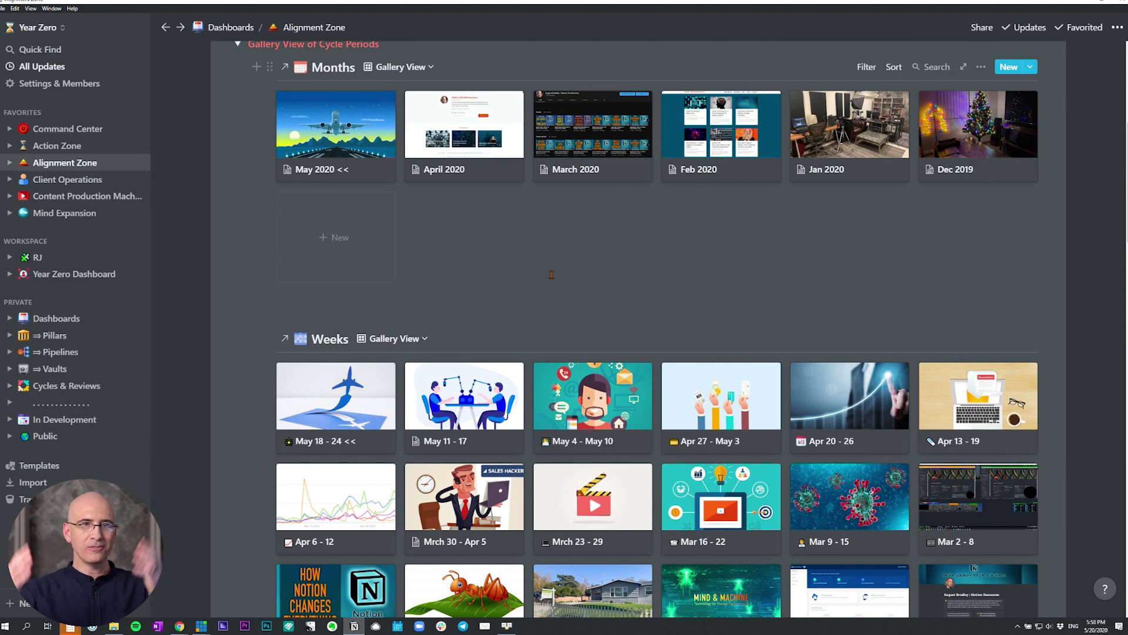
pyautogui.scroll(1, 239, 89)
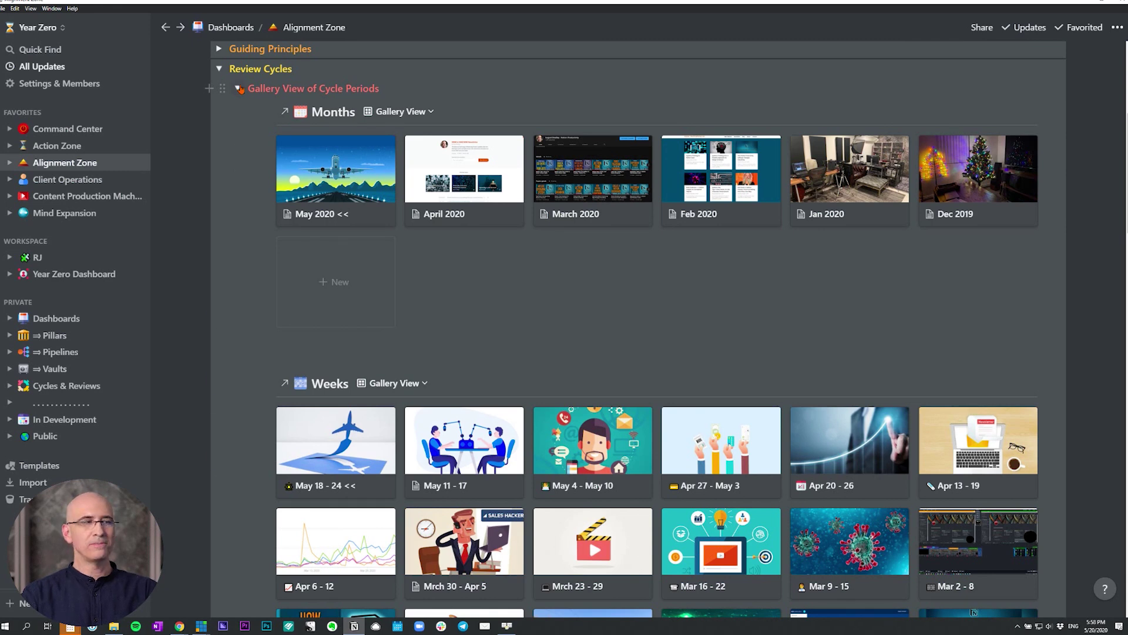
pyautogui.click(238, 89)
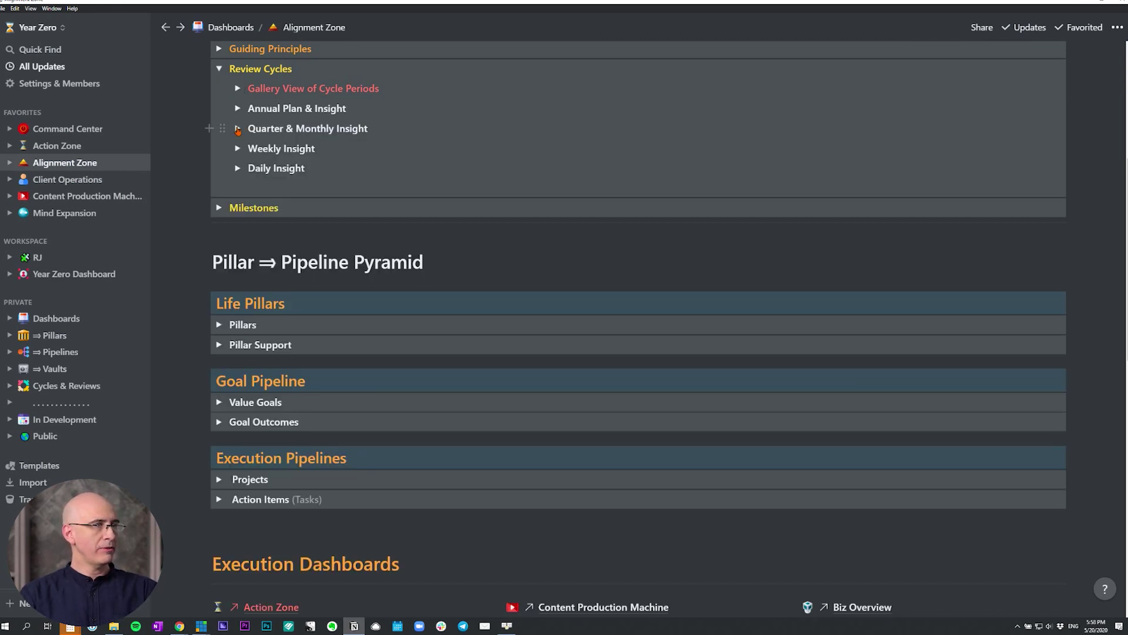
# Open the April 2020 page from the Months table in Quarter & Monthly Insight and examine its review properties.
pyautogui.click(238, 128)
pyautogui.scroll(-1, 245, 171)
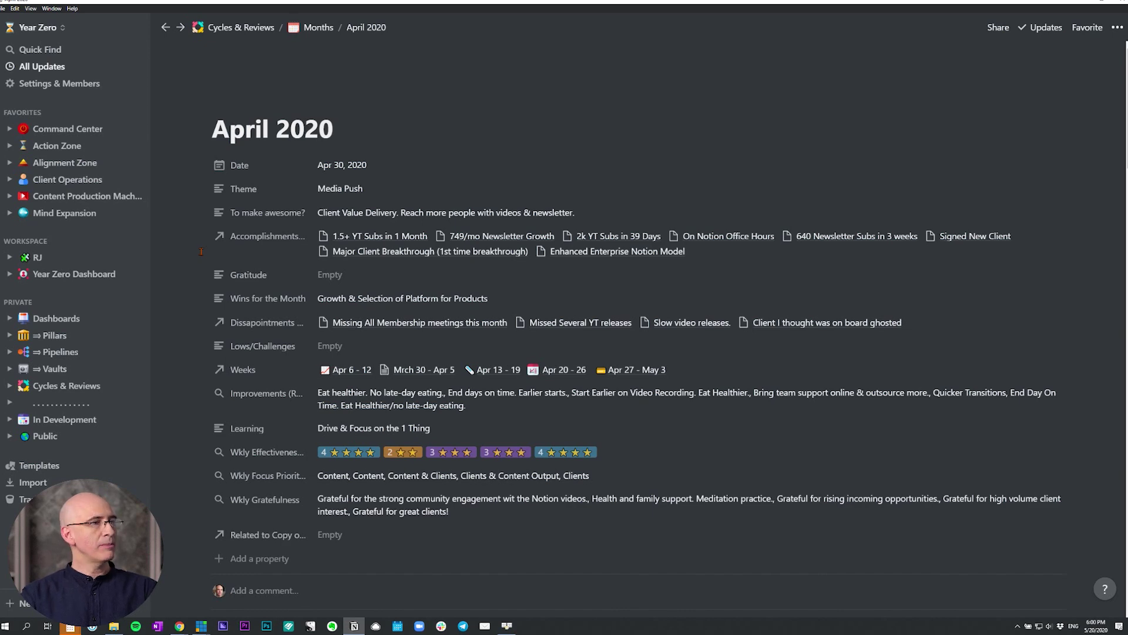
pyautogui.scroll(-1, 201, 252)
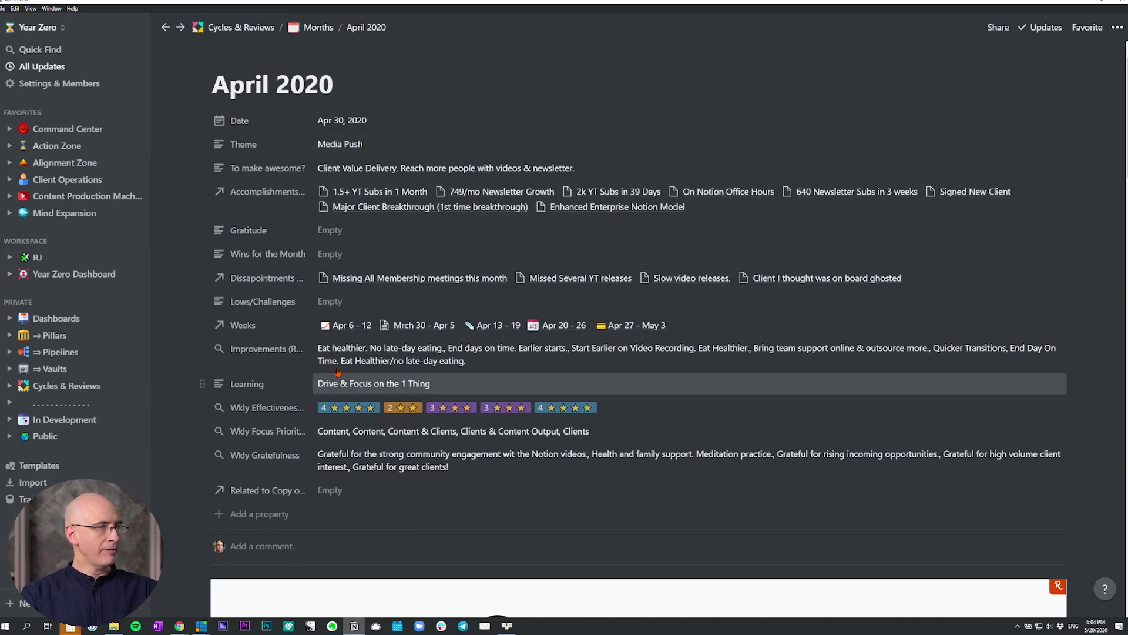
pyautogui.scroll(-1, 414, 329)
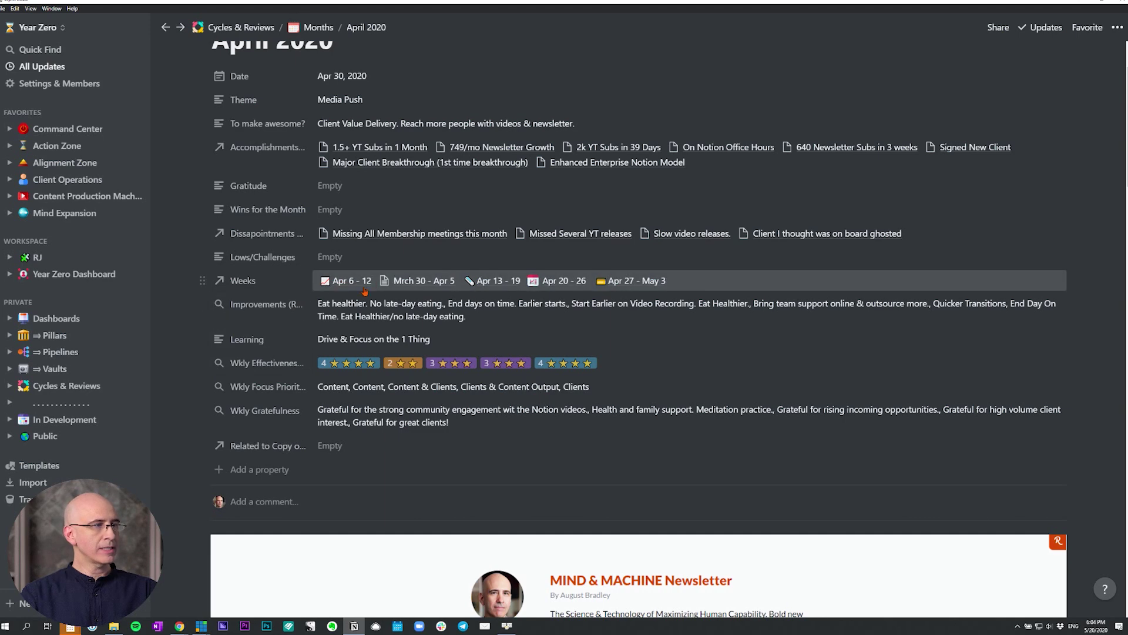
pyautogui.scroll(1, 263, 352)
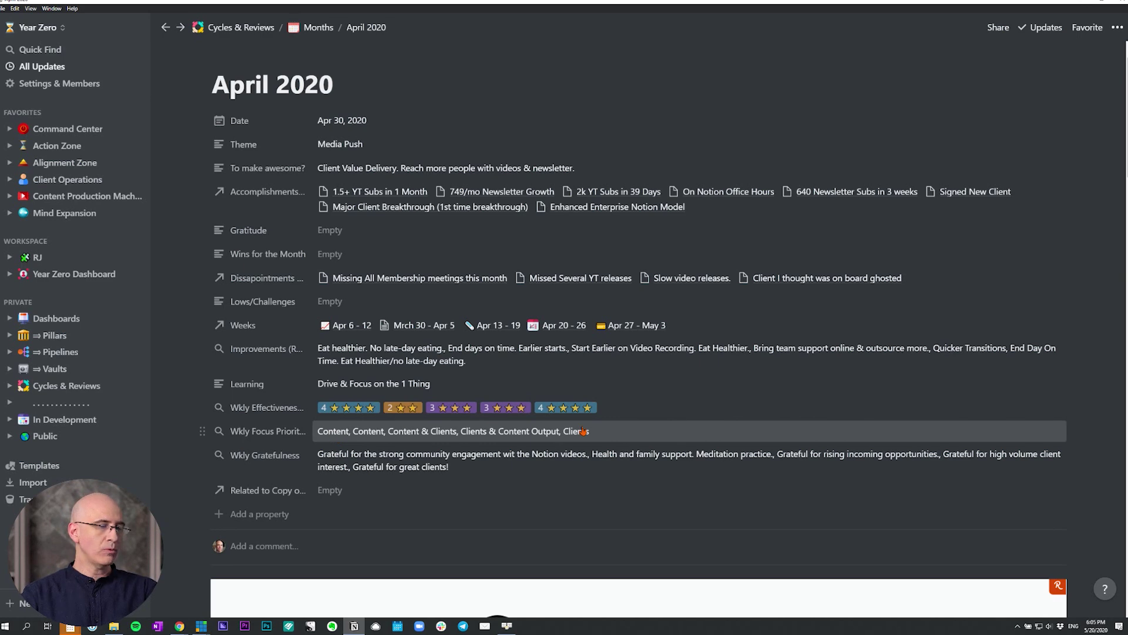
pyautogui.scroll(-2, 583, 431)
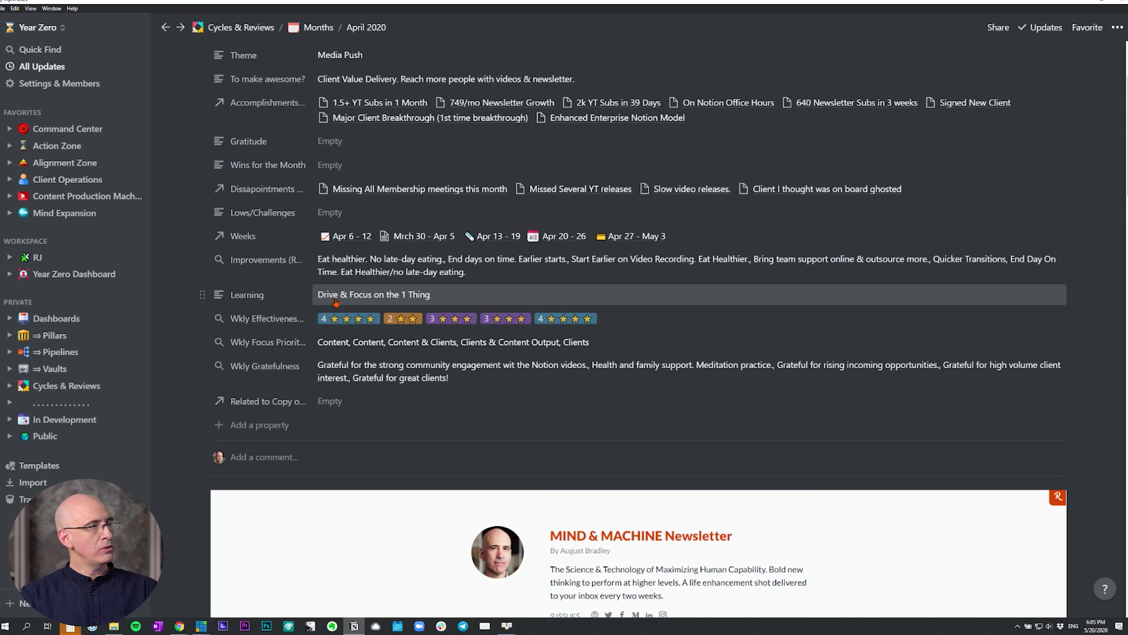
# Inspect the property type and rollup configuration of Wkly Effectiveness Ratings on the April 2020 page, keeping it as Rollup.
pyautogui.click(357, 319)
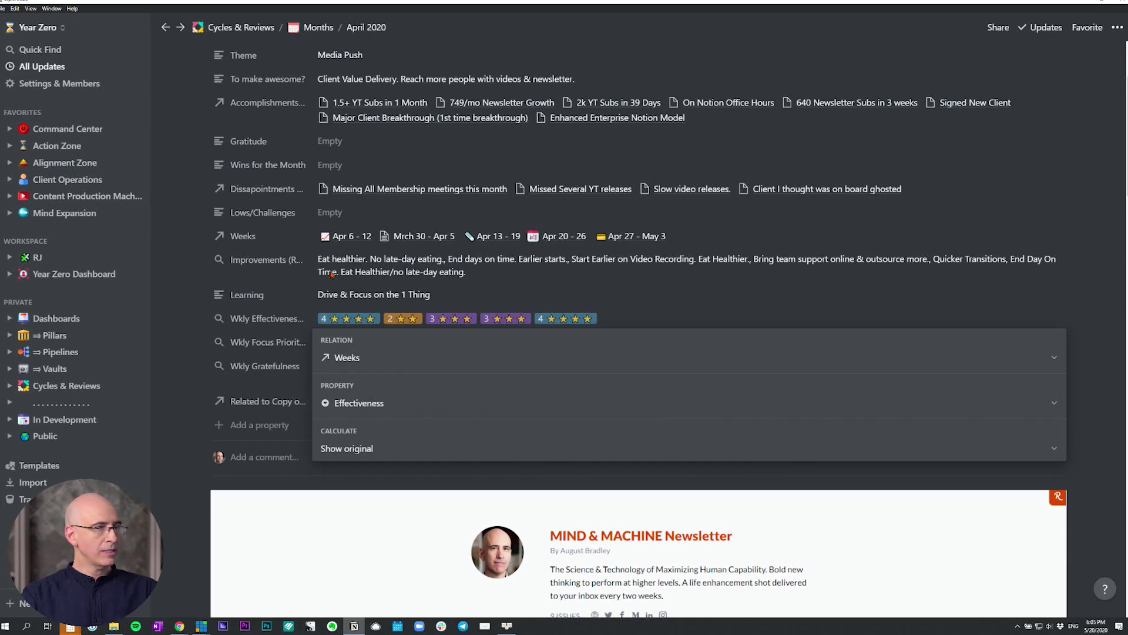
pyautogui.click(263, 322)
pyautogui.click(263, 322)
pyautogui.moveTo(268, 388)
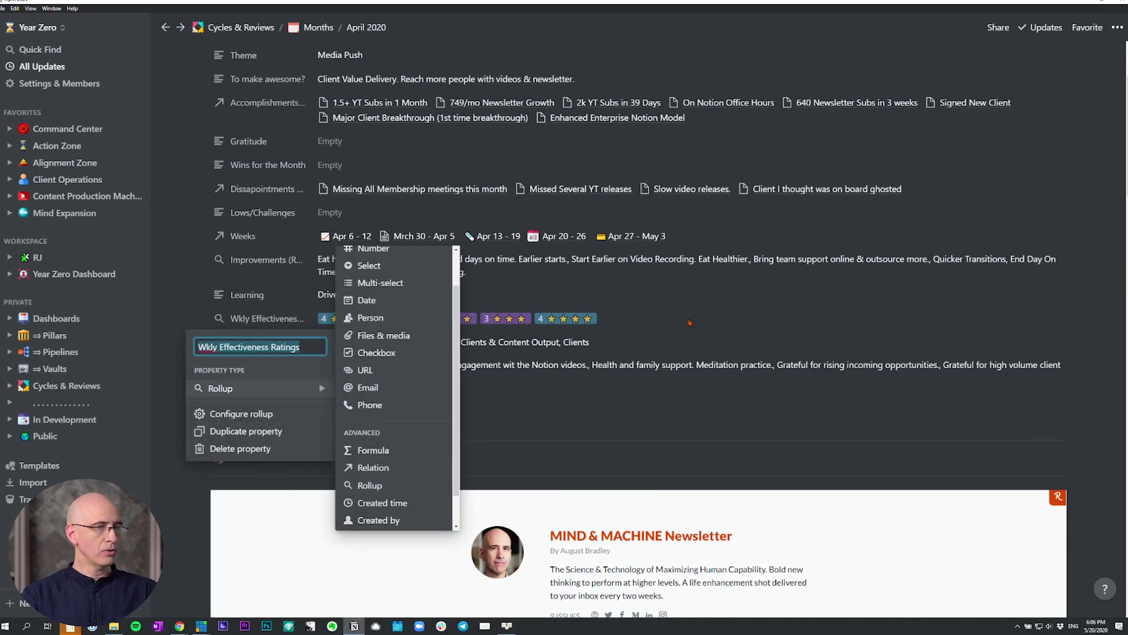
pyautogui.click(376, 489)
pyautogui.click(387, 322)
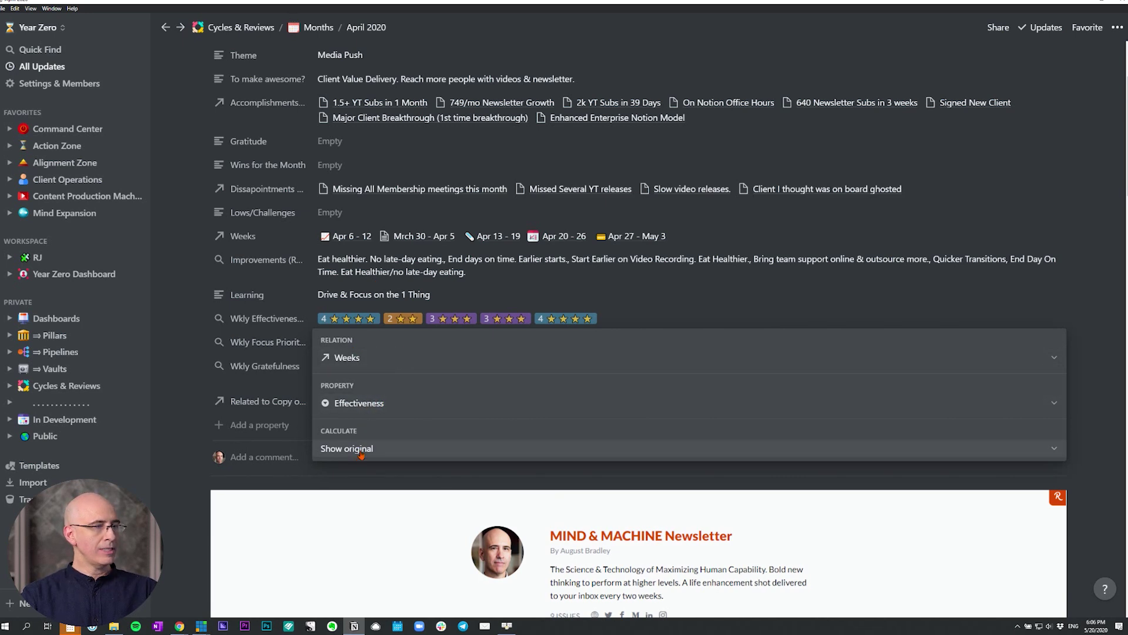
pyautogui.press('Escape')
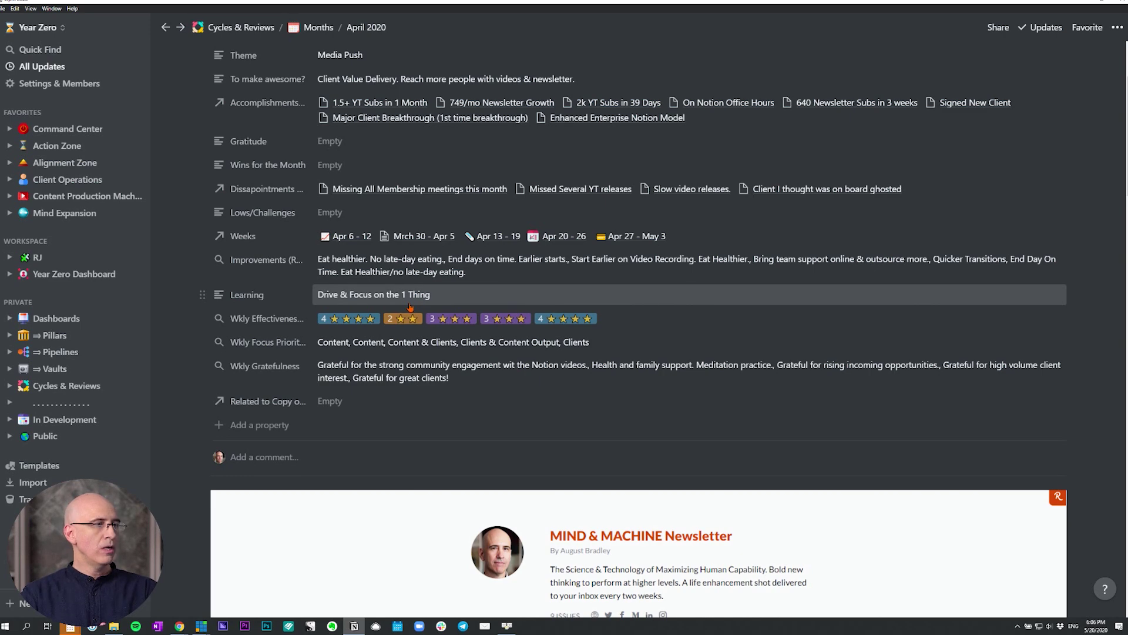
# View the embedded newsletter page and the Action Items Completed This Month section of the April 2020 page.
pyautogui.scroll(-2, 389, 366)
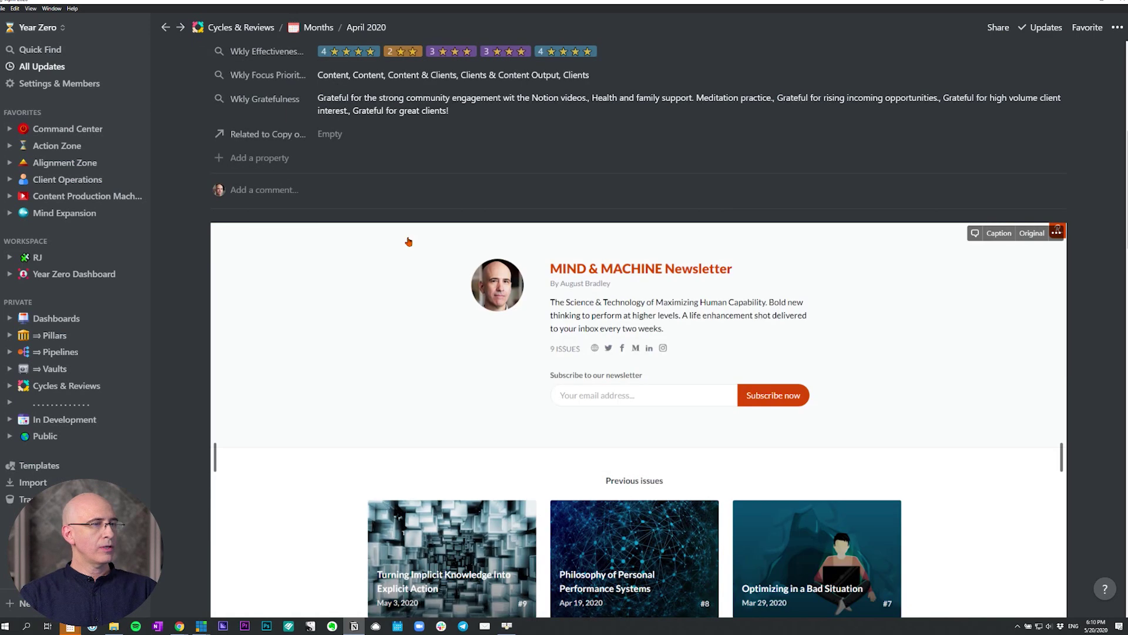
pyautogui.scroll(-2, 408, 243)
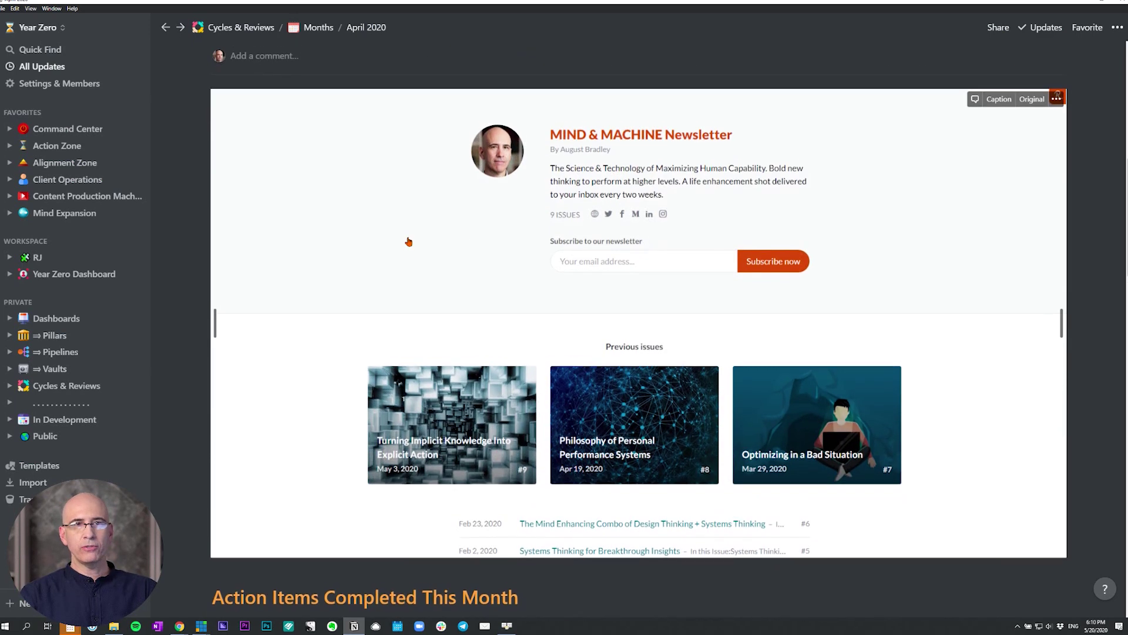
pyautogui.scroll(-1, 408, 242)
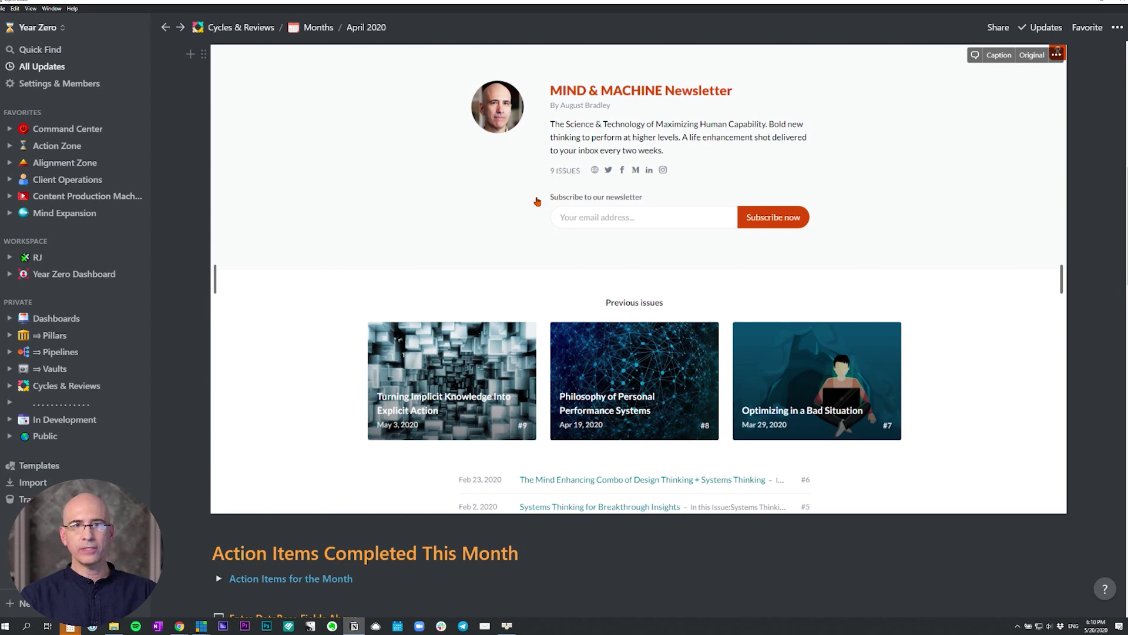
# Examine the Action Items for the Month table and its filters under Action Items Completed This Month, and collapse the section.
pyautogui.scroll(-1, 532, 202)
pyautogui.scroll(-7, 538, 201)
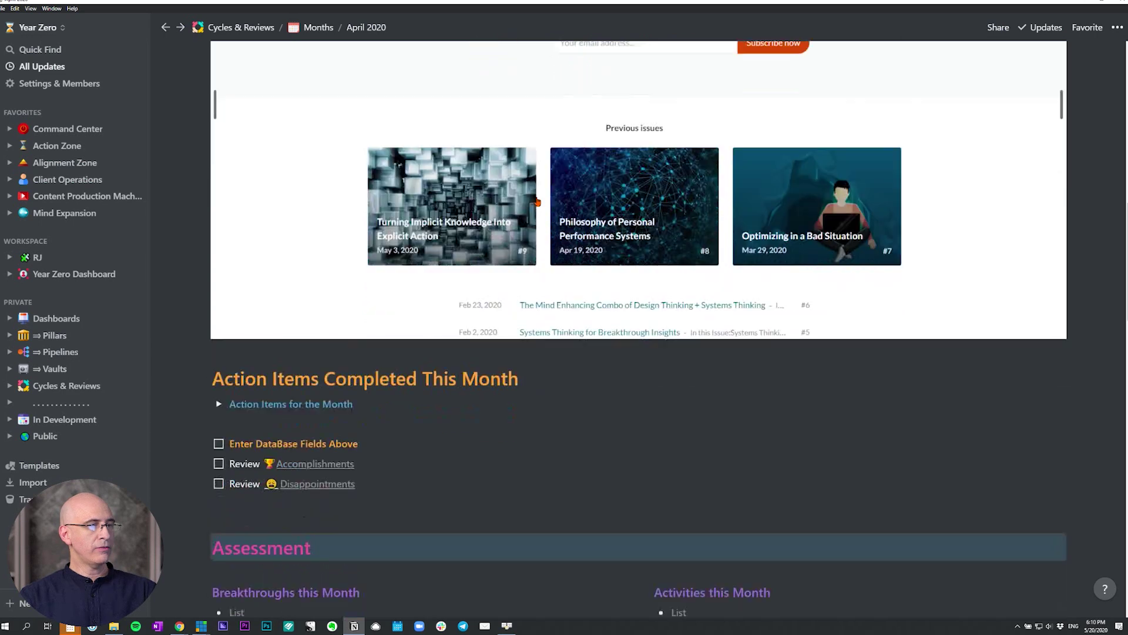
pyautogui.scroll(-1, 537, 198)
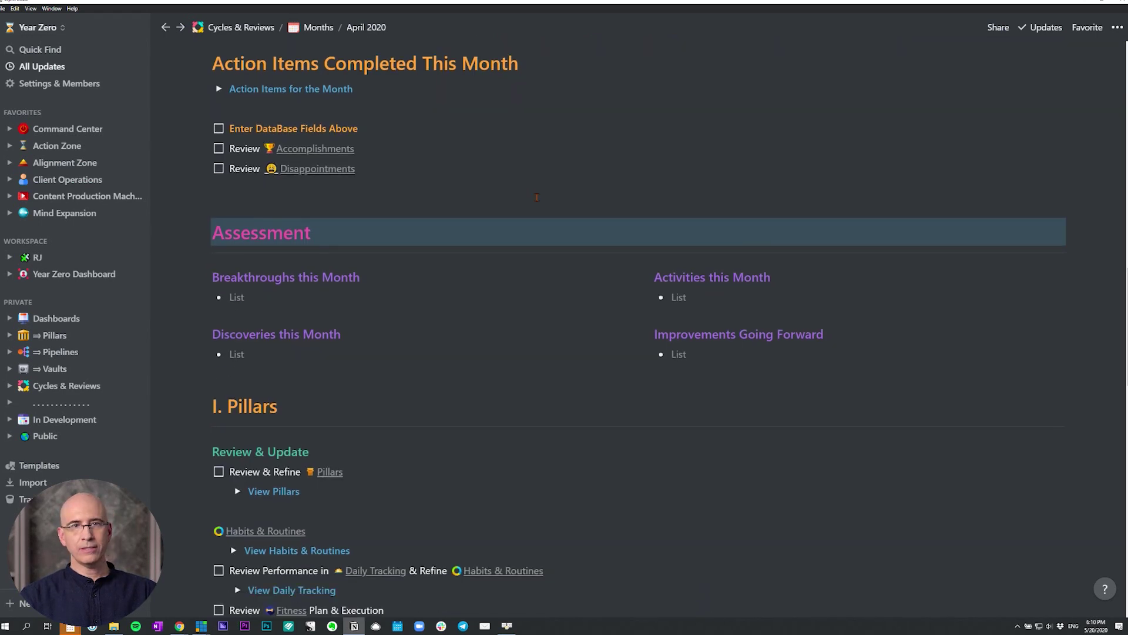
pyautogui.scroll(2, 536, 197)
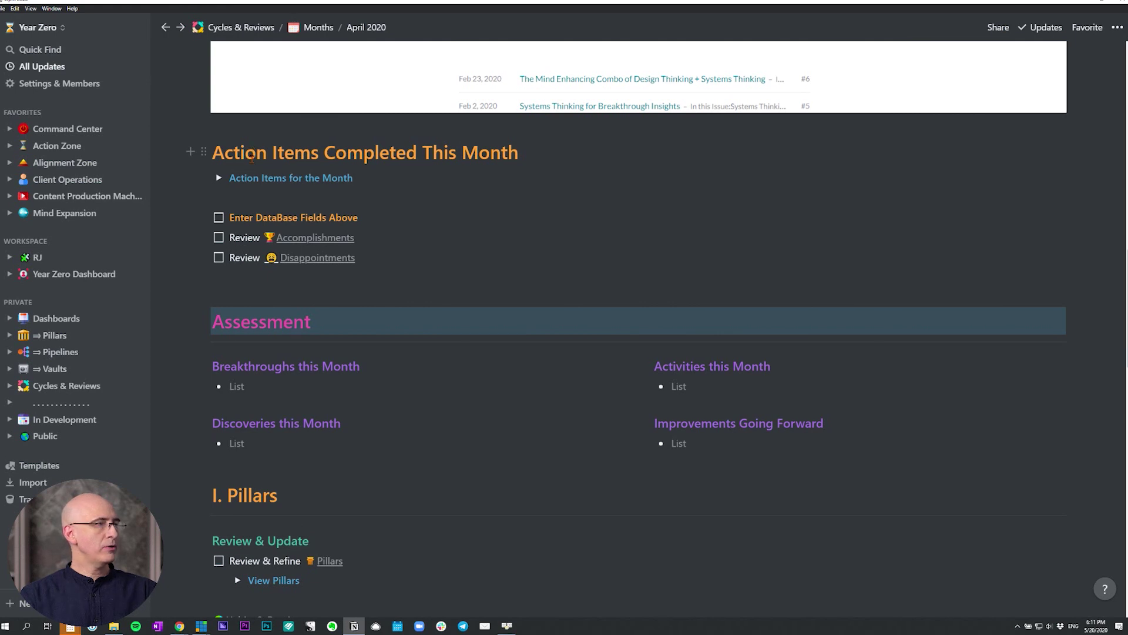
pyautogui.click(218, 178)
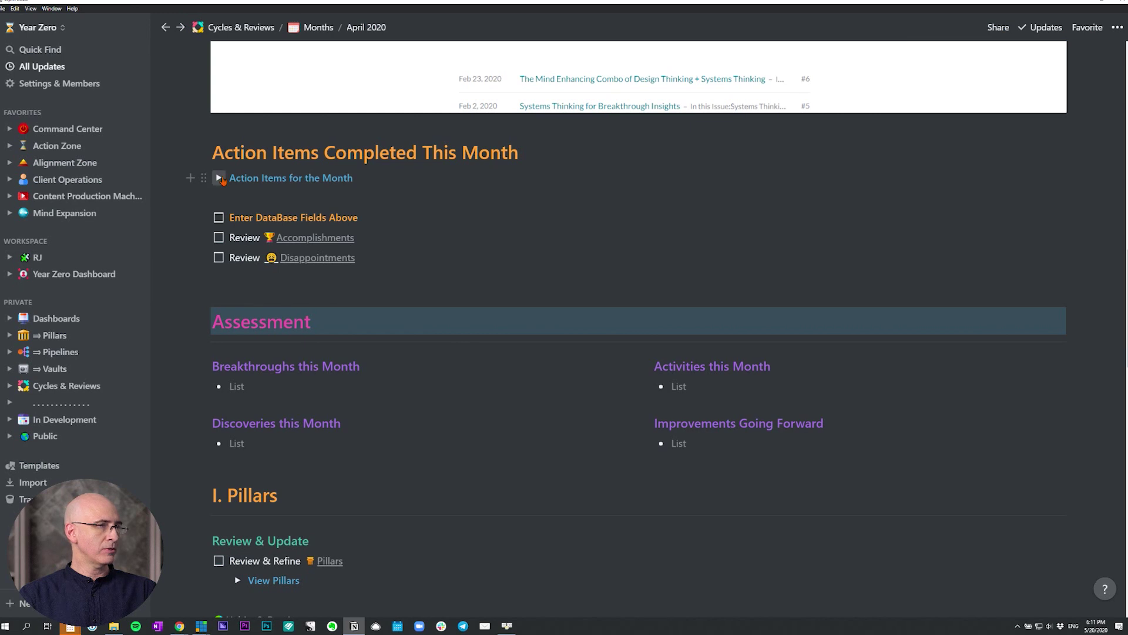
pyautogui.click(865, 201)
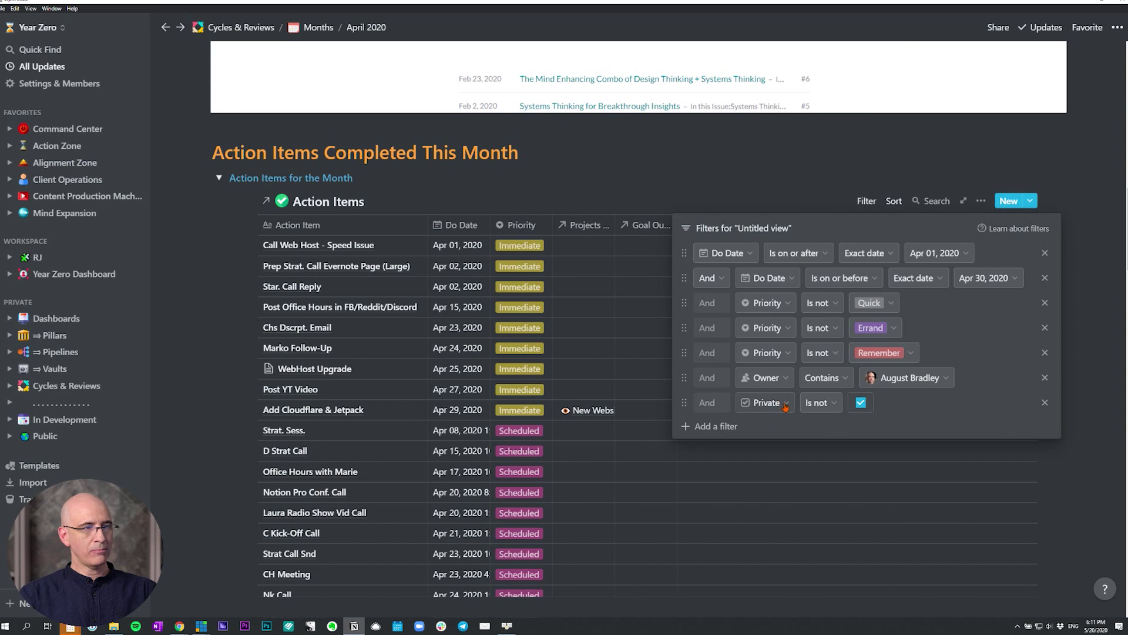
pyautogui.click(723, 180)
pyautogui.click(218, 179)
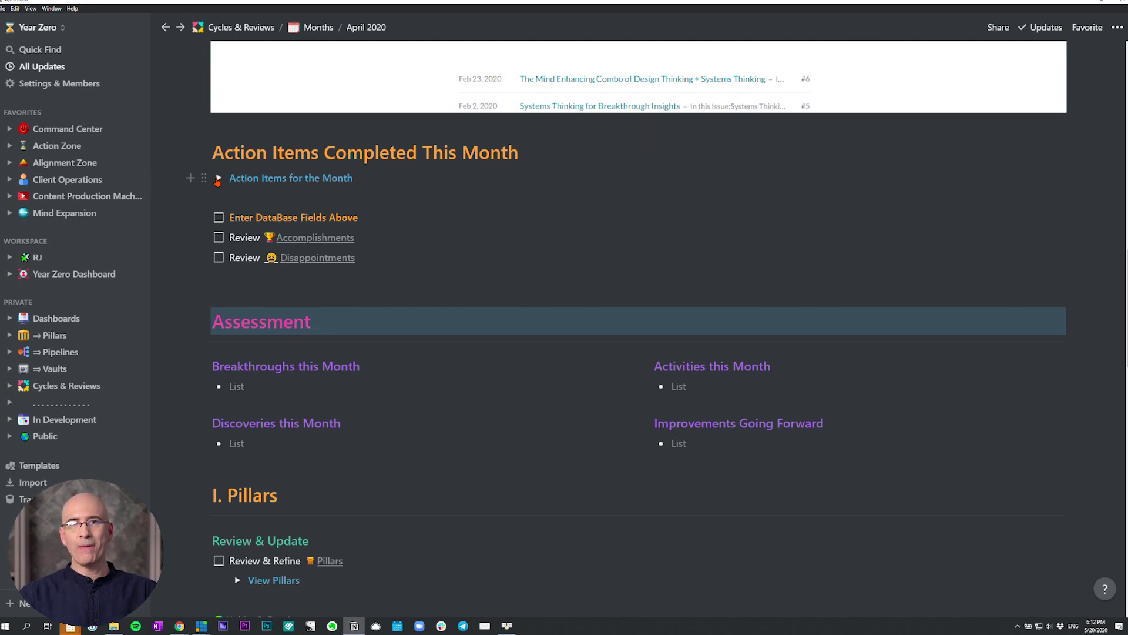
pyautogui.click(218, 178)
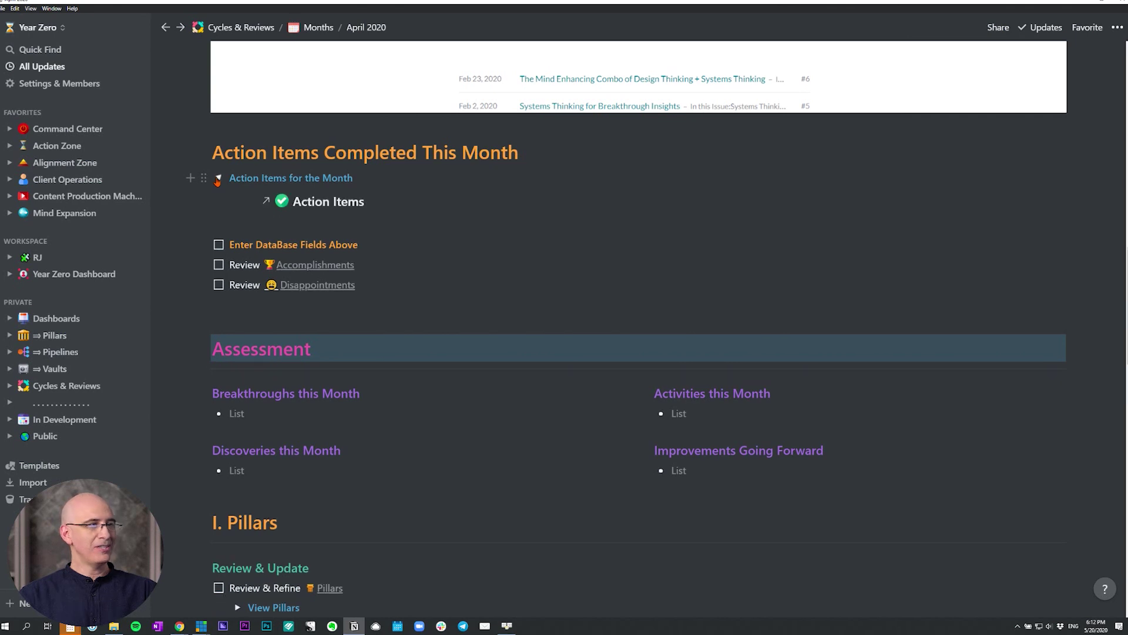
pyautogui.click(218, 178)
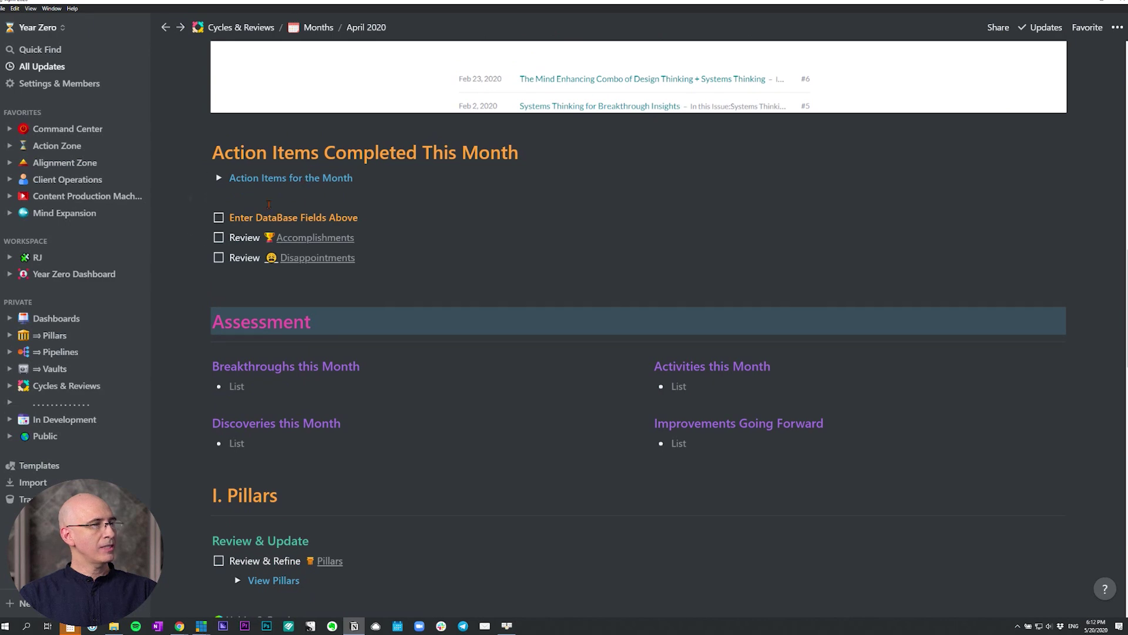
# Review the empty Gratitude and Wins for the Month properties of April 2020, and check off Enter DataBase Fields Above.
pyautogui.click(218, 217)
pyautogui.scroll(15, 347, 147)
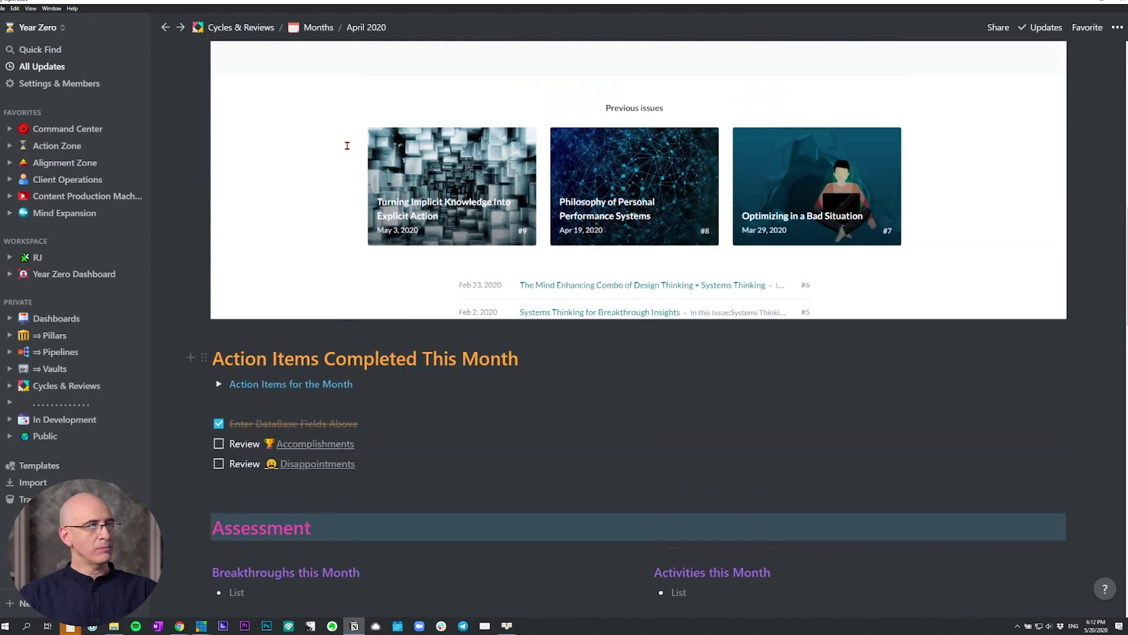
pyautogui.scroll(3, 347, 145)
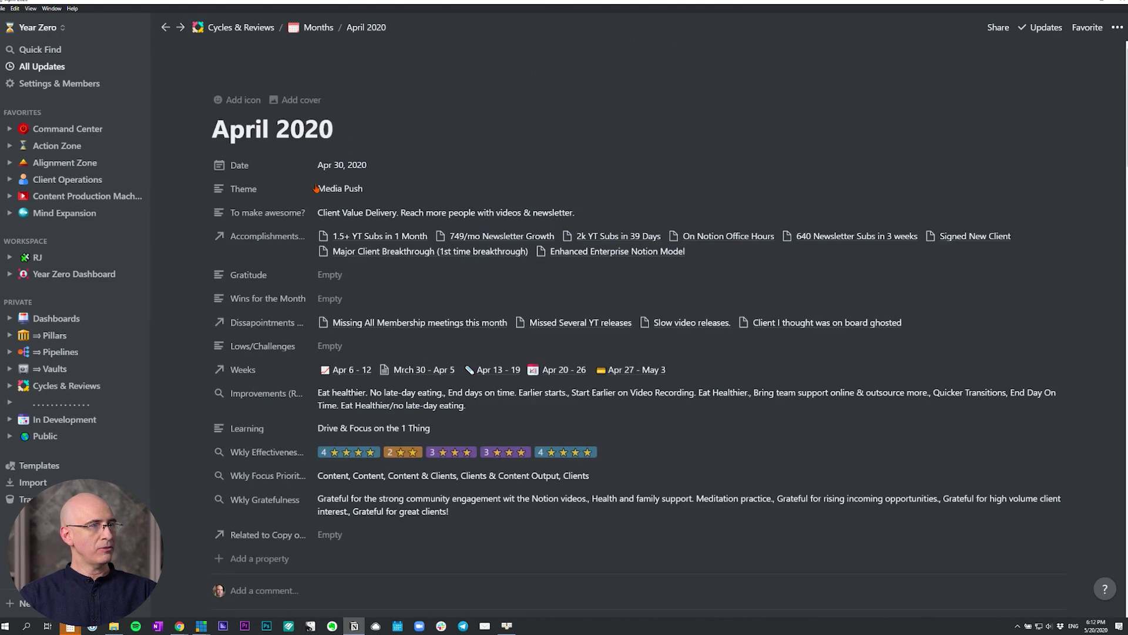
pyautogui.click(339, 276)
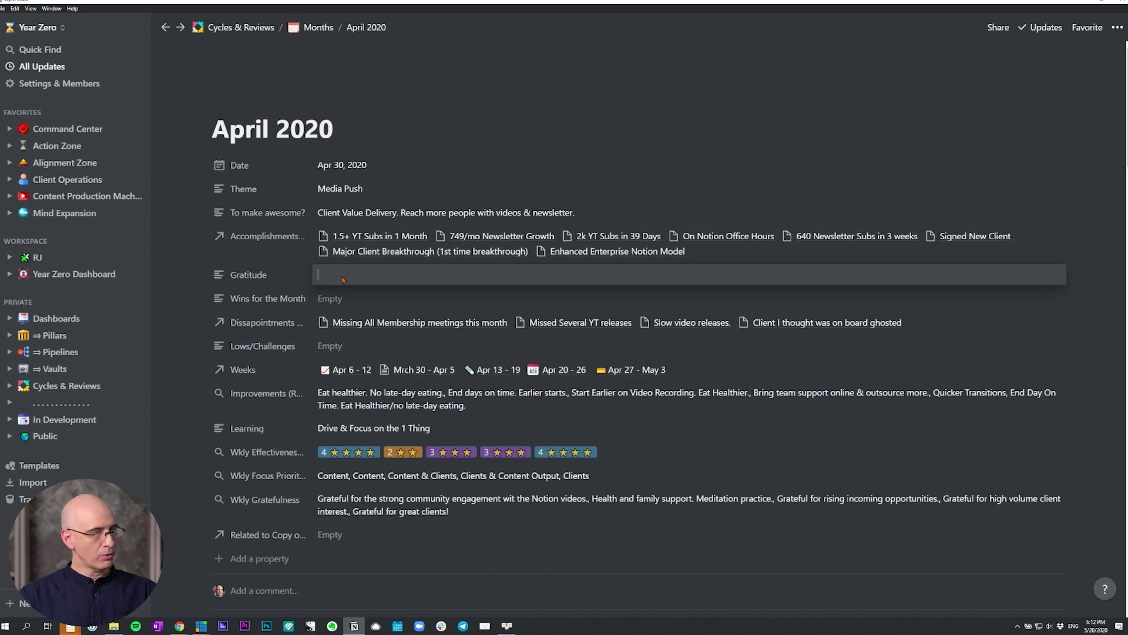
pyautogui.click(346, 302)
pyautogui.click(347, 303)
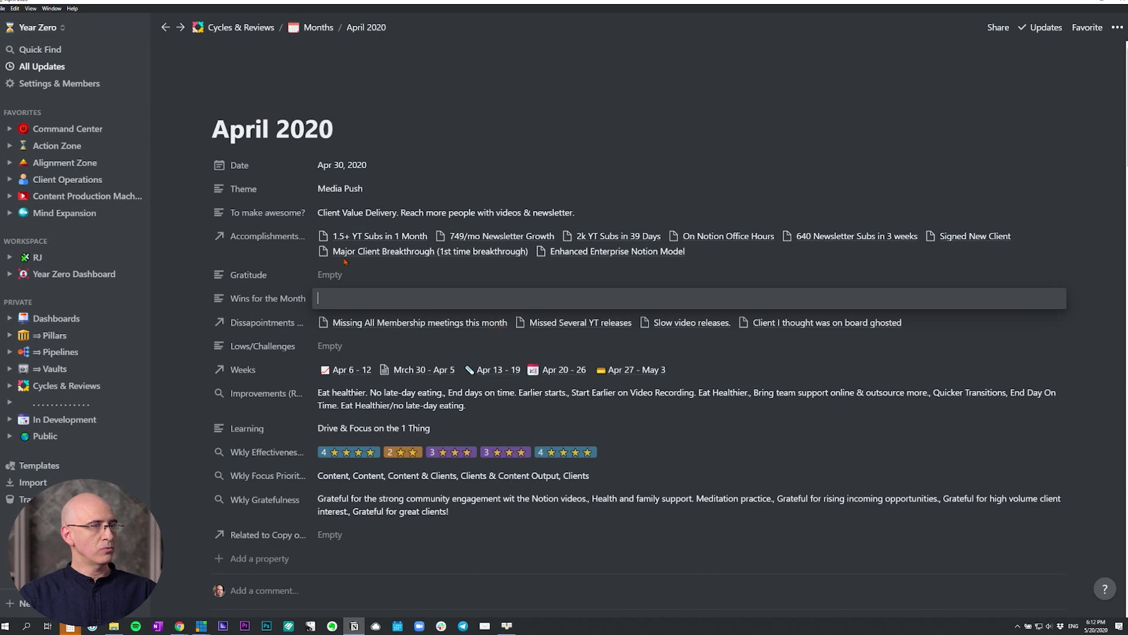
pyautogui.press('Escape')
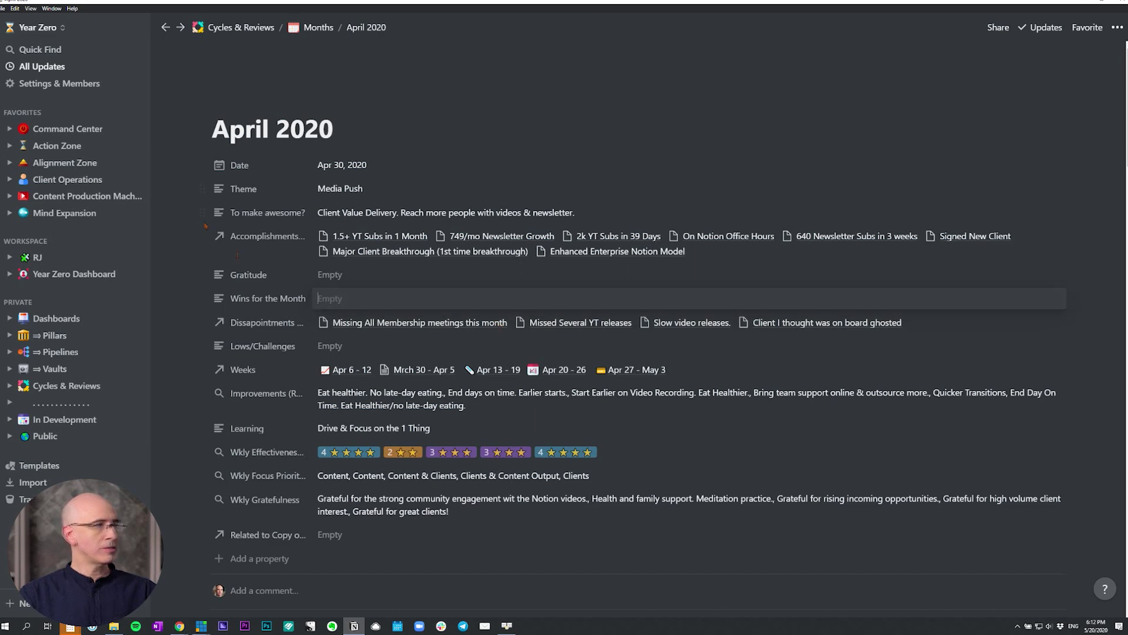
pyautogui.scroll(-4, 273, 261)
pyautogui.scroll(-16, 274, 261)
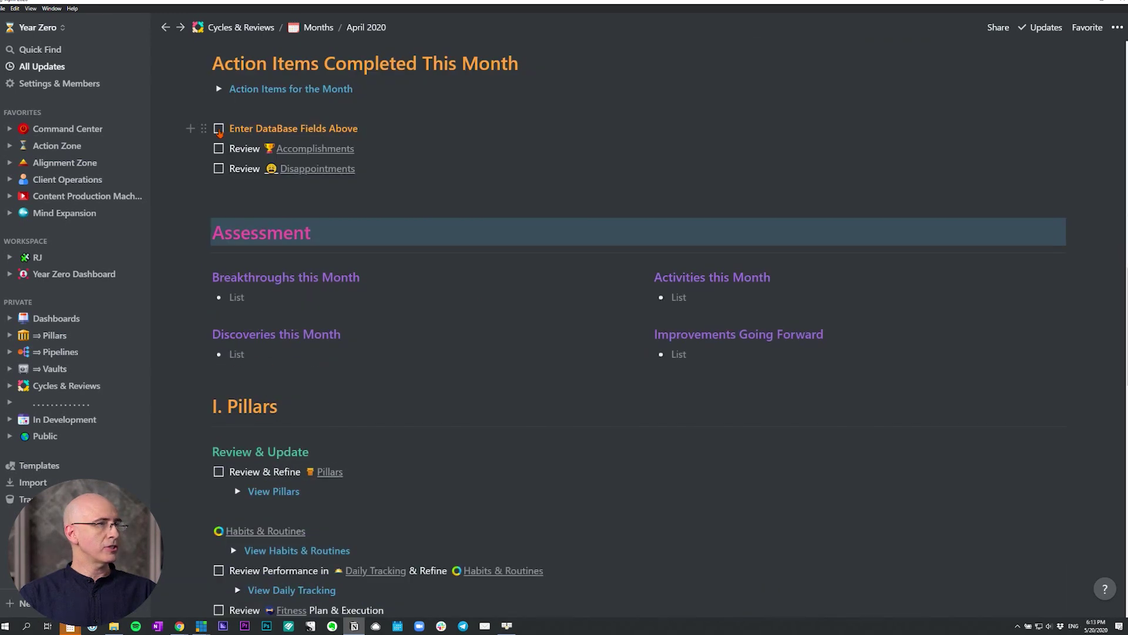
pyautogui.click(218, 129)
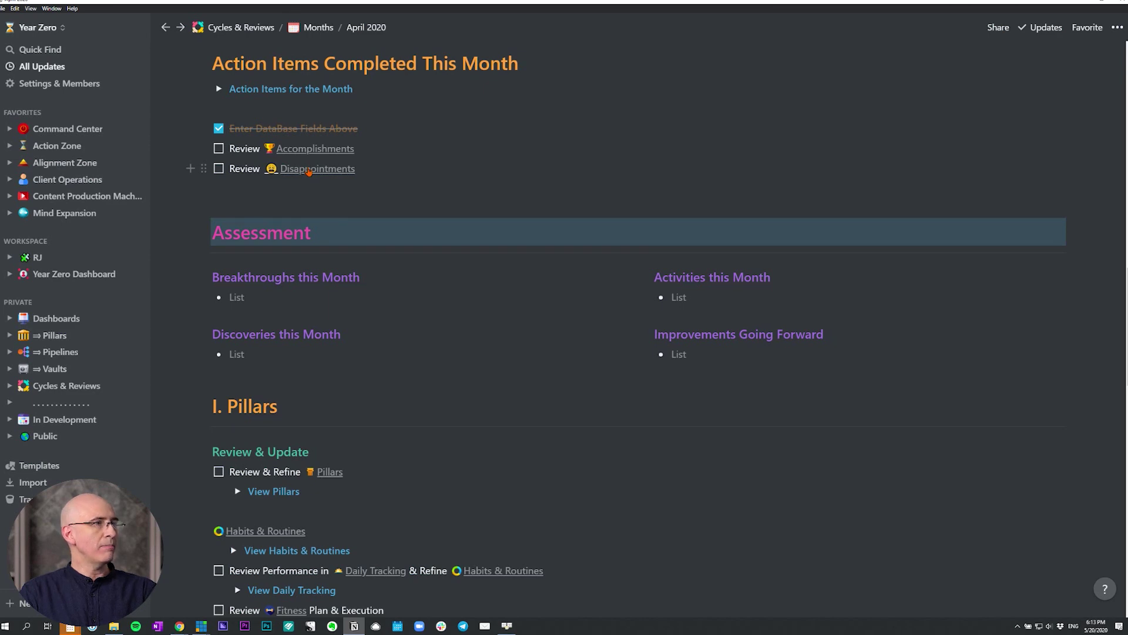
# Look over the month's accomplishments and disappointments in the page properties, and check off both of their review items.
pyautogui.scroll(15, 309, 172)
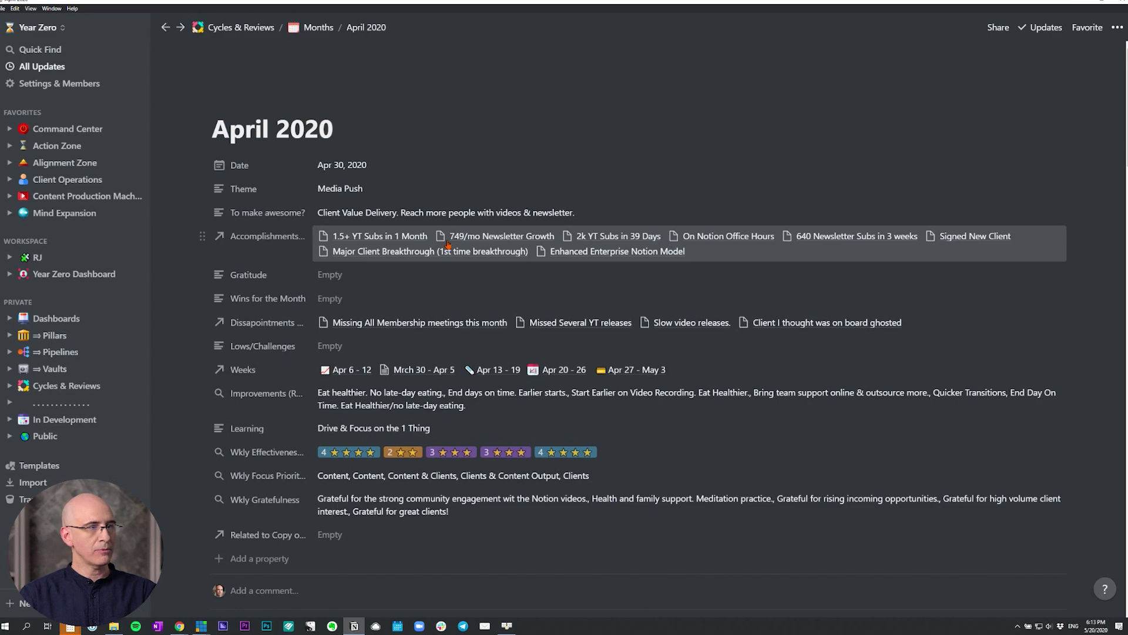
pyautogui.scroll(-3, 406, 235)
pyautogui.scroll(-8, 301, 194)
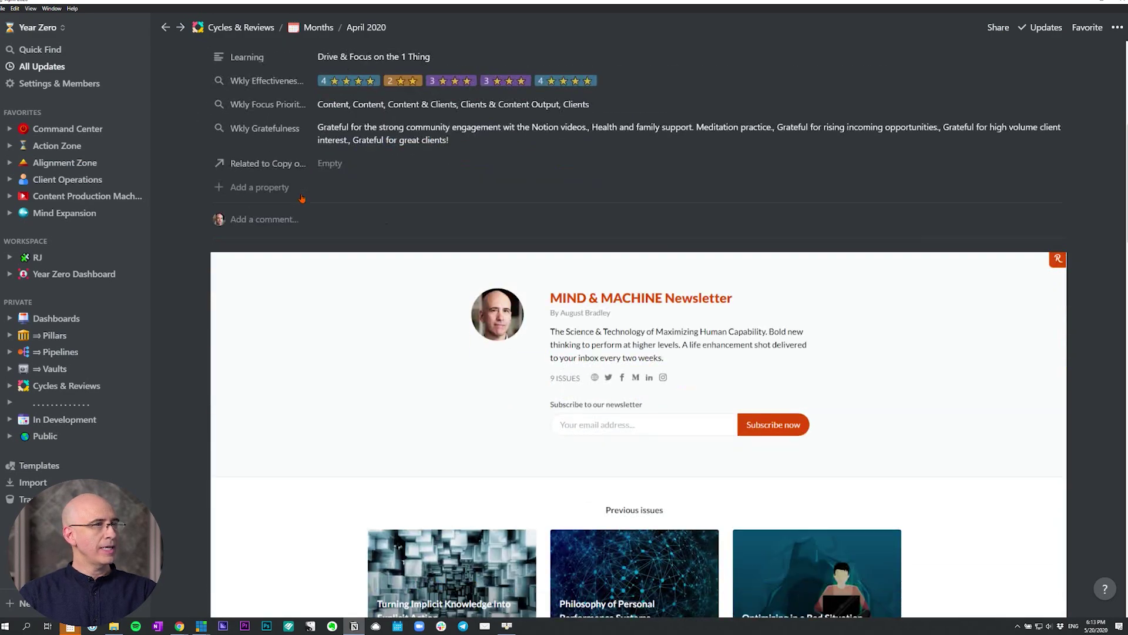
pyautogui.scroll(-6, 301, 194)
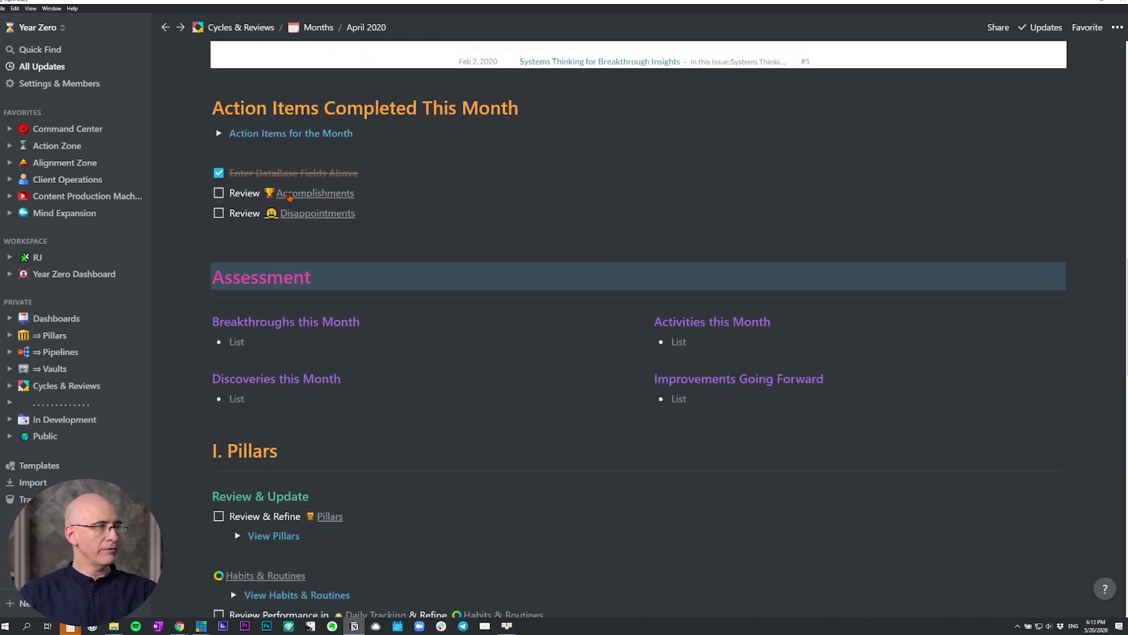
pyautogui.click(218, 194)
pyautogui.click(219, 212)
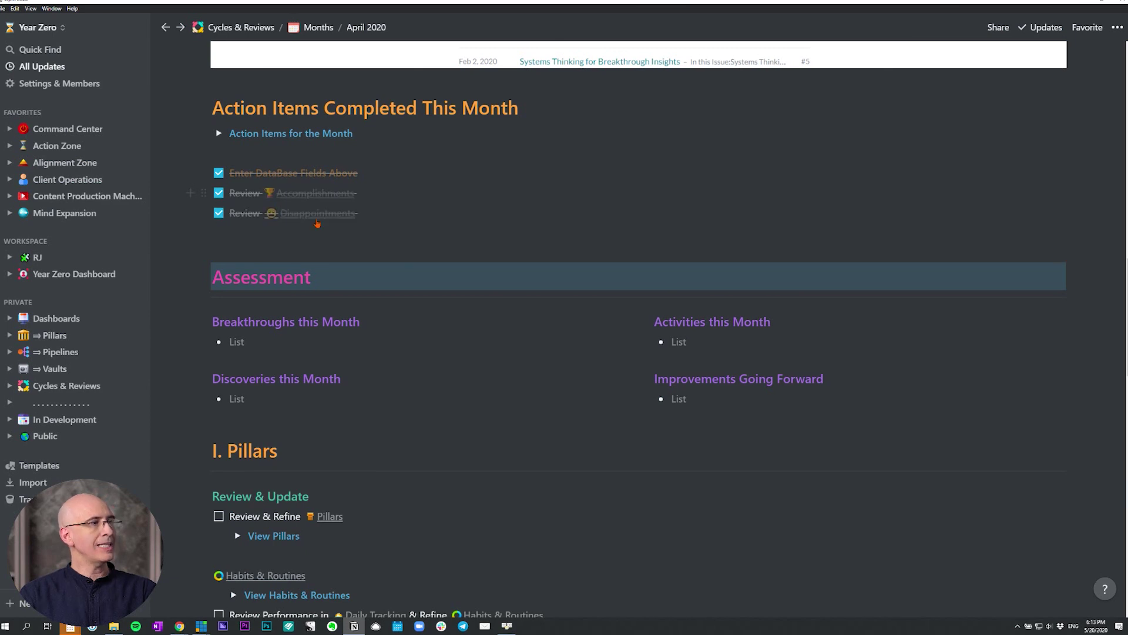
# Examine the Breakthroughs, Activities, Discoveries and Improvements Going Forward lists in the Assessment section.
pyautogui.scroll(-1, 300, 254)
pyautogui.scroll(-1, 301, 254)
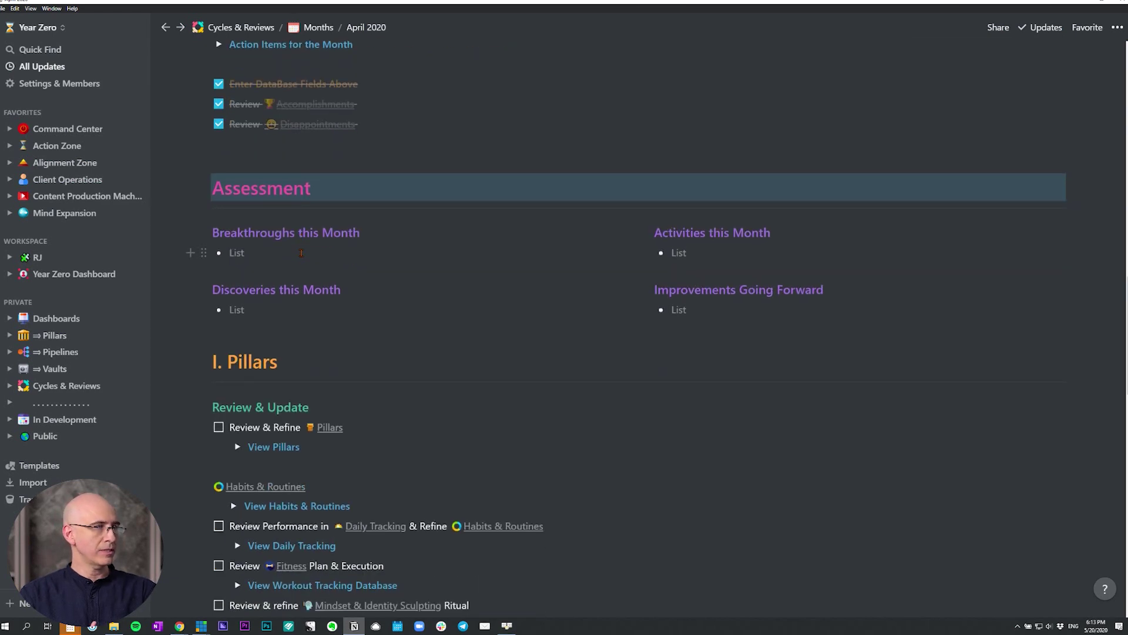
pyautogui.scroll(-1, 301, 253)
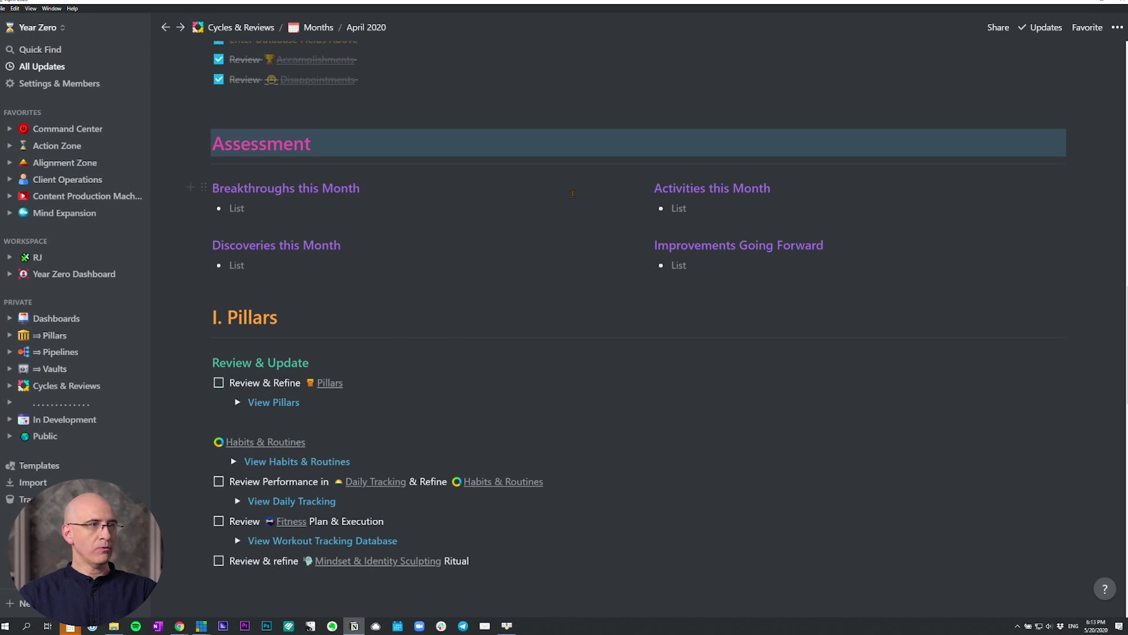
pyautogui.click(712, 208)
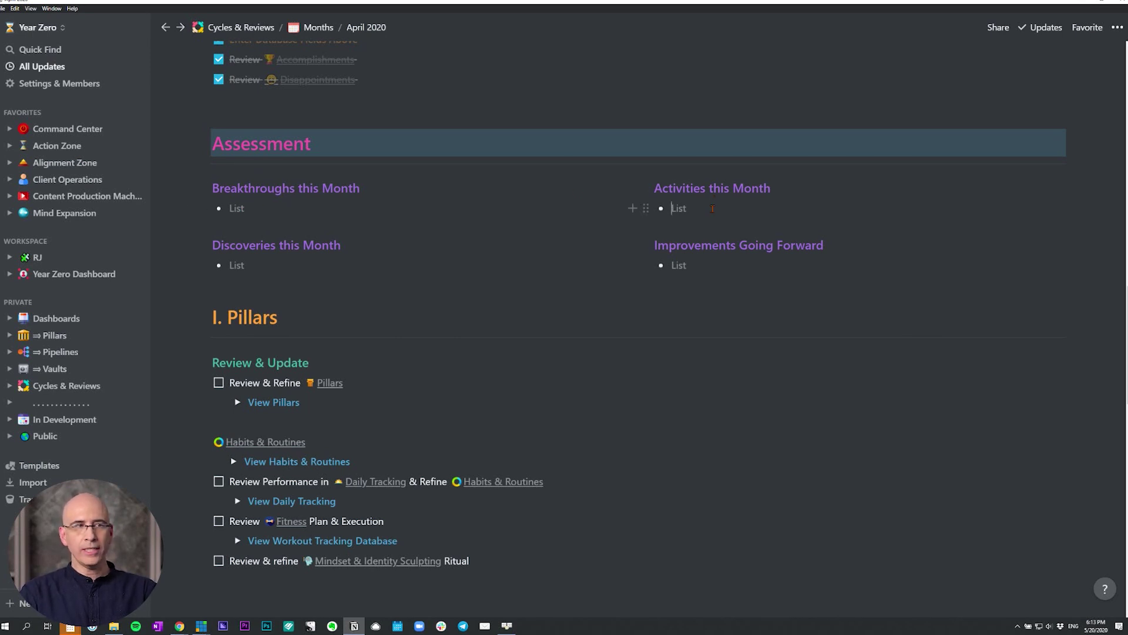
pyautogui.click(258, 204)
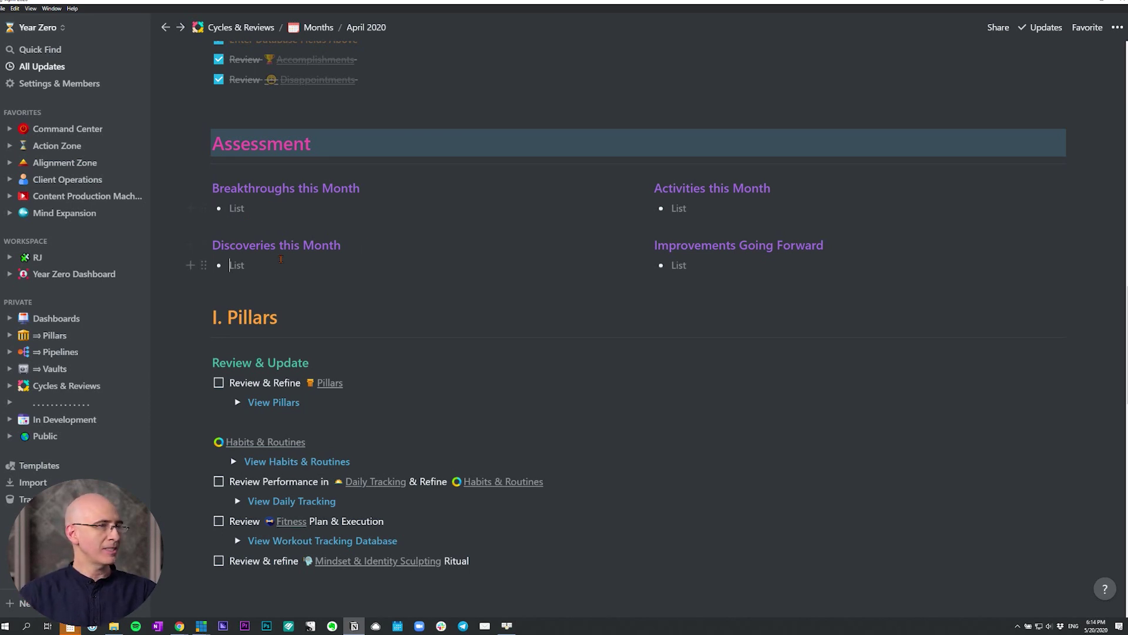
pyautogui.click(281, 259)
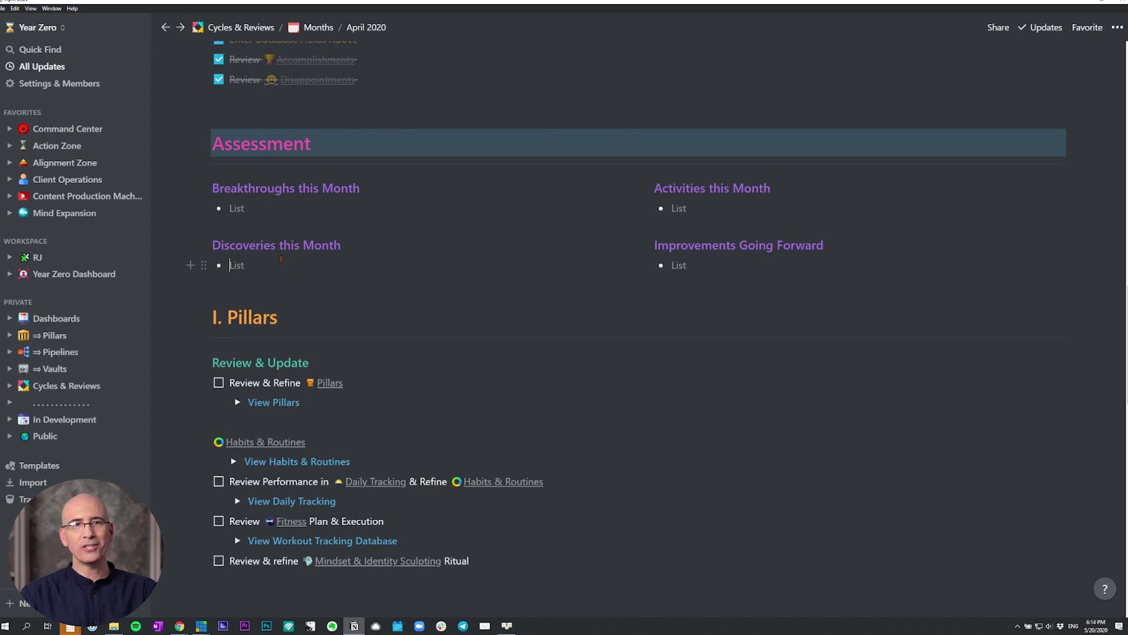
pyautogui.click(723, 270)
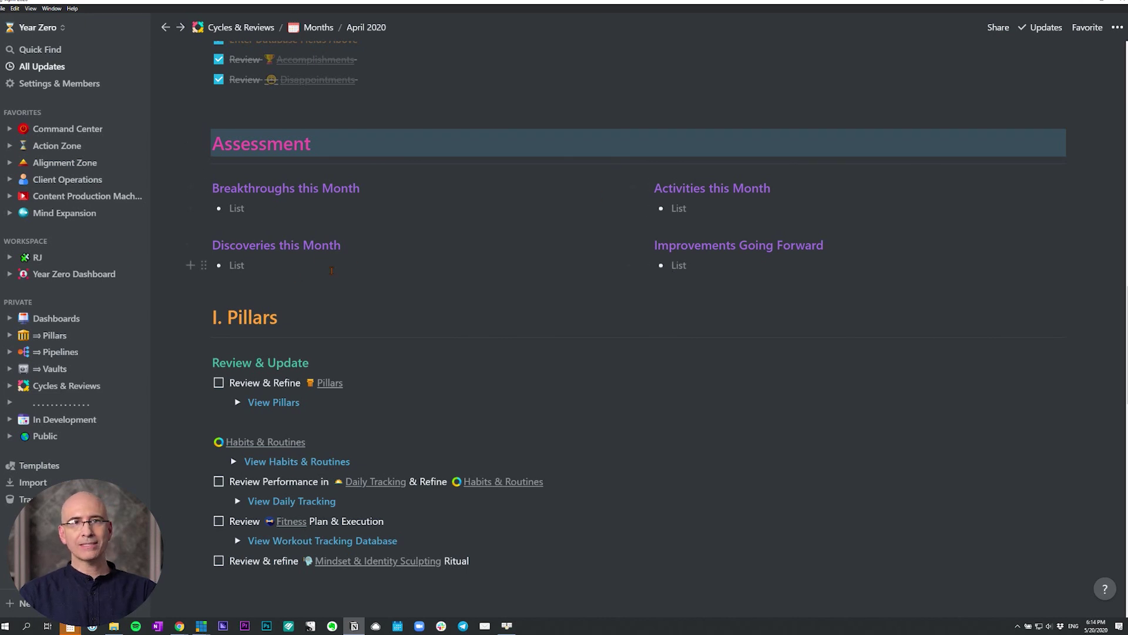
# View the Pillars table in section I. Pillars, collapse it, and check off Review & Refine Pillars.
pyautogui.scroll(-3, 265, 471)
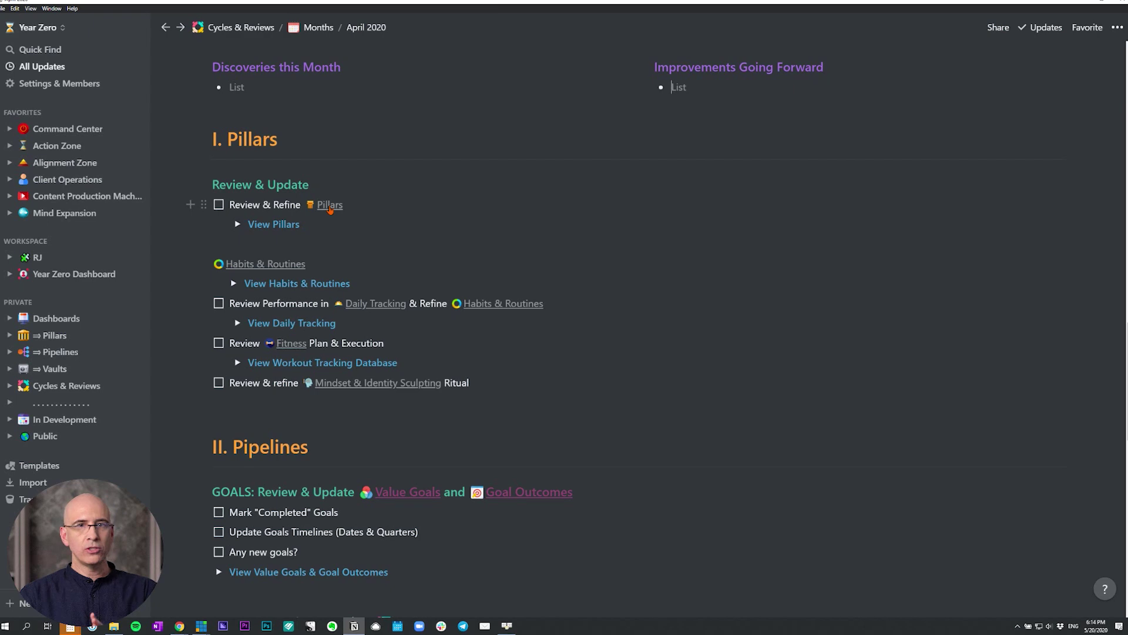
pyautogui.click(237, 224)
pyautogui.scroll(-1, 294, 282)
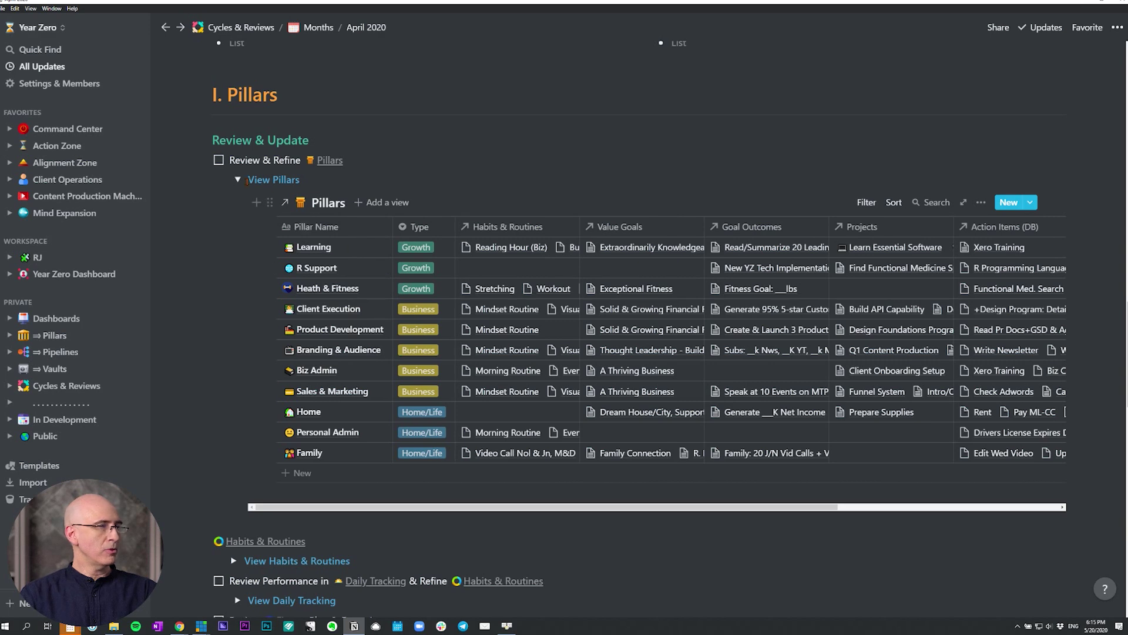
pyautogui.click(238, 180)
pyautogui.click(219, 160)
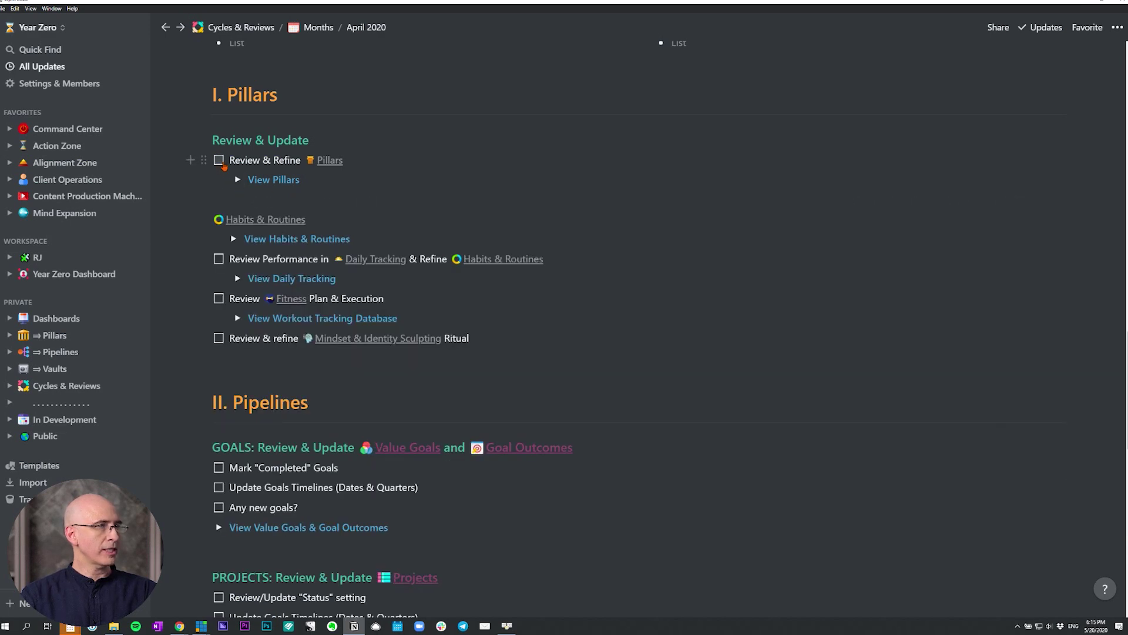
# Narrow the Name and Frequency columns of the Habits & Routines table, place Time of Day beside Frequency, and collapse the table.
pyautogui.scroll(-1, 229, 170)
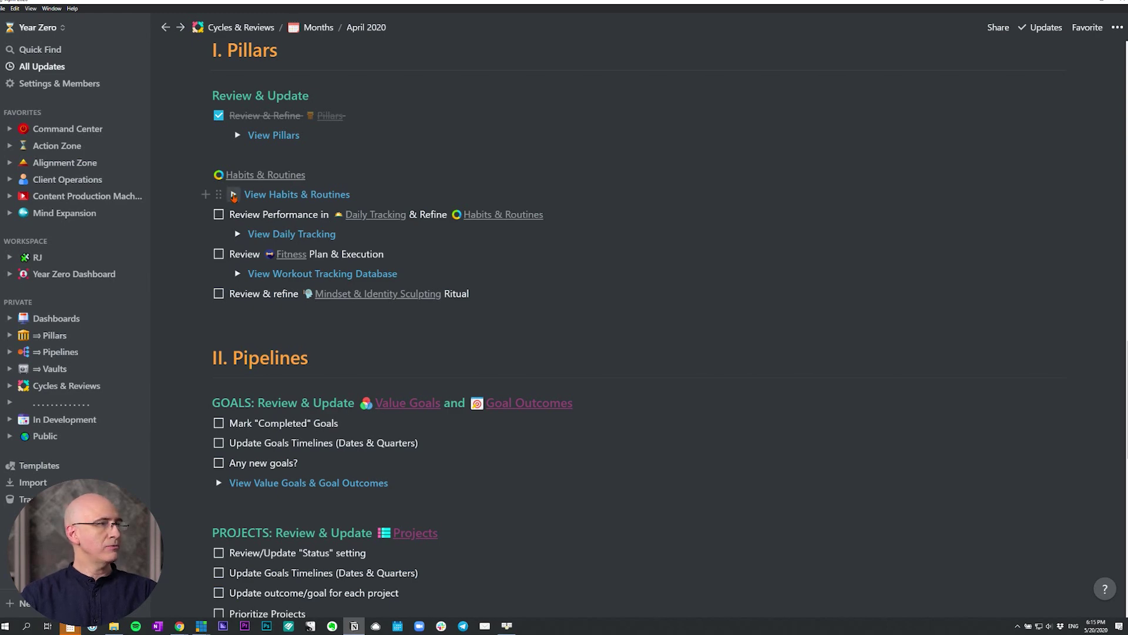
pyautogui.click(233, 194)
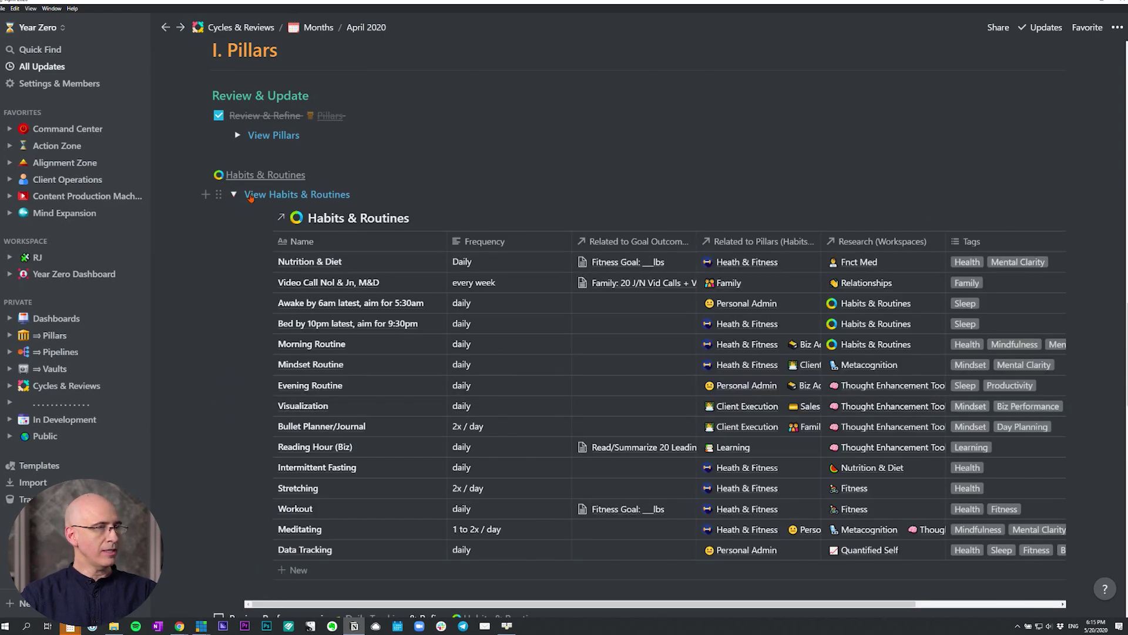
pyautogui.moveTo(572, 237); pyautogui.dragTo(521, 233)
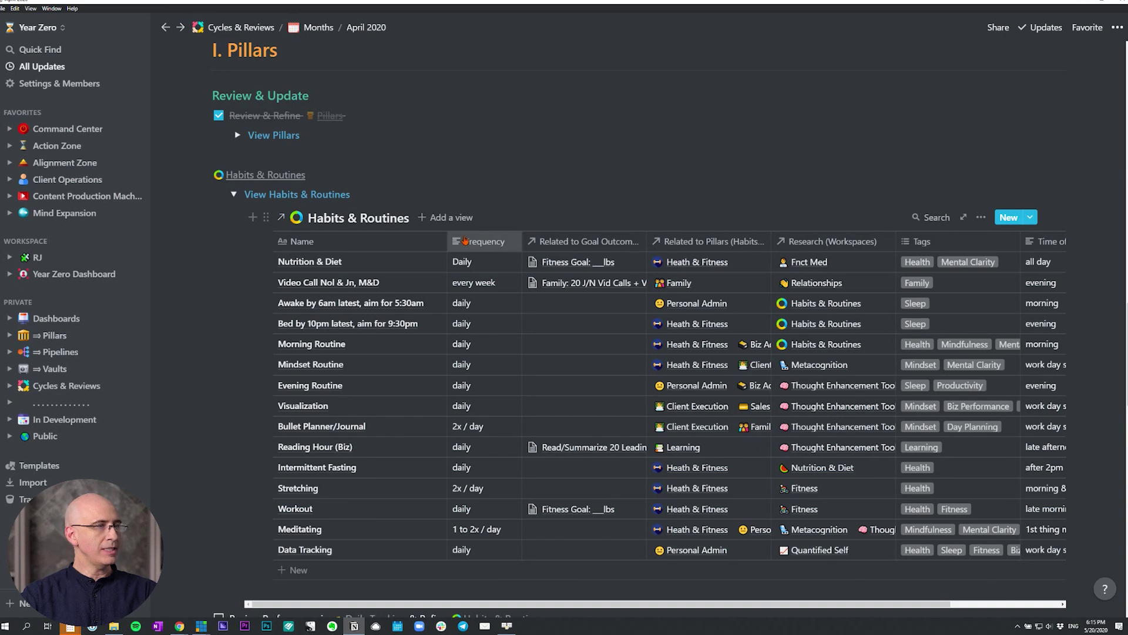
pyautogui.moveTo(447, 235); pyautogui.dragTo(435, 238)
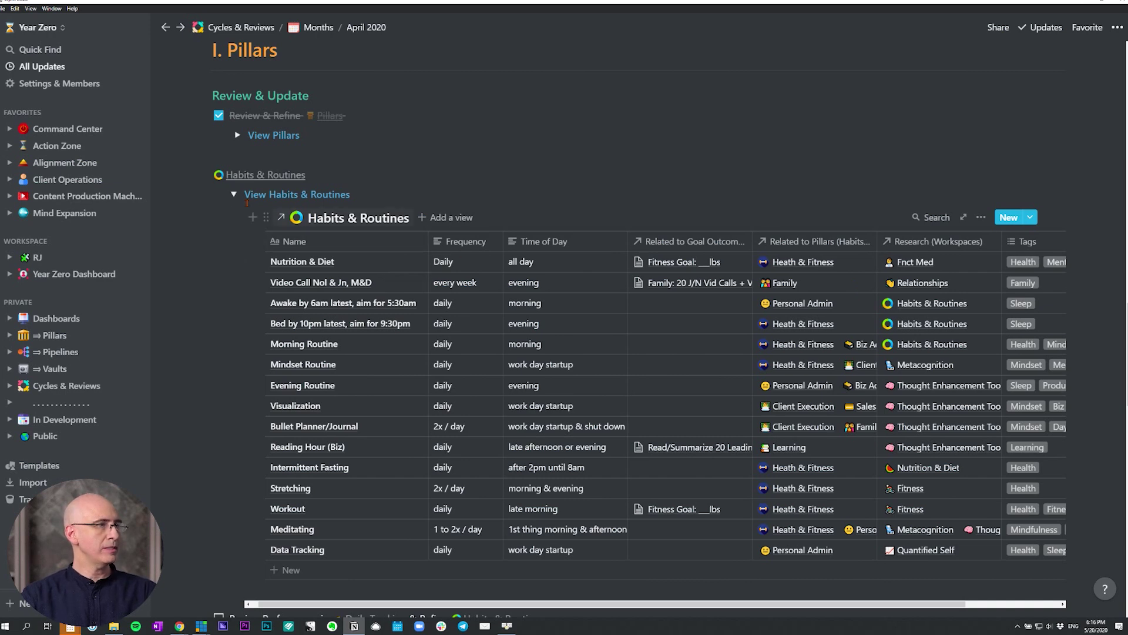
pyautogui.click(234, 194)
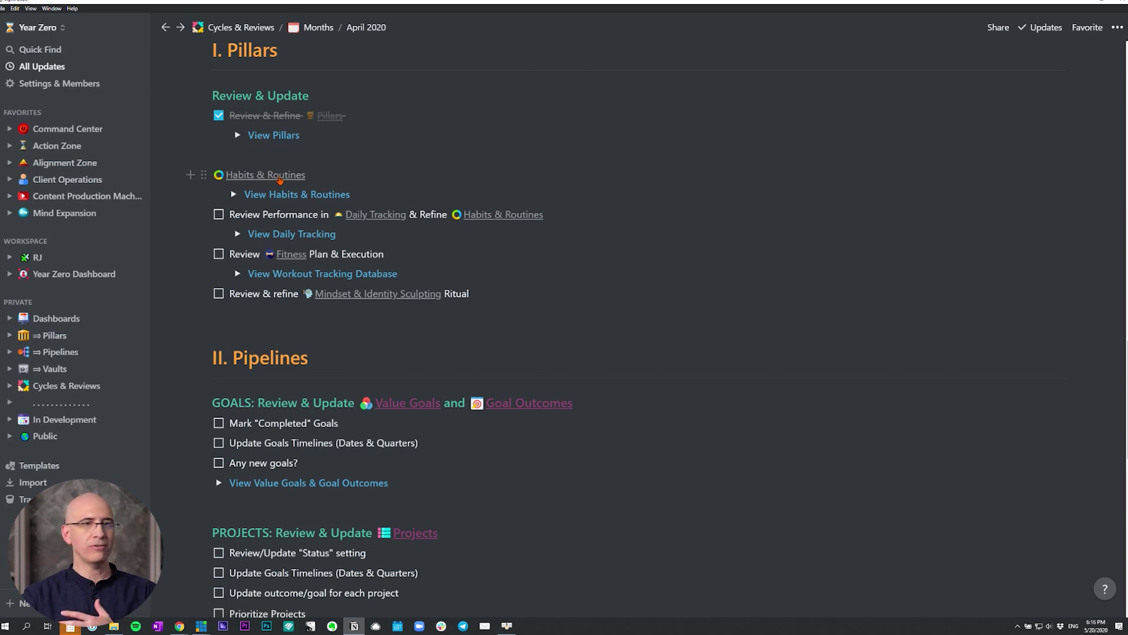
# Convert the Habits & Routines line under Review & Update into a to-do item and check it off.
pyautogui.hotkey('ctrl', 'shift', '4')
pyautogui.click(218, 175)
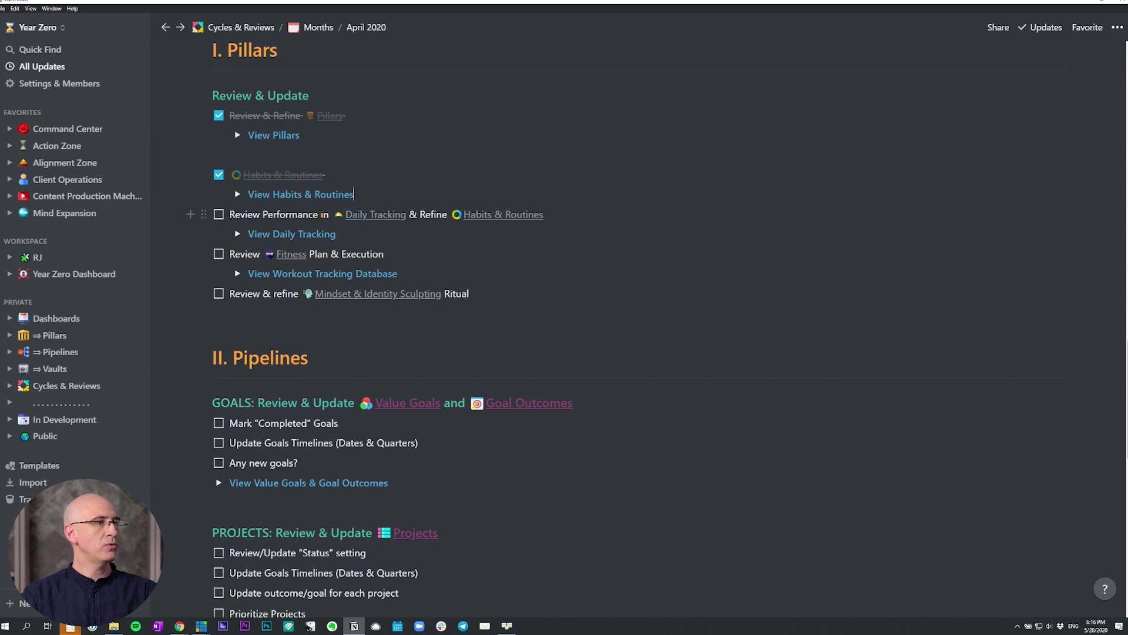
# Expand the Daily Tracking table under Review & Update, examine its columns from sleep to Planning Review, and collapse it.
pyautogui.click(239, 235)
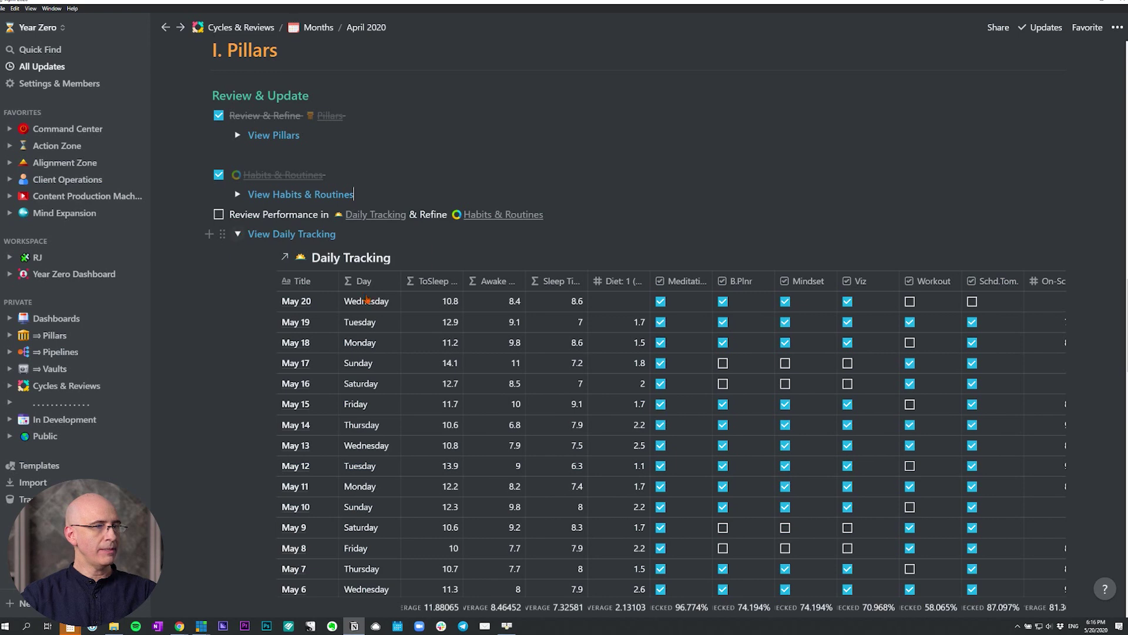
pyautogui.scroll(-3, 510, 357)
pyautogui.scroll(1, 510, 357)
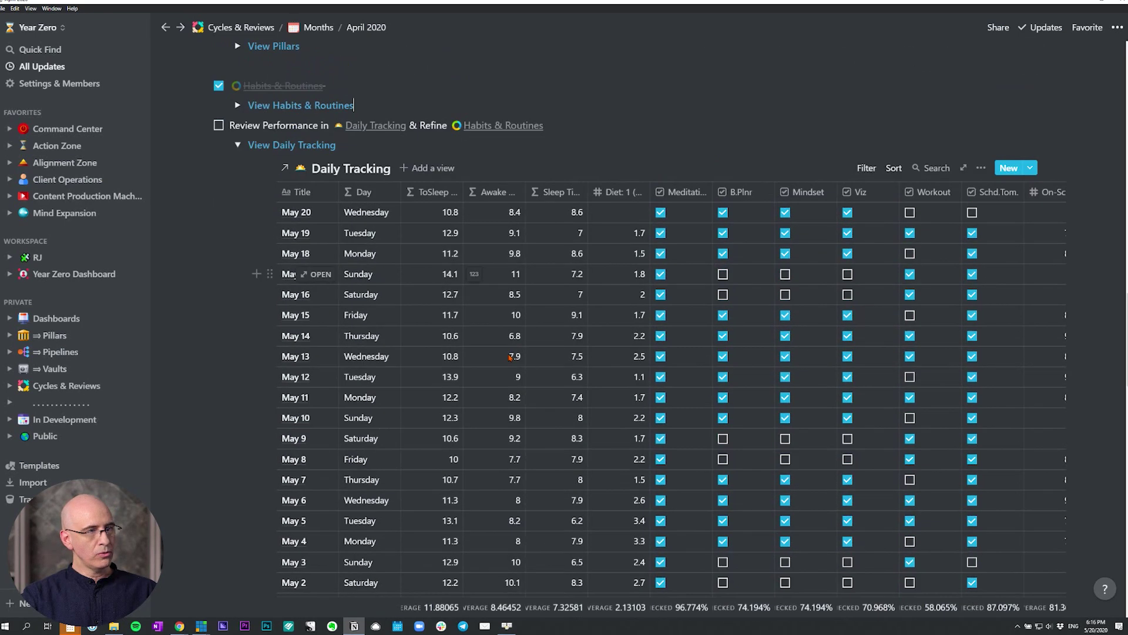
pyautogui.press('capslock')
pyautogui.hscroll(3, 510, 356)
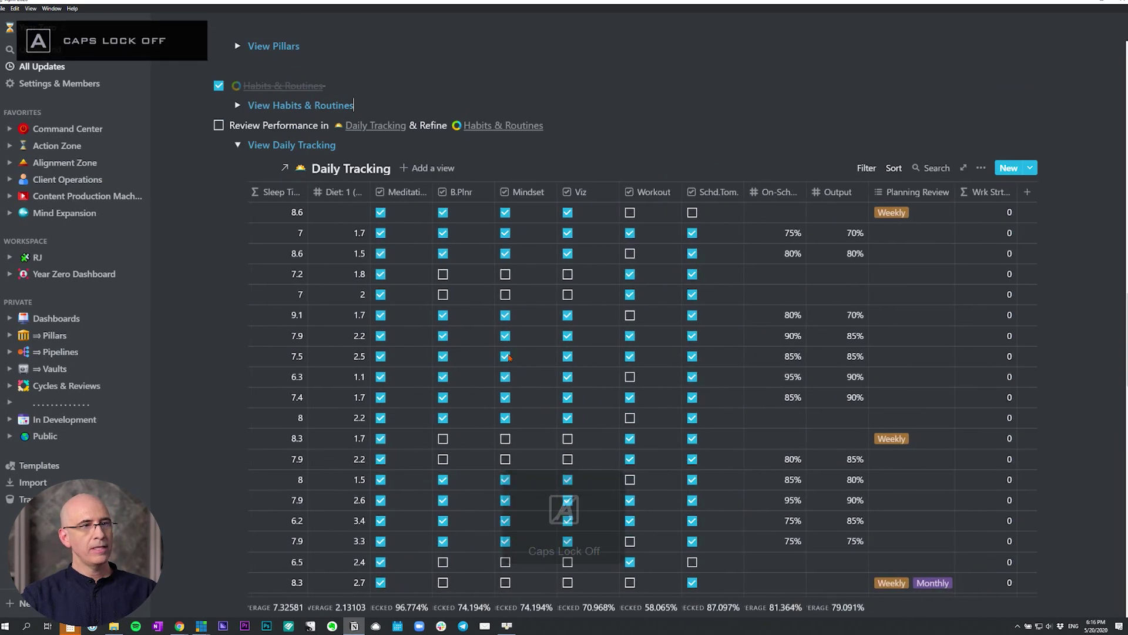
pyautogui.hscroll(-3, 510, 357)
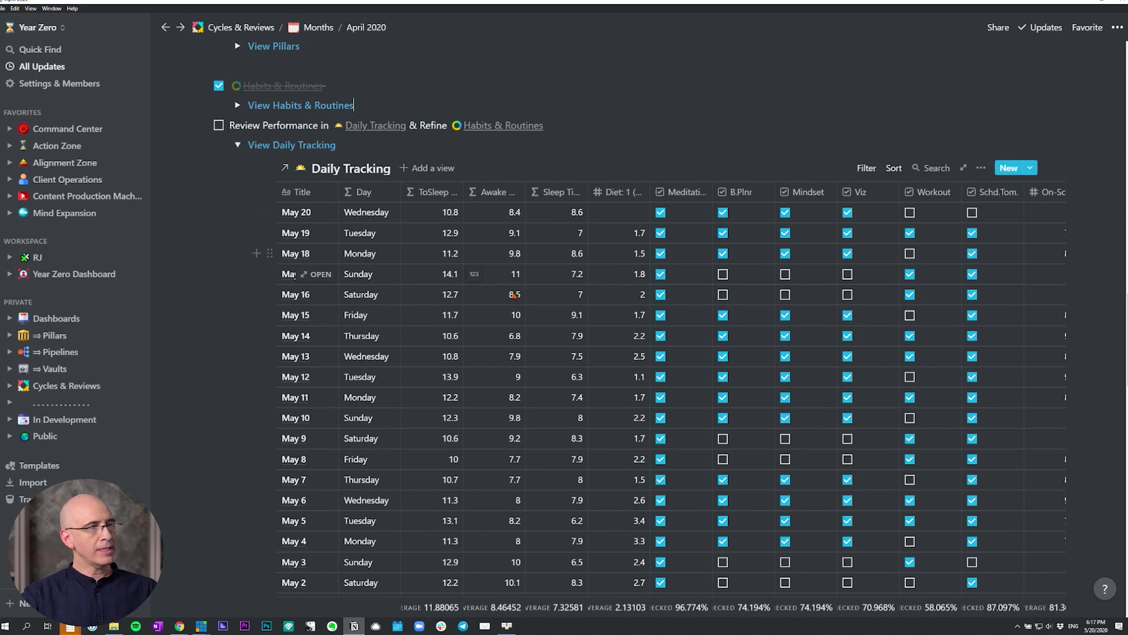
pyautogui.hscroll(5, 509, 294)
pyautogui.hscroll(-5, 509, 294)
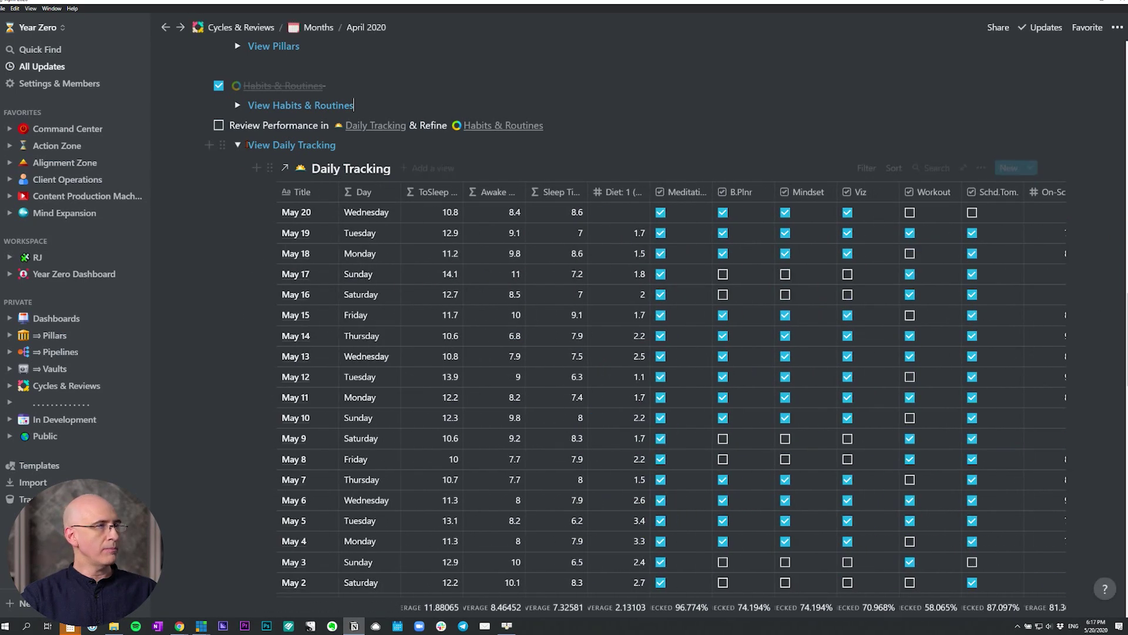
pyautogui.click(236, 145)
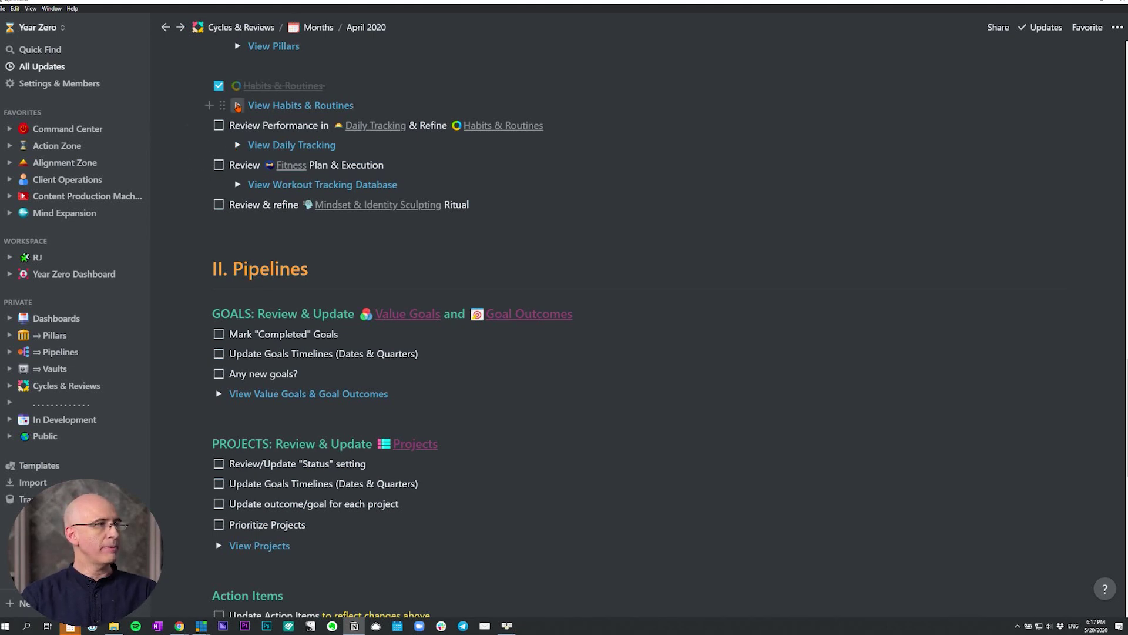
# Check off the Daily Tracking performance review and the Fitness Plan & Execution review in the Pillars checklist.
pyautogui.click(237, 106)
pyautogui.click(238, 106)
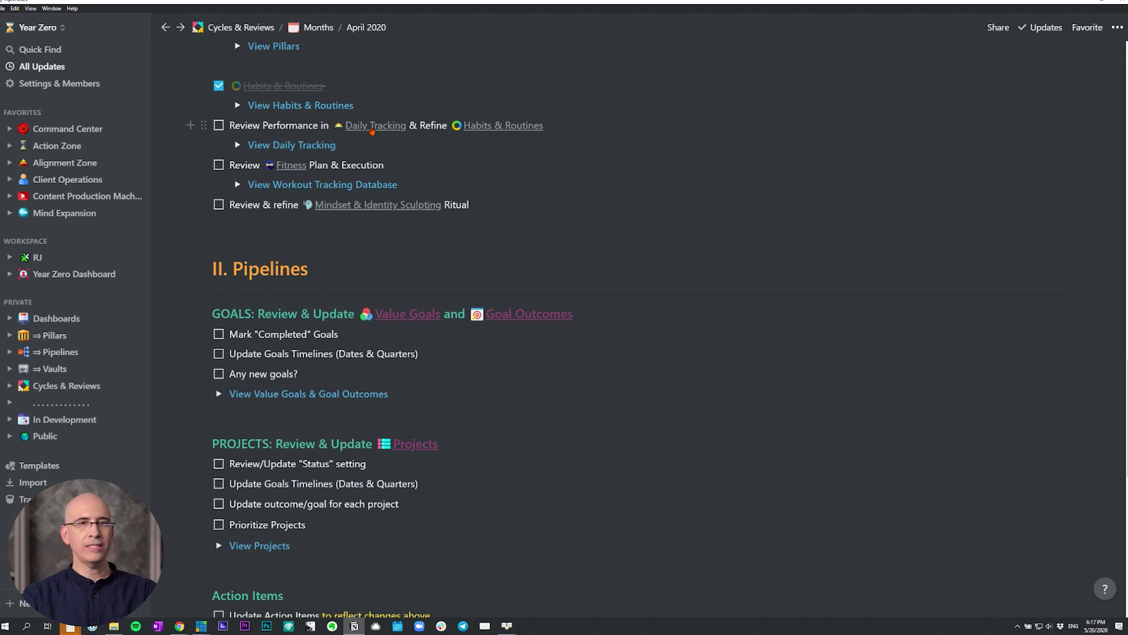
pyautogui.click(220, 126)
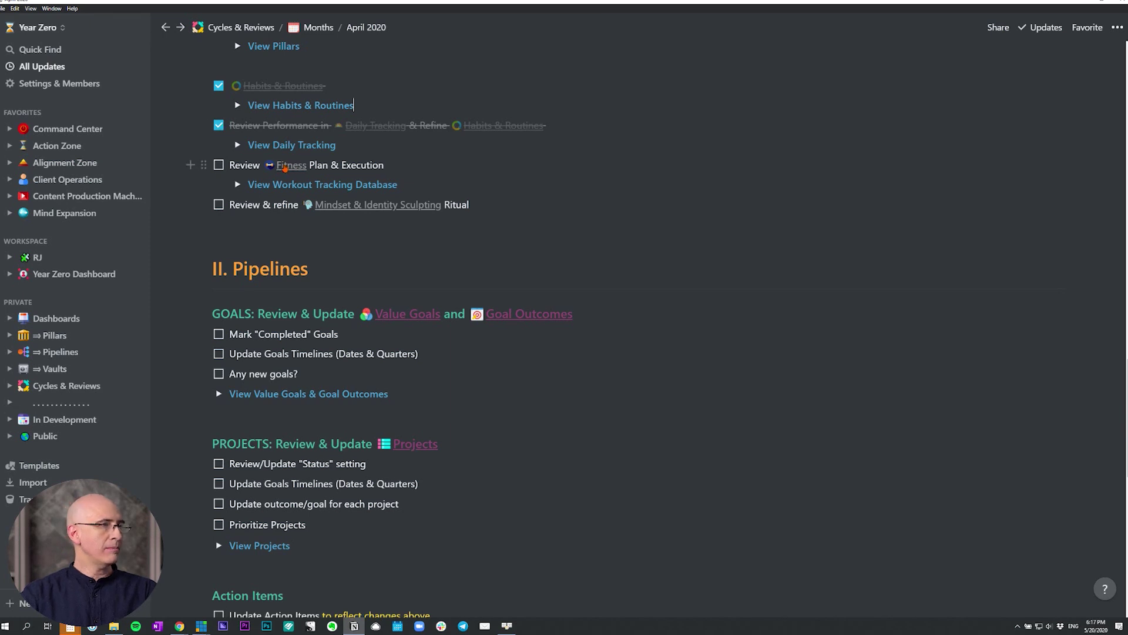
pyautogui.click(220, 167)
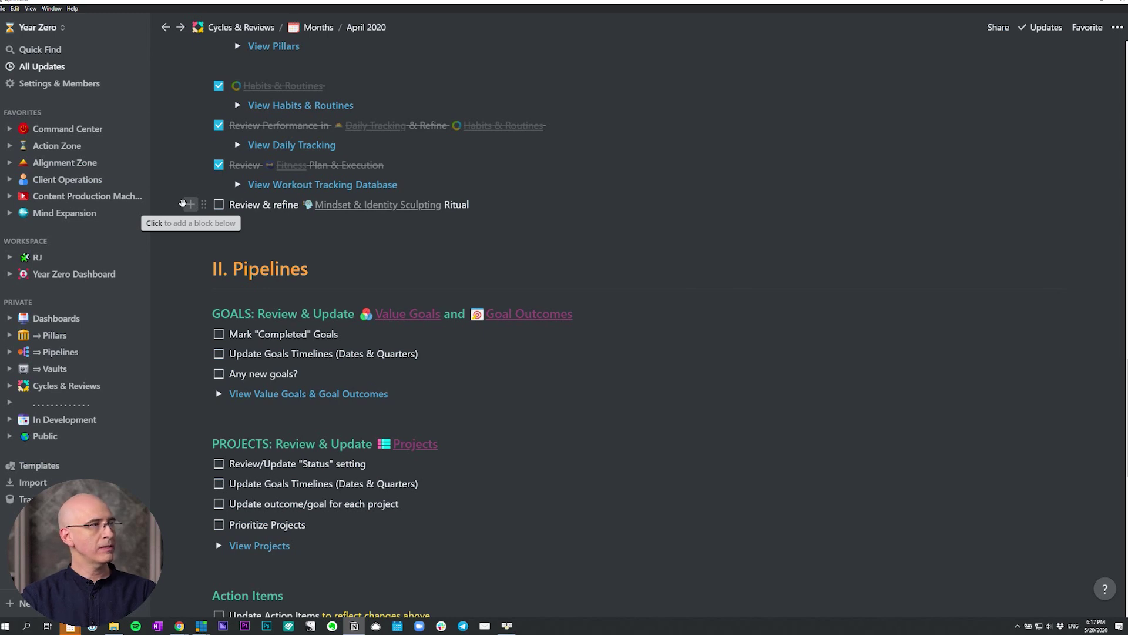
# View the Mindset & Identity Sculpting page, return to the April 2020 review, and check off its ritual item.
pyautogui.scroll(-1, 182, 203)
pyautogui.scroll(-1, 183, 203)
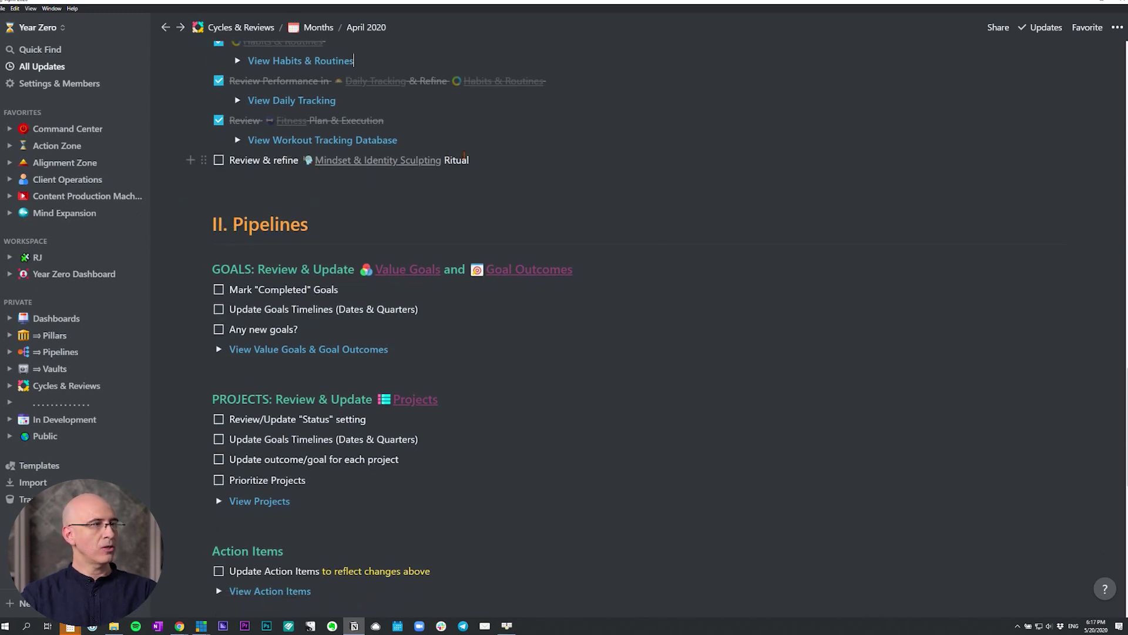
pyautogui.click(366, 164)
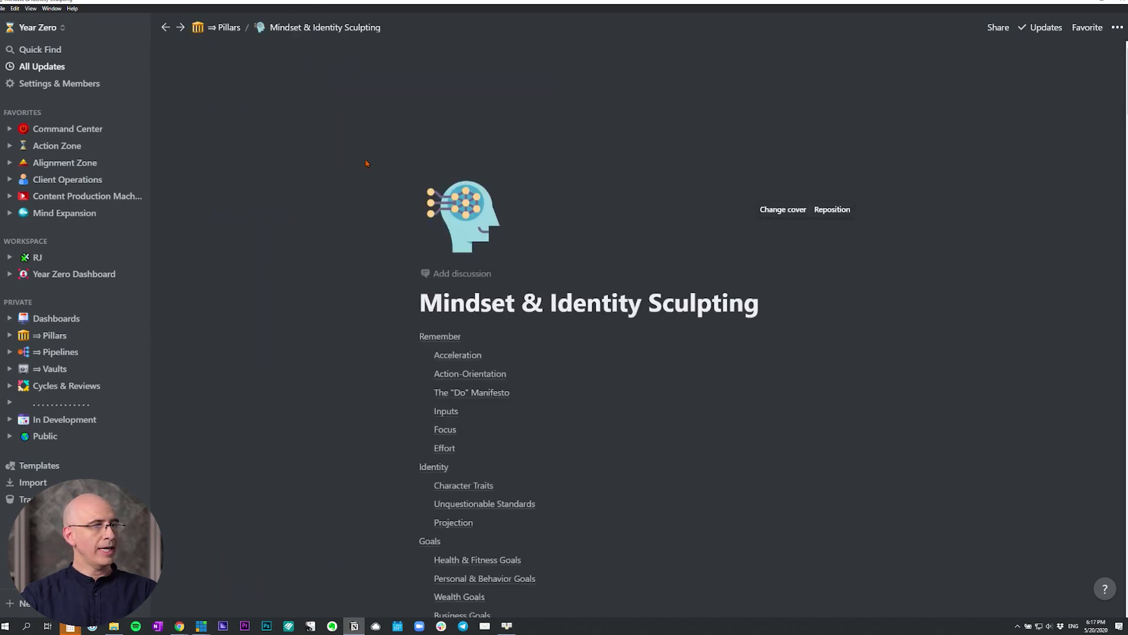
pyautogui.scroll(-3, 279, 223)
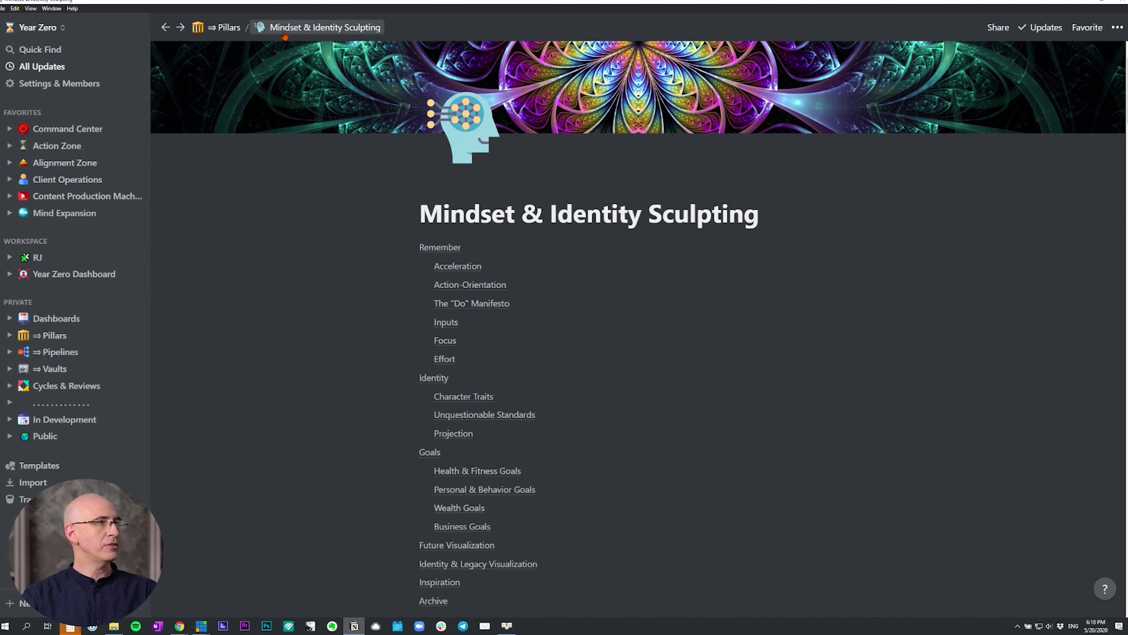
pyautogui.hotkey('ctrl', '[')
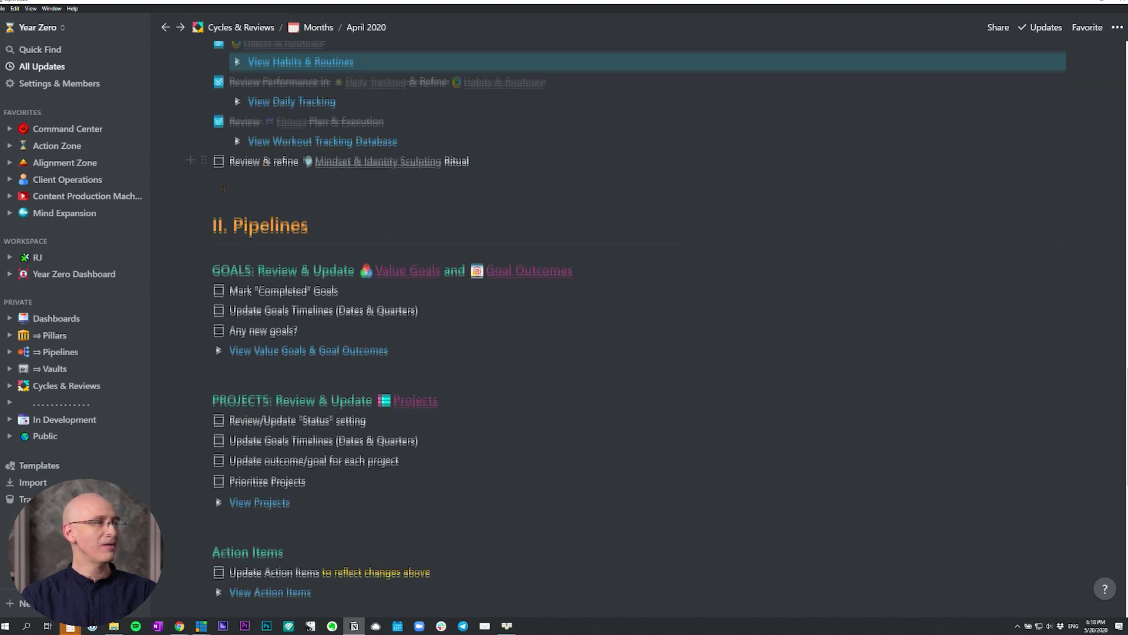
pyautogui.scroll(1, 231, 200)
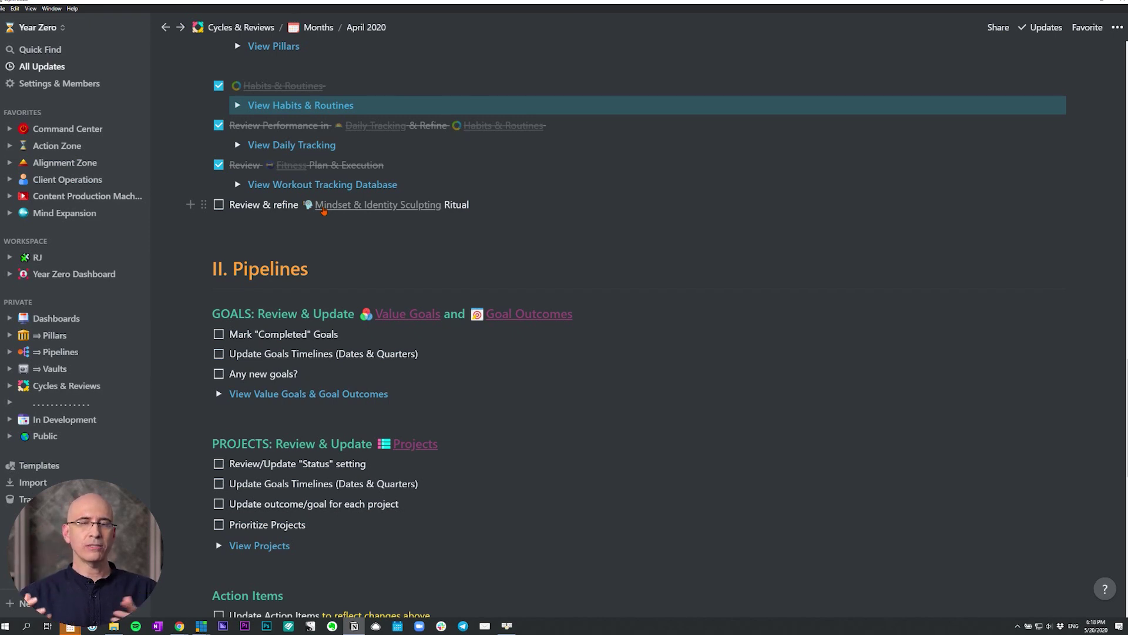
pyautogui.click(219, 206)
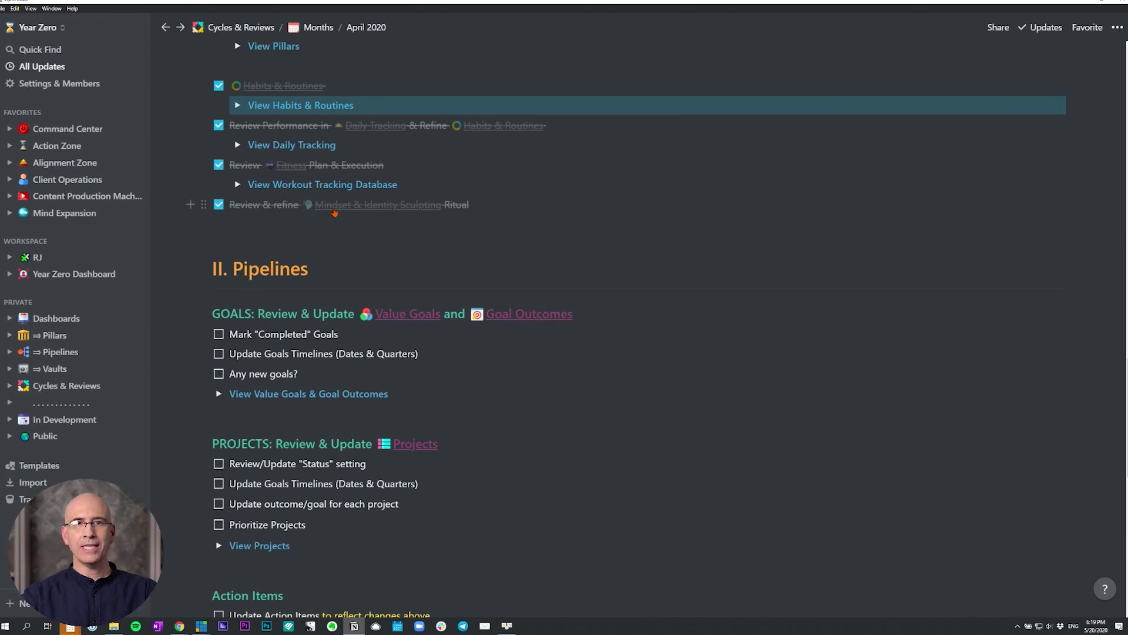
# Expand View Value Goals & Goal Outcomes in section II. Pipelines and examine both tables.
pyautogui.scroll(-2, 334, 212)
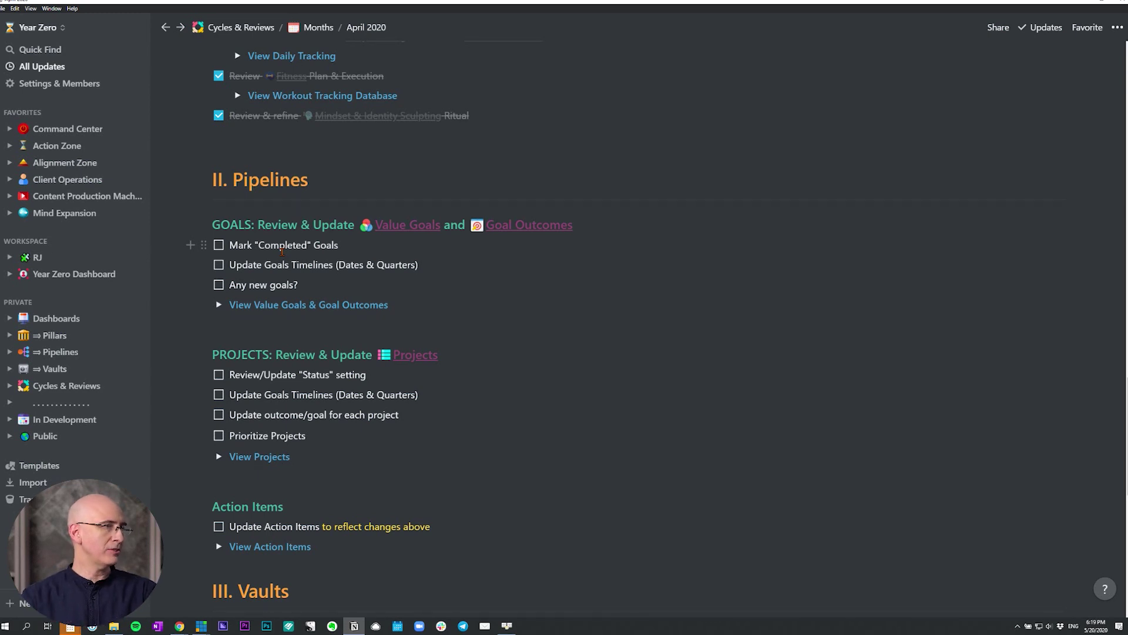
pyautogui.scroll(-1, 298, 268)
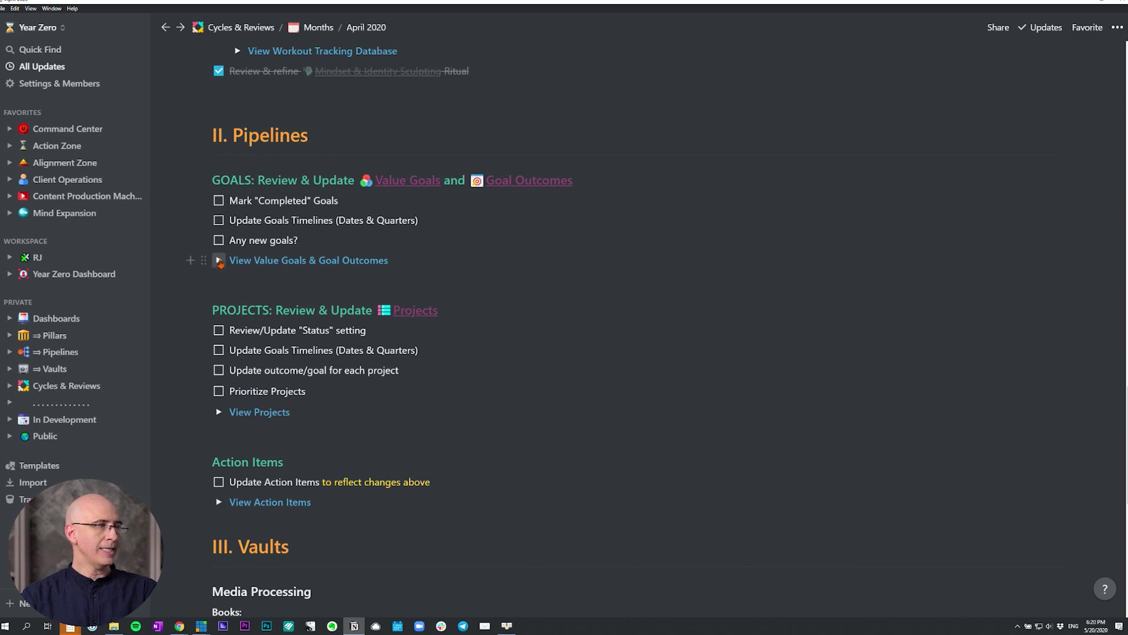
pyautogui.scroll(1, 219, 263)
pyautogui.click(219, 305)
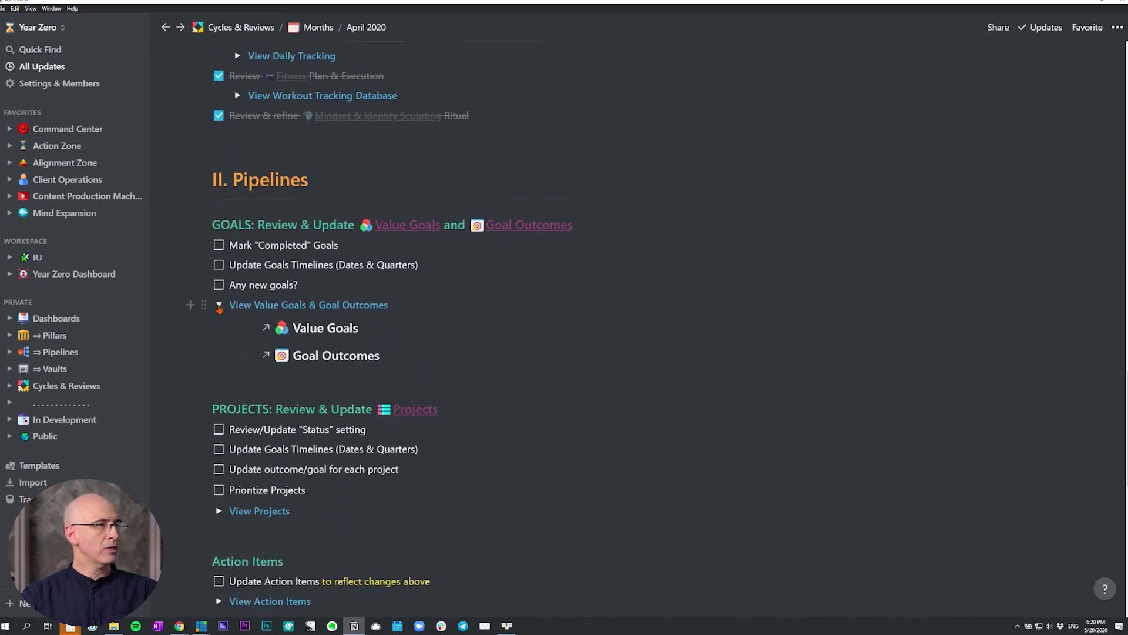
pyautogui.scroll(-5, 218, 305)
pyautogui.scroll(-1, 218, 305)
pyautogui.scroll(1, 219, 305)
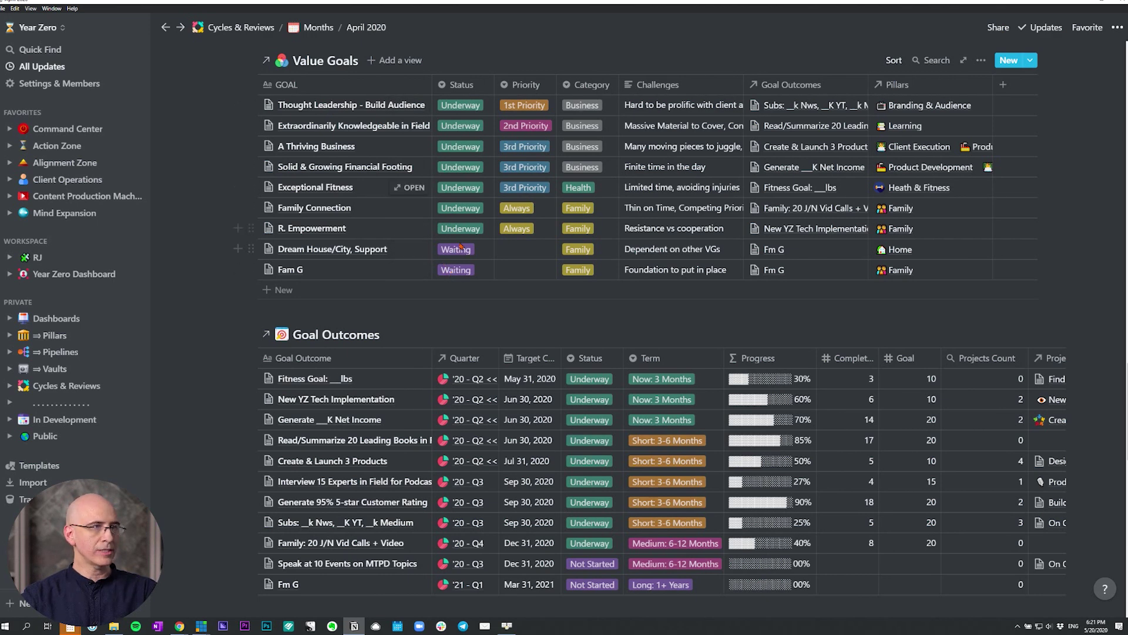
pyautogui.scroll(-1, 319, 365)
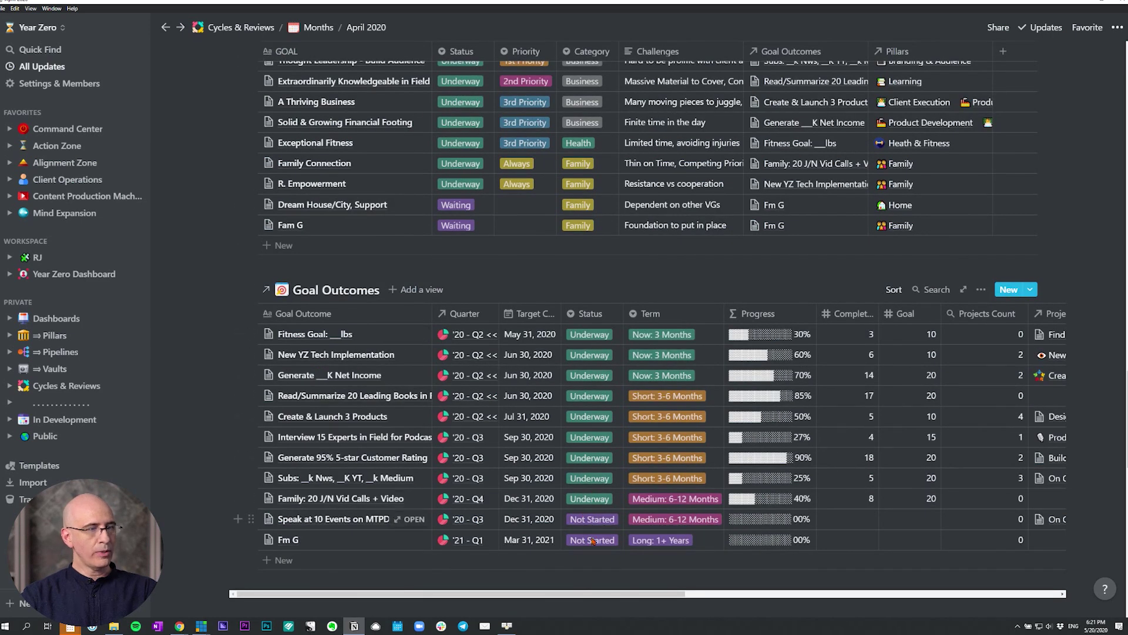
# View the status options for New YZ Tech Implementation without changing them, and compare the statuses in the Value Goals table.
pyautogui.click(601, 351)
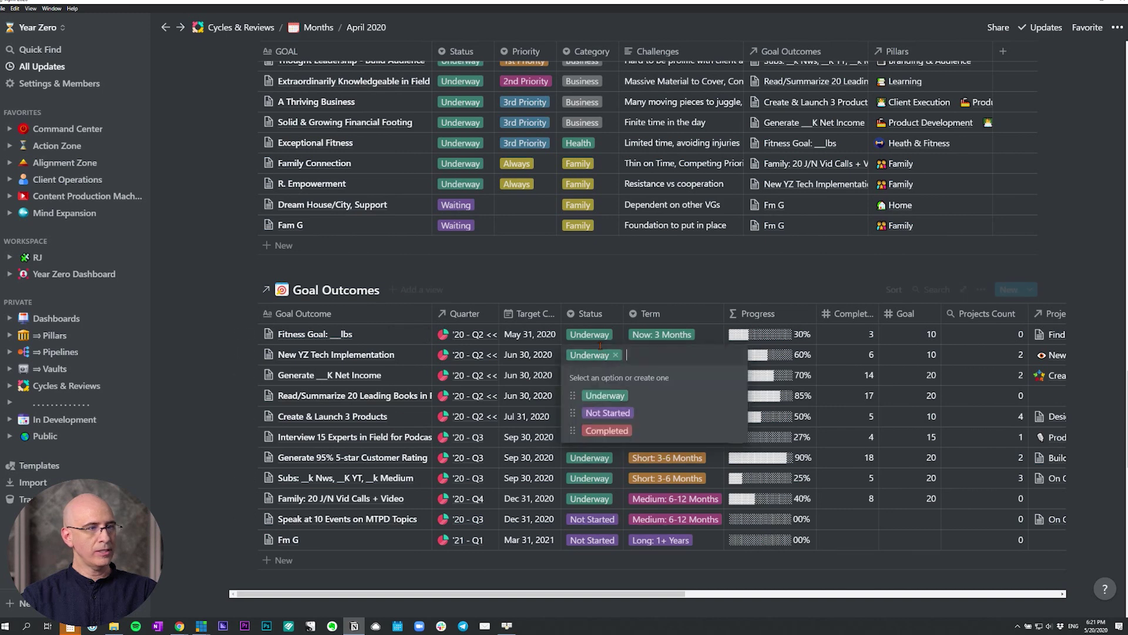
pyautogui.click(586, 293)
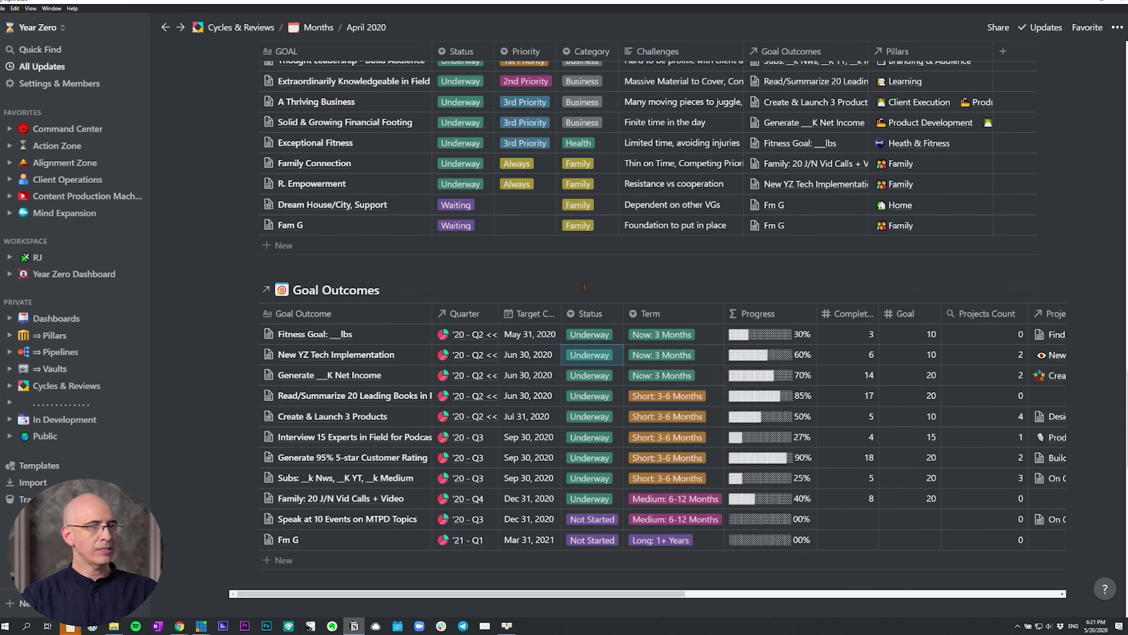
pyautogui.scroll(1, 587, 411)
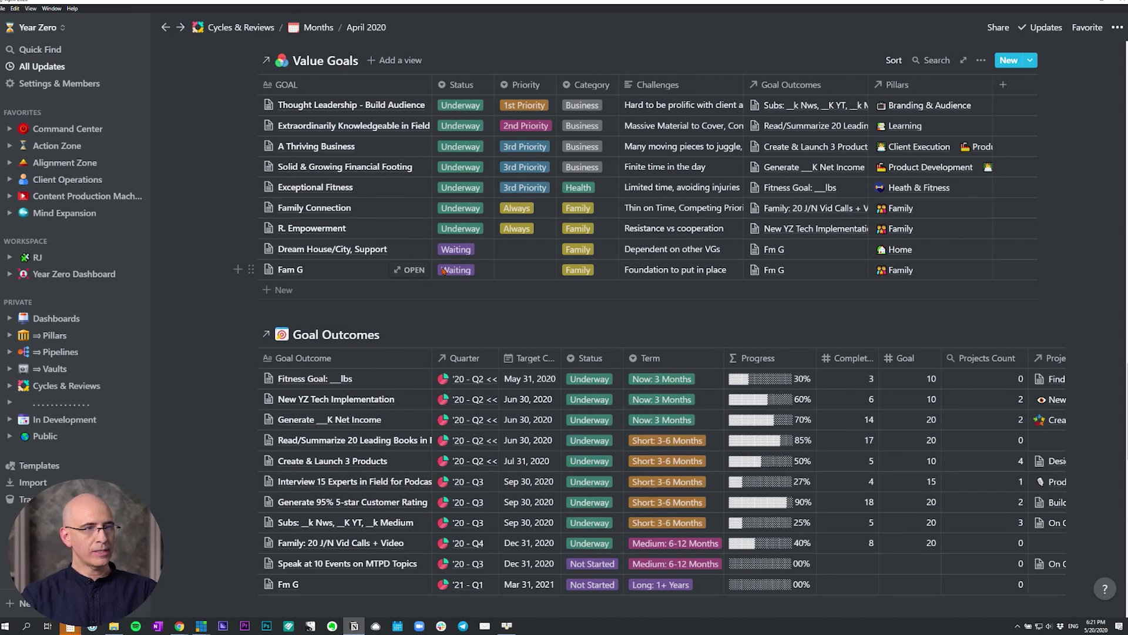
pyautogui.scroll(-1, 443, 270)
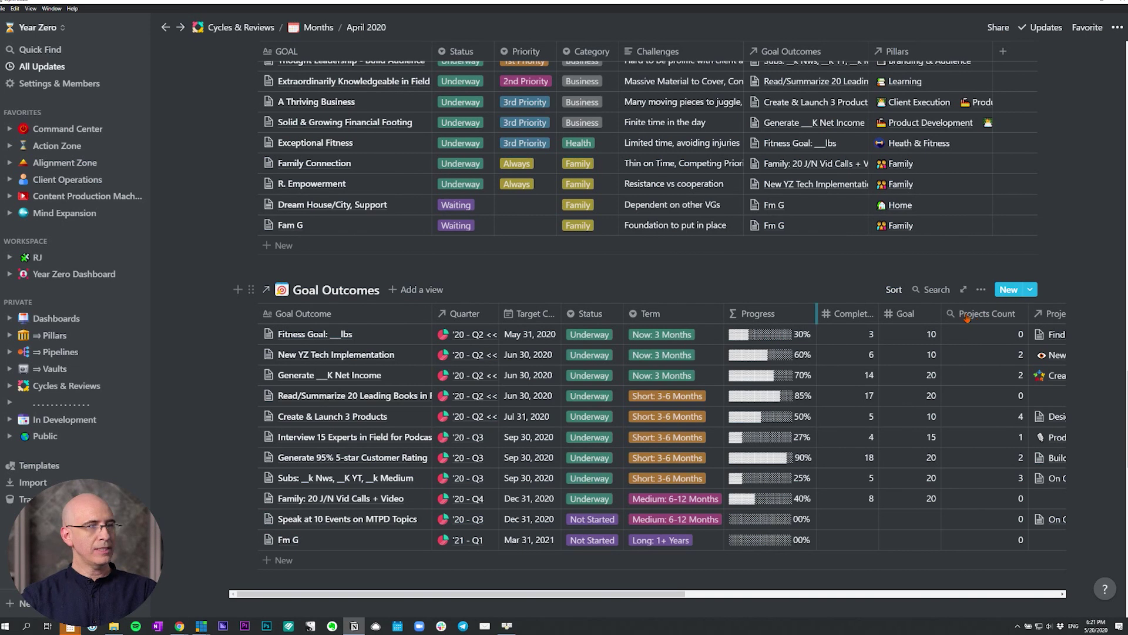
# Examine the Goal Outcomes table's columns from Progress and Projects Count through Projects, Value Goals, Habits & Routines and Pillars.
pyautogui.scroll(-2, 987, 318)
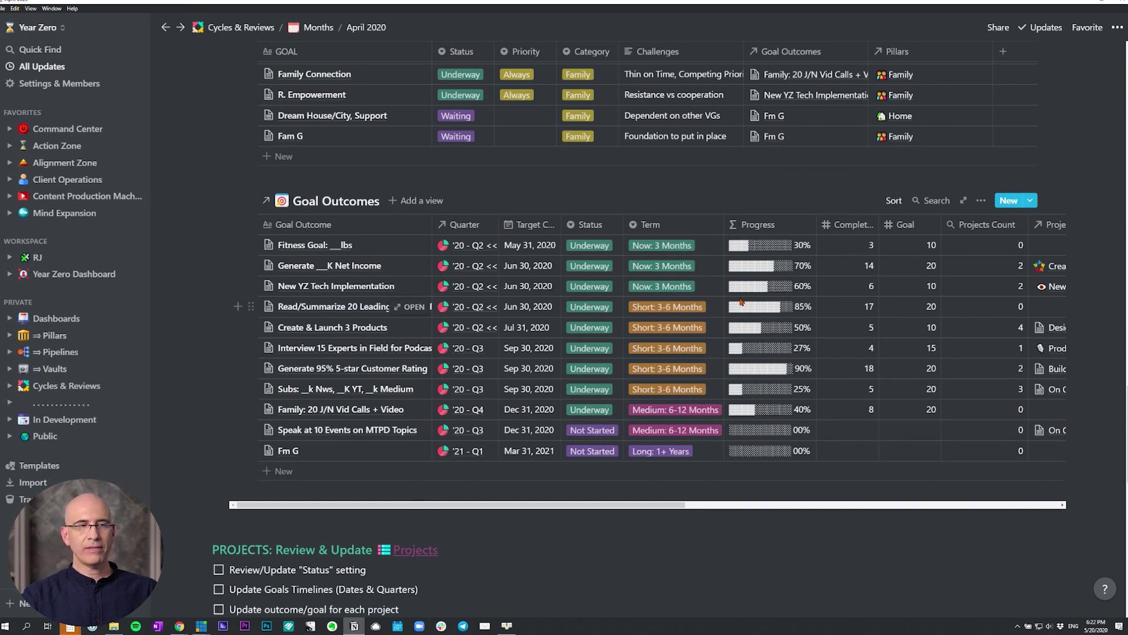
pyautogui.hscroll(10, 740, 301)
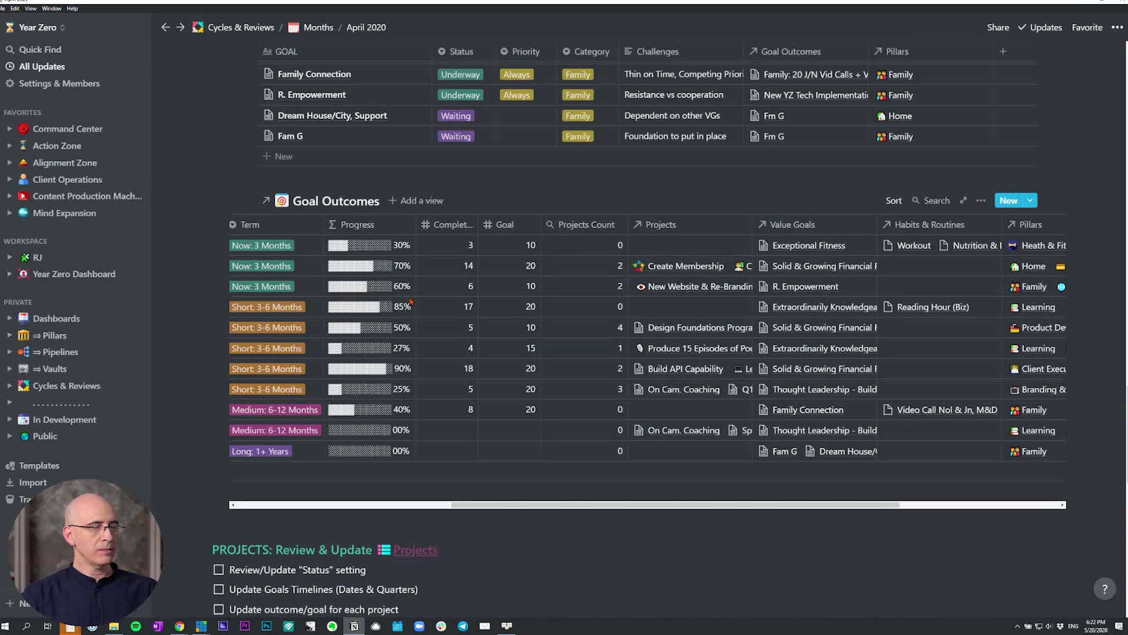
pyautogui.scroll(1, 462, 312)
pyautogui.hscroll(-6, 462, 312)
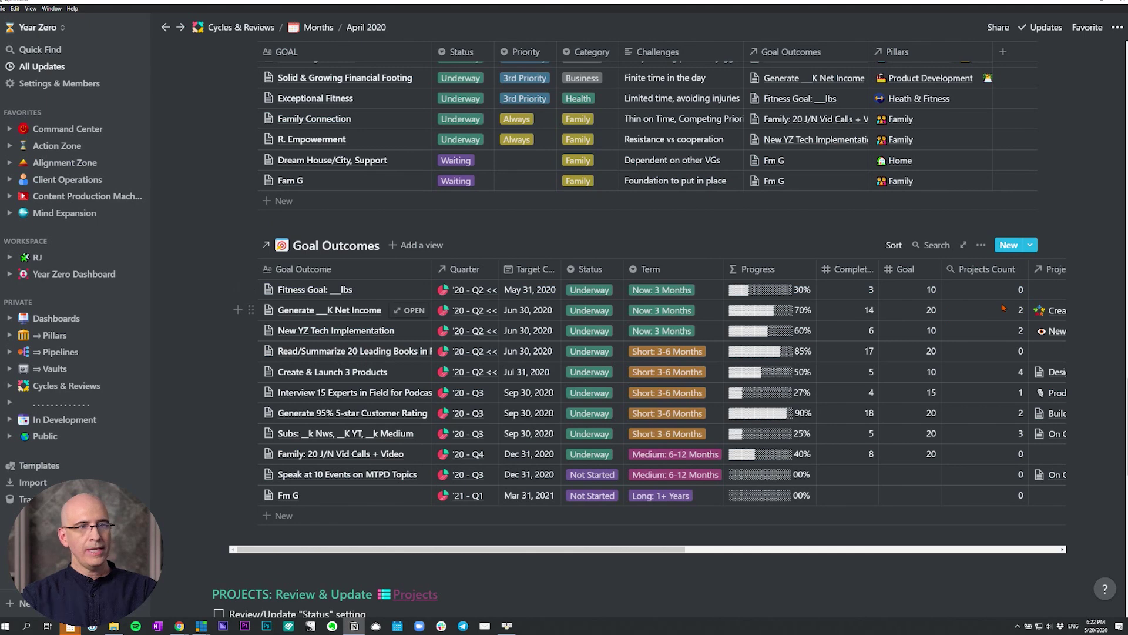
pyautogui.hscroll(4, 964, 335)
pyautogui.hscroll(2, 945, 353)
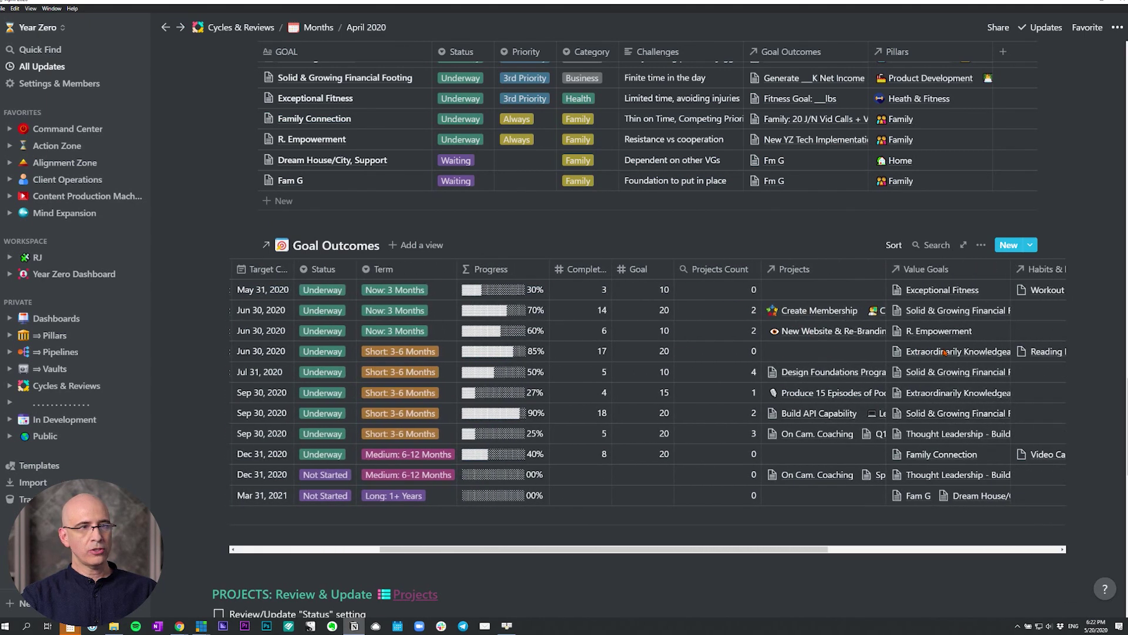
pyautogui.hscroll(2, 946, 293)
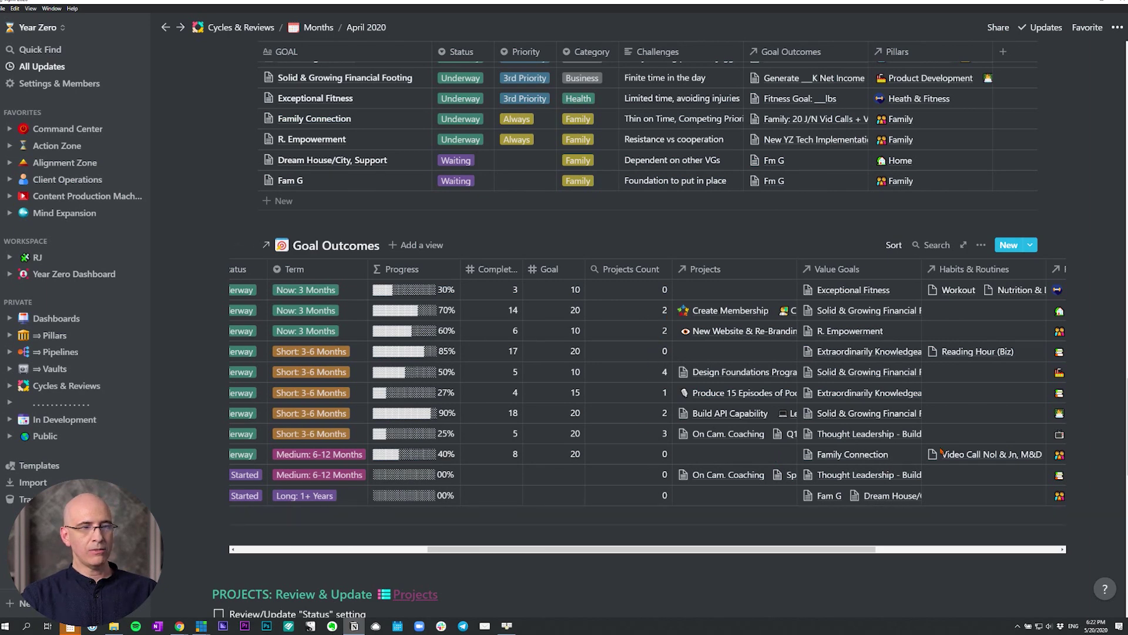
pyautogui.hscroll(-5, 756, 462)
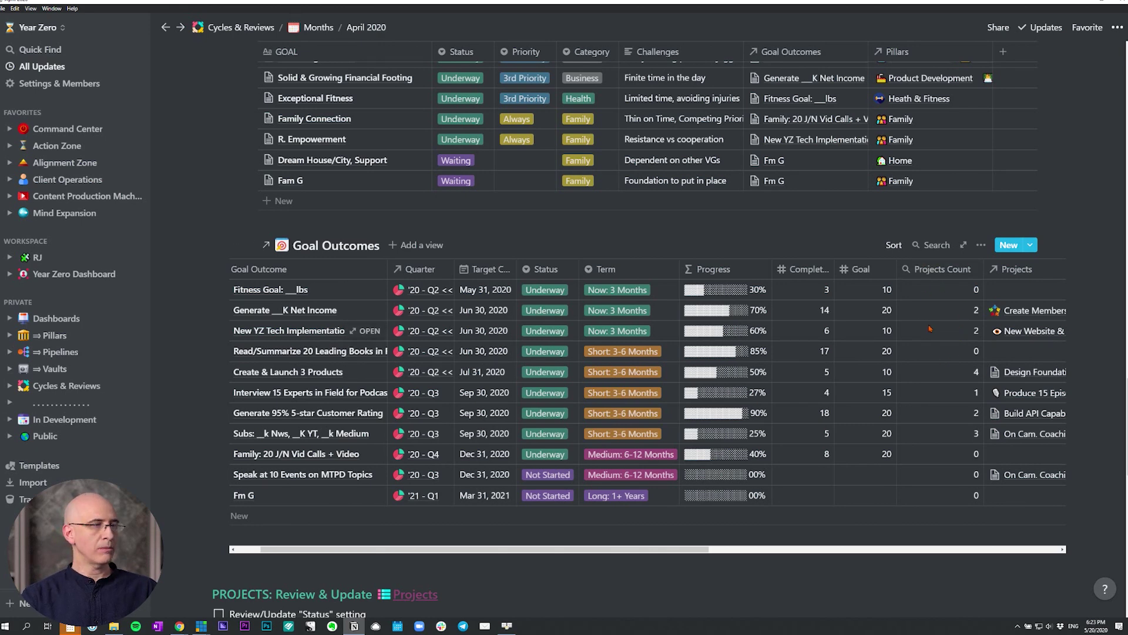
# Open the Create & Launch 3 Products goal outcome as a page and read through its contents.
pyautogui.scroll(3, 588, 352)
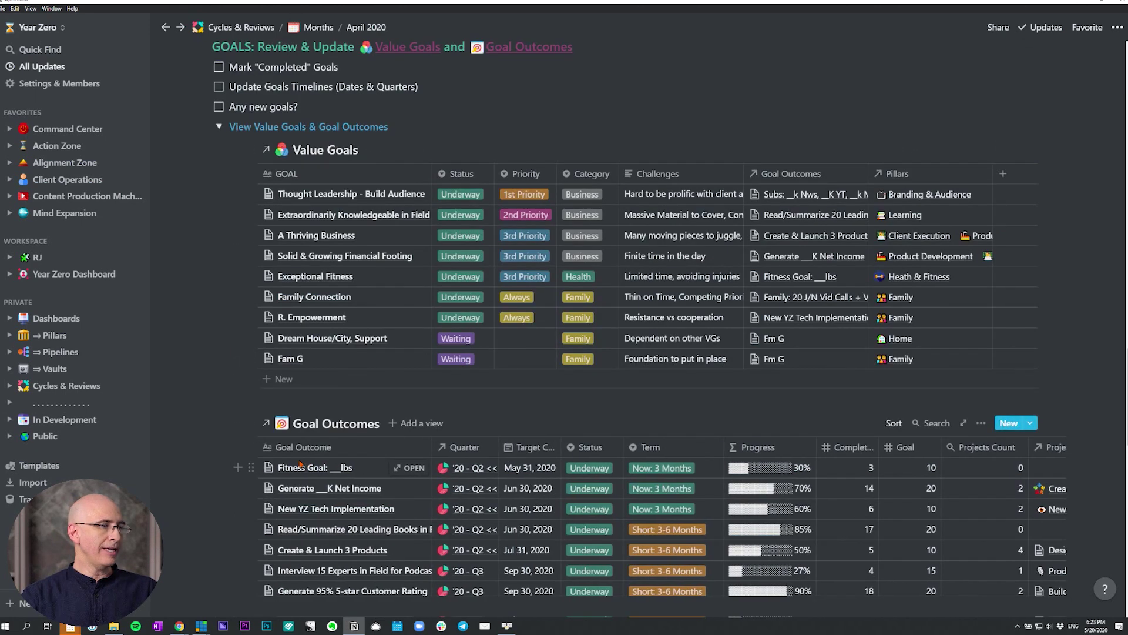
pyautogui.click(219, 127)
pyautogui.click(219, 127)
pyautogui.scroll(-5, 510, 322)
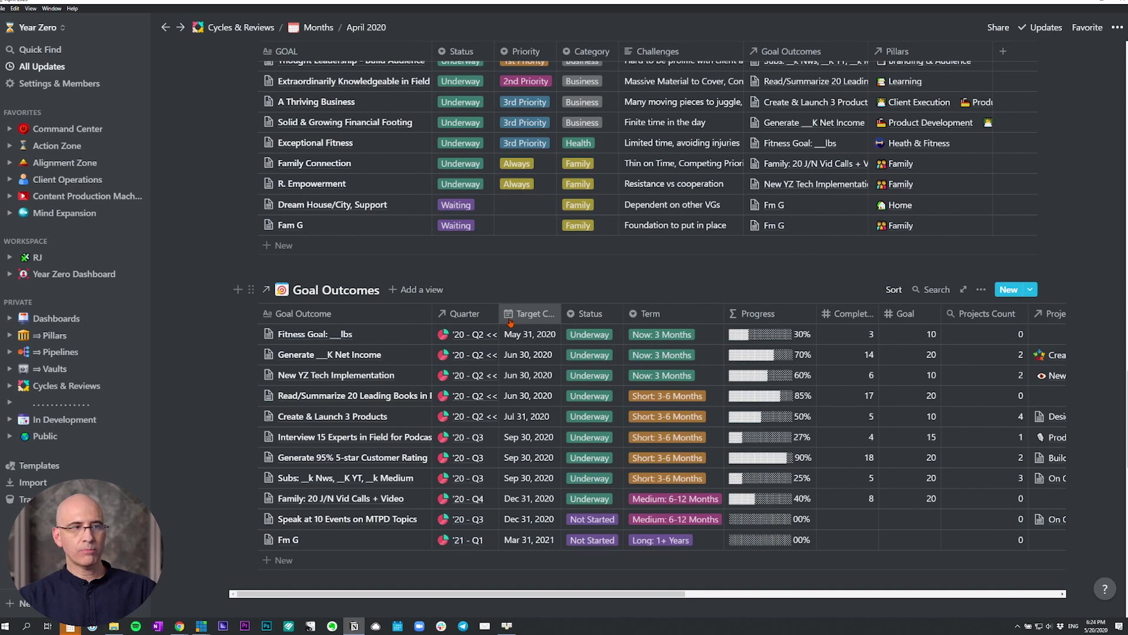
pyautogui.scroll(-1, 206, 330)
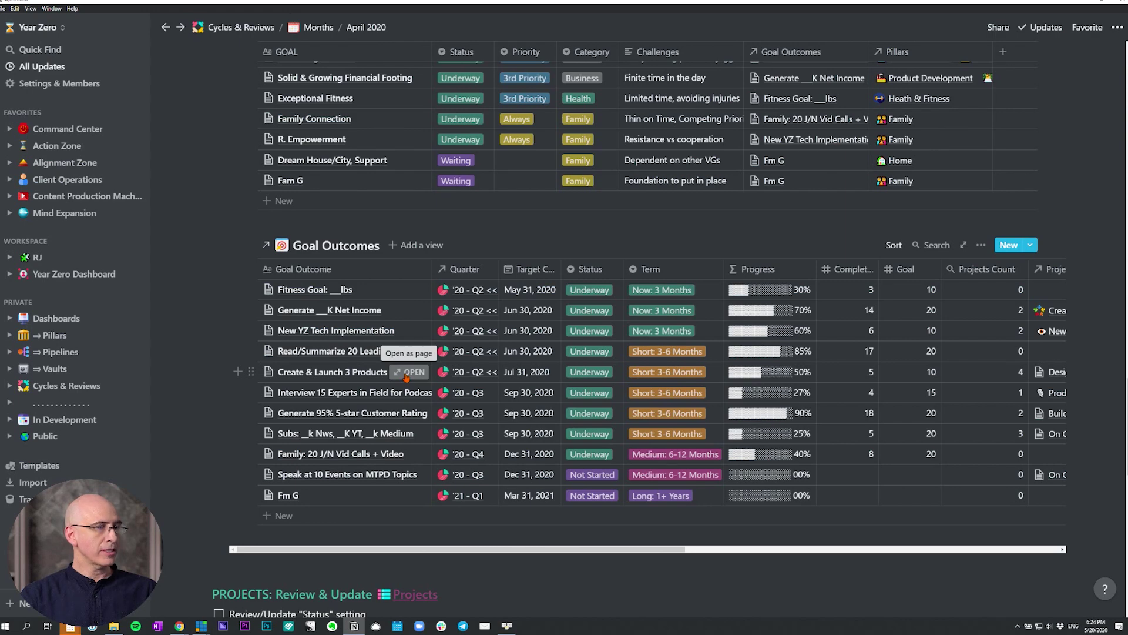
pyautogui.click(410, 372)
pyautogui.scroll(-10, 469, 338)
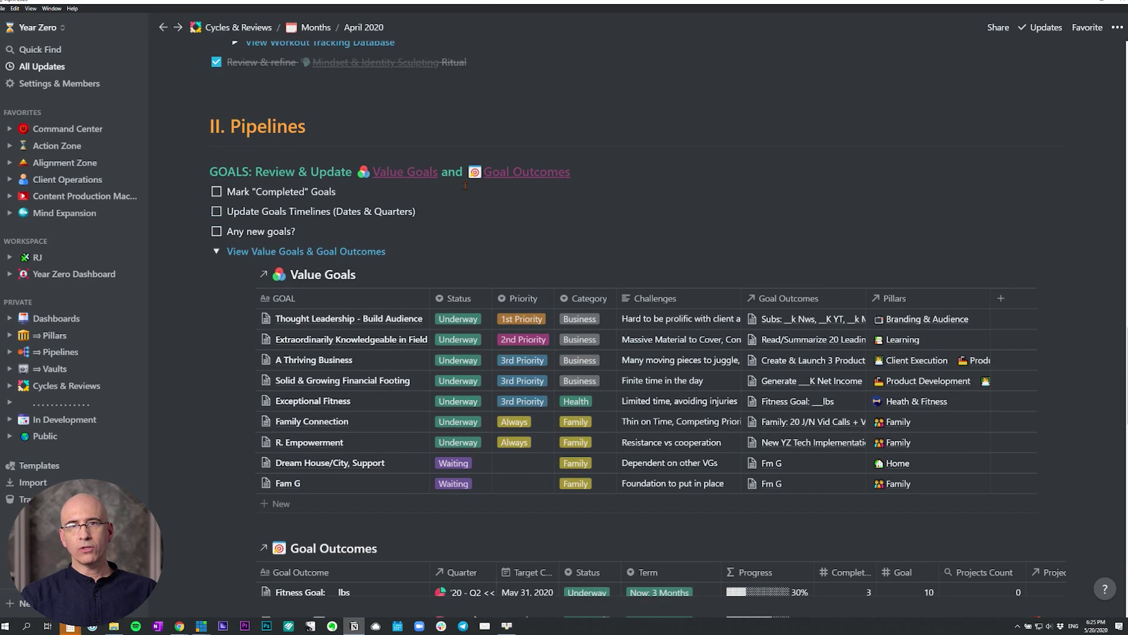
# Collapse the Value Goals & Goal Outcomes tables and check off all three items in the GOALS checklist.
pyautogui.click(217, 251)
pyautogui.click(216, 192)
pyautogui.click(216, 212)
pyautogui.click(216, 231)
pyautogui.scroll(-2, 524, 227)
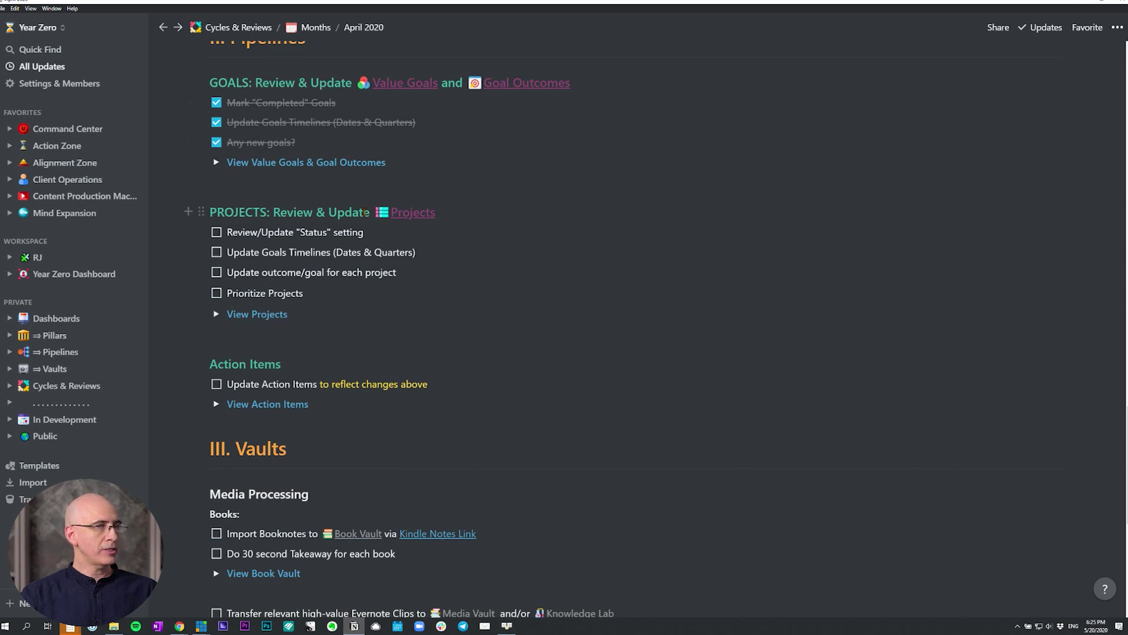
# Expand the Projects table, check off all four items in the PROJECTS checklist, and collapse the table again.
pyautogui.click(216, 315)
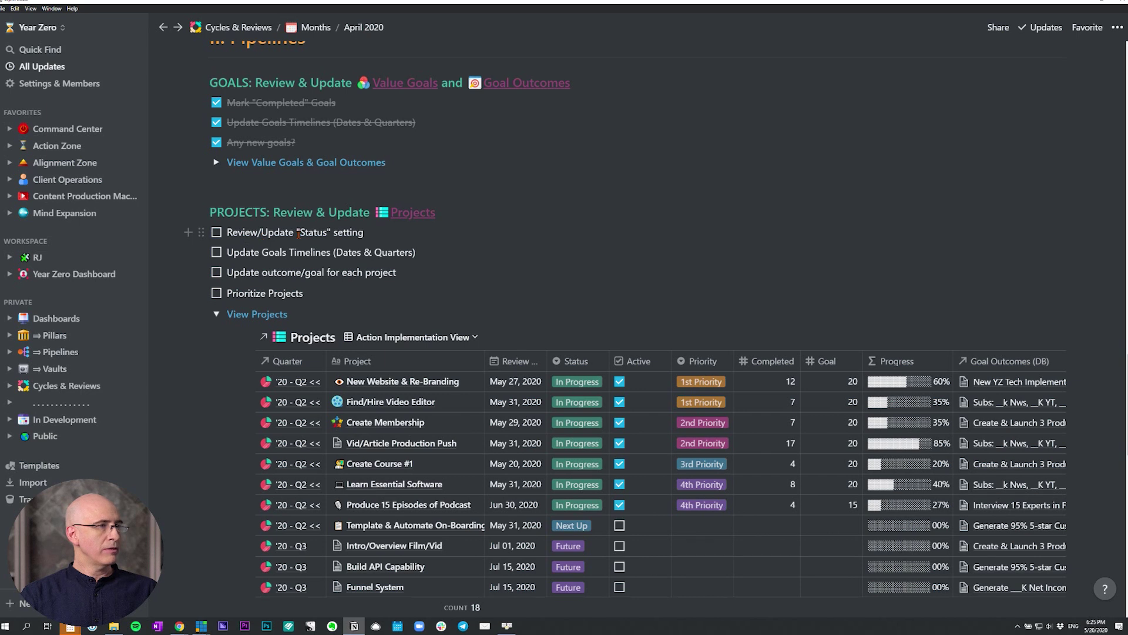
pyautogui.click(217, 233)
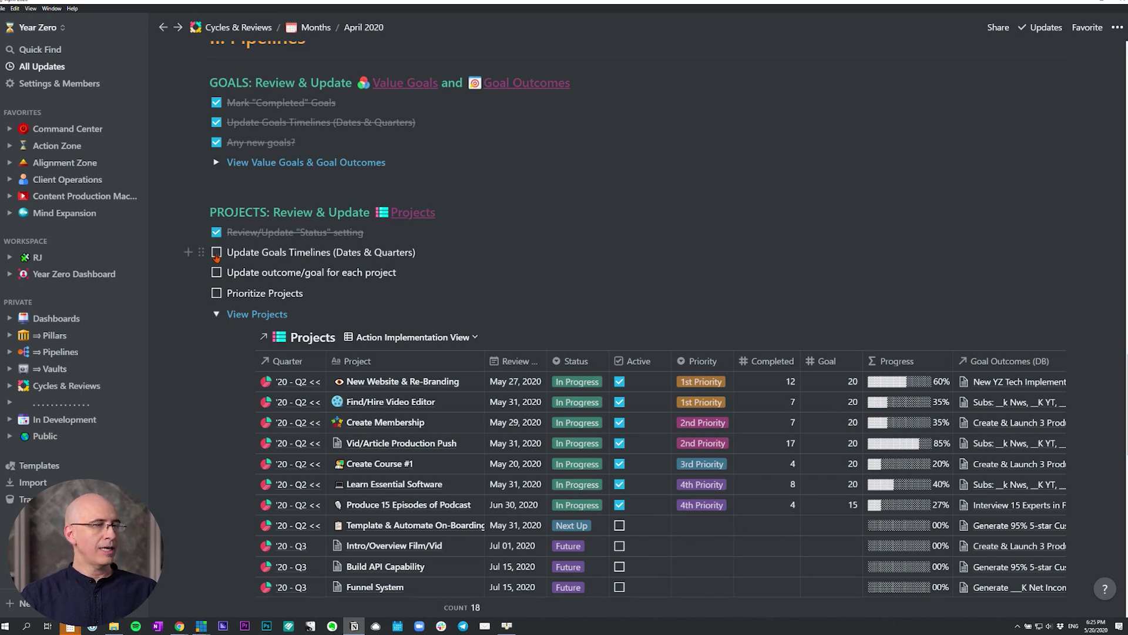
pyautogui.click(216, 255)
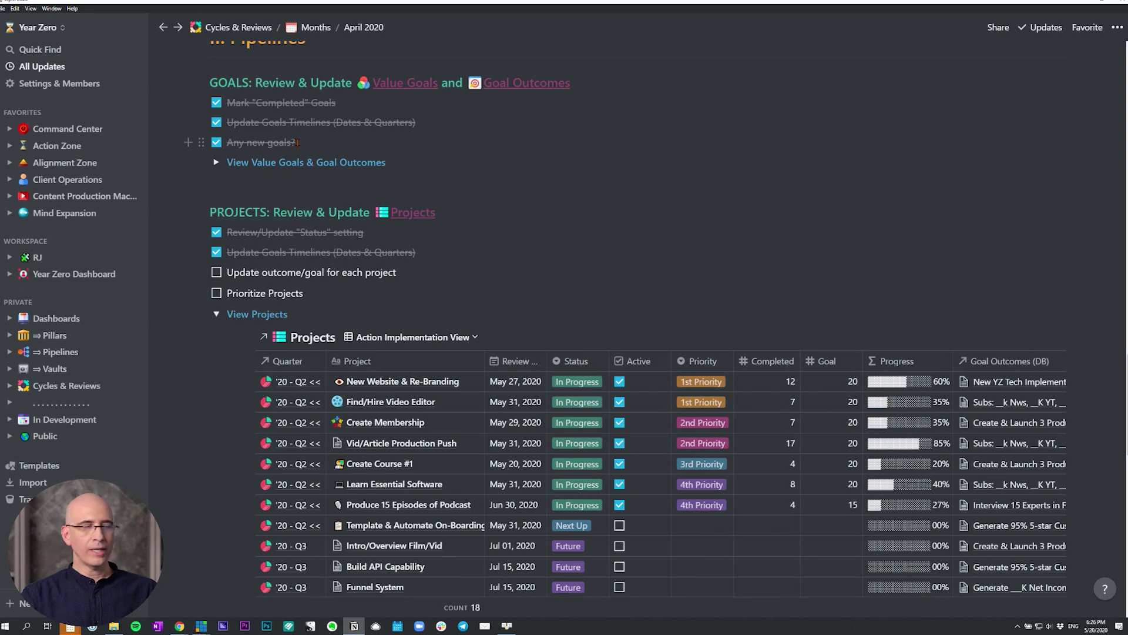
pyautogui.click(217, 273)
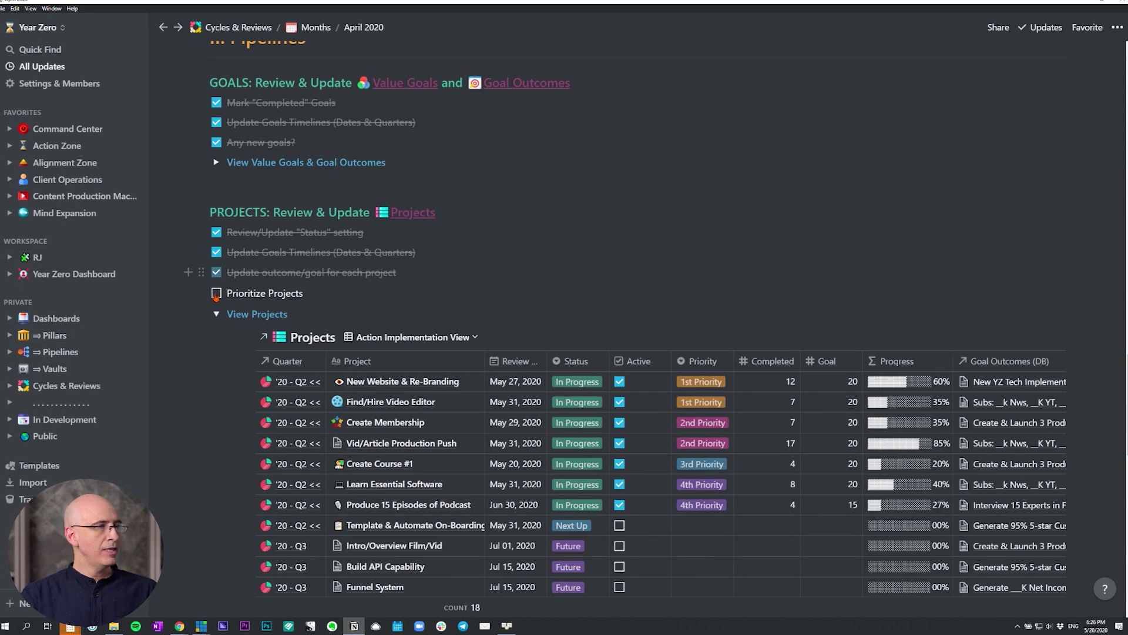
pyautogui.scroll(-2, 322, 274)
pyautogui.scroll(-1, 322, 273)
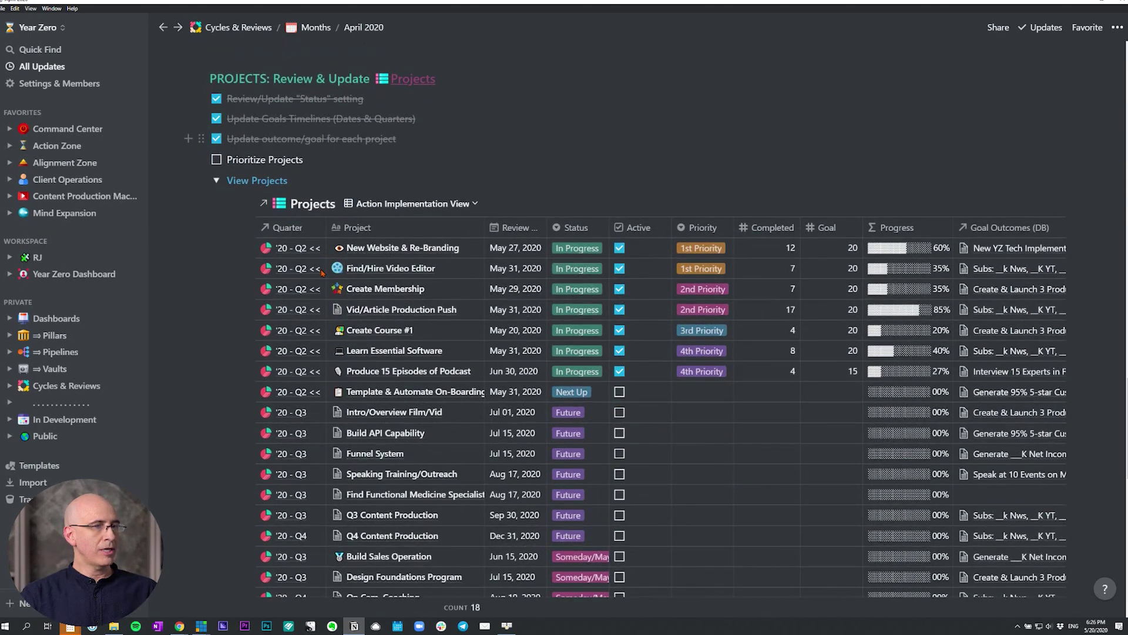
pyautogui.click(217, 160)
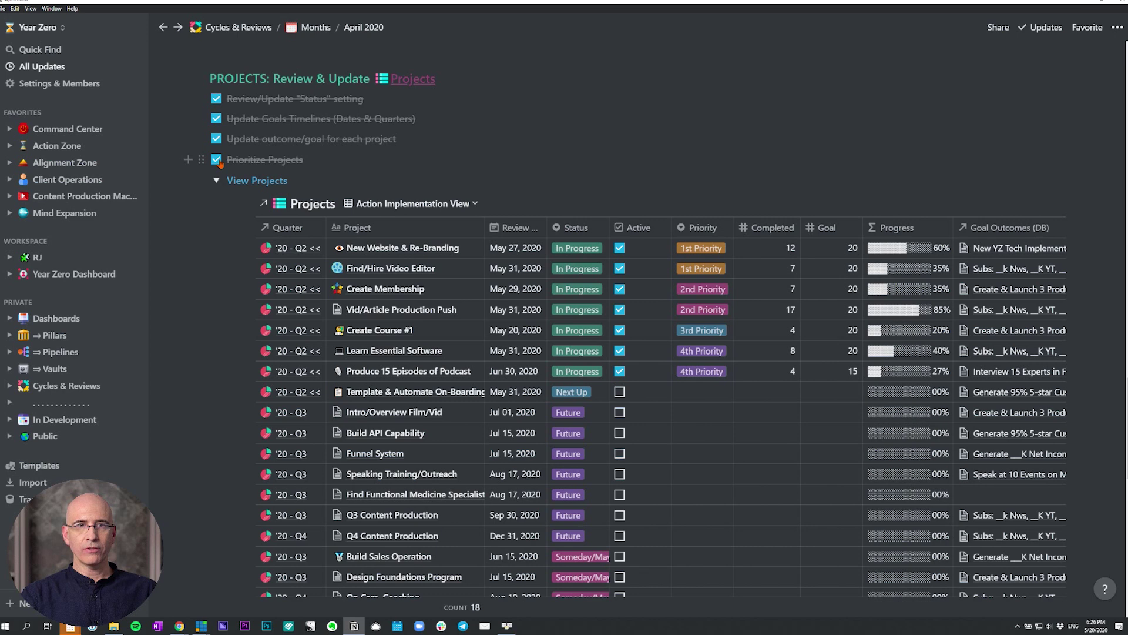
pyautogui.scroll(2, 221, 165)
pyautogui.click(216, 270)
# Reopen the Projects table for a brief look at its project rows, and close it again.
pyautogui.scroll(-3, 286, 237)
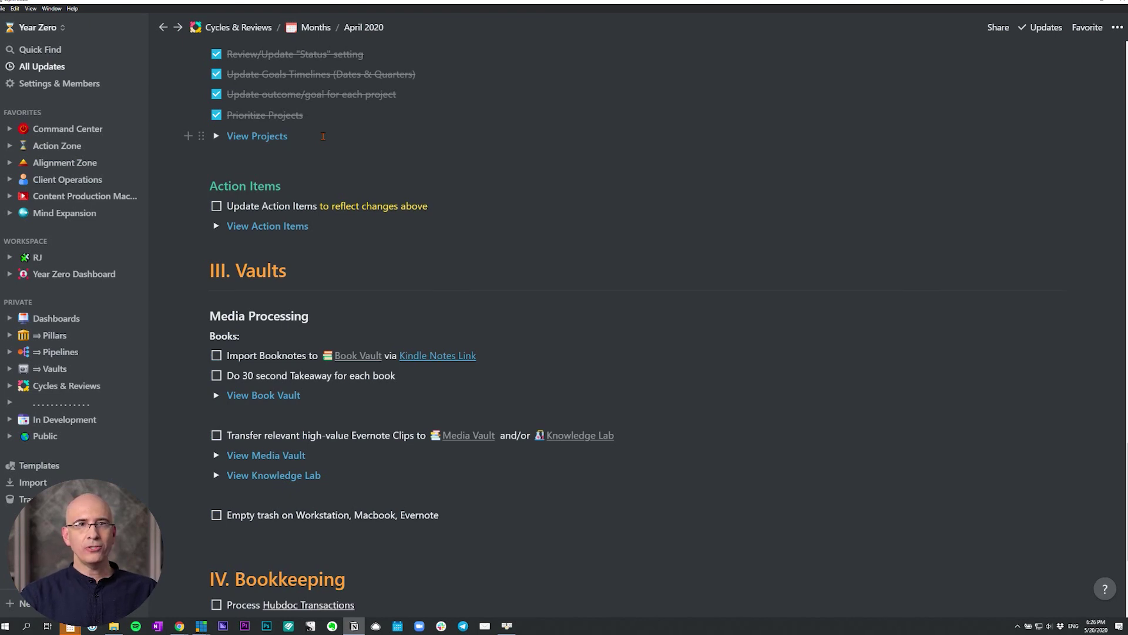
pyautogui.scroll(2, 323, 145)
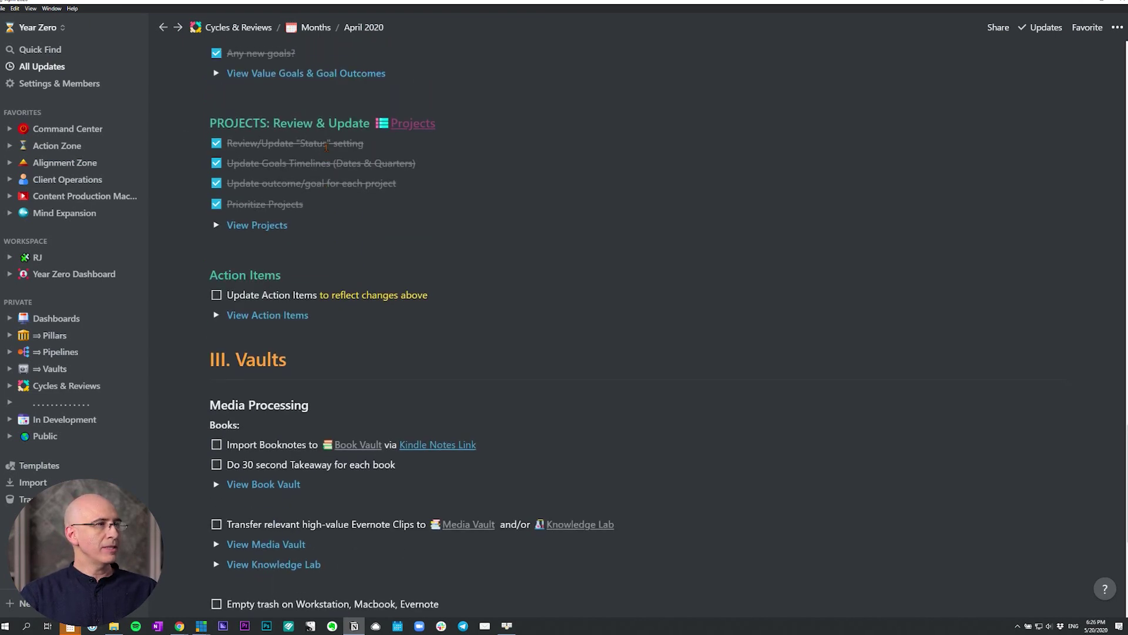
pyautogui.click(216, 226)
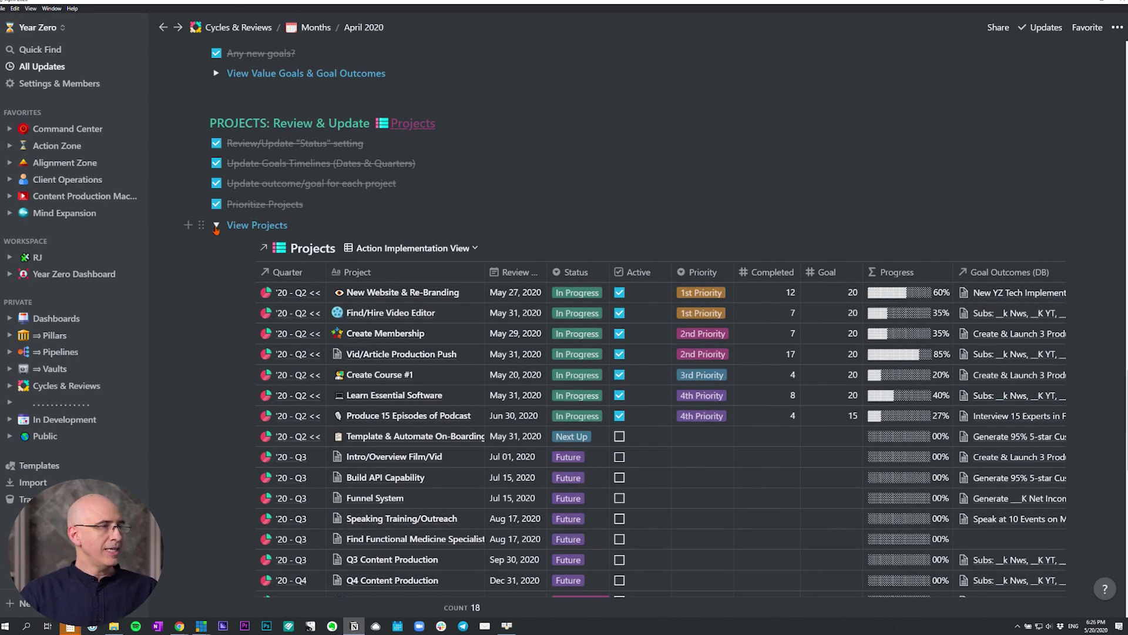
pyautogui.click(216, 227)
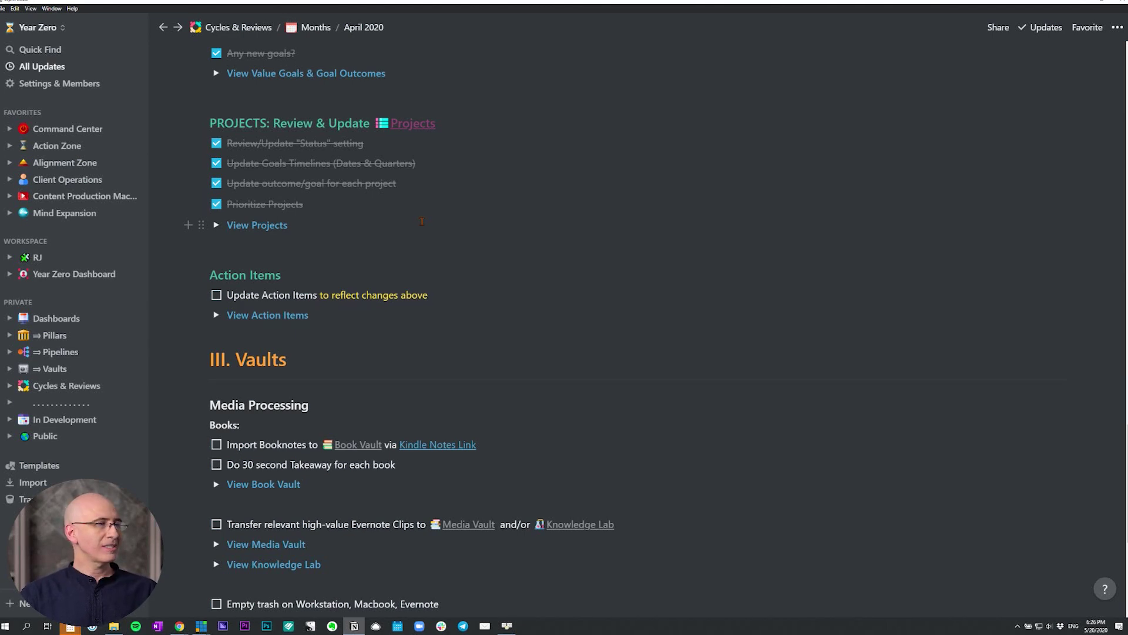
# Check off the Action Items update, both Books items and the Evernote Clips transfer under Media Processing.
pyautogui.scroll(-2, 422, 220)
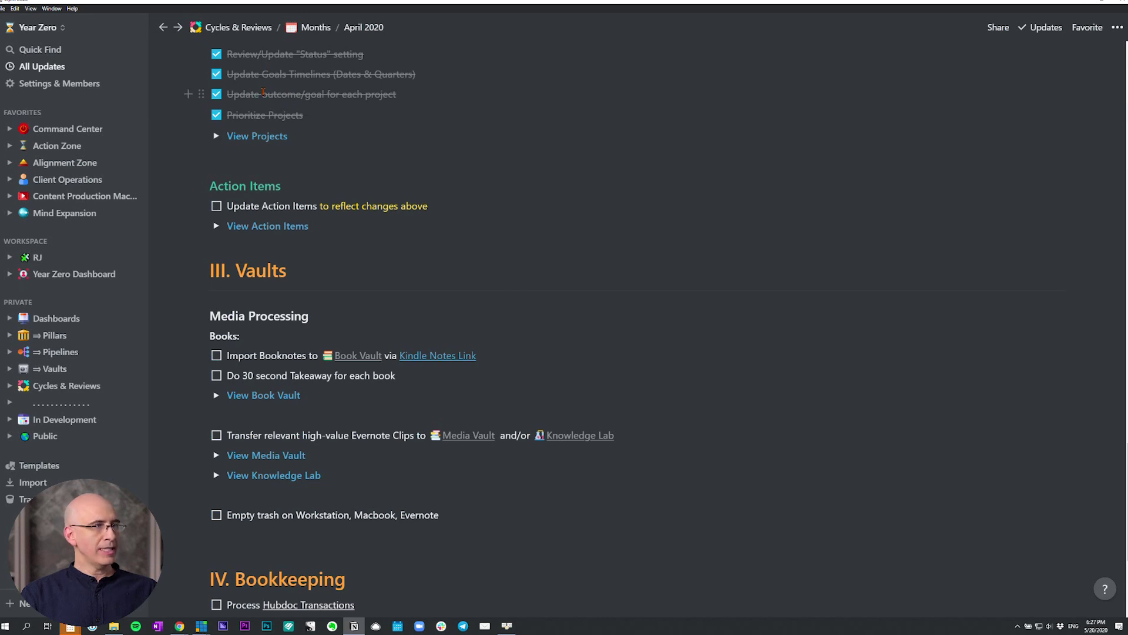
pyautogui.click(216, 207)
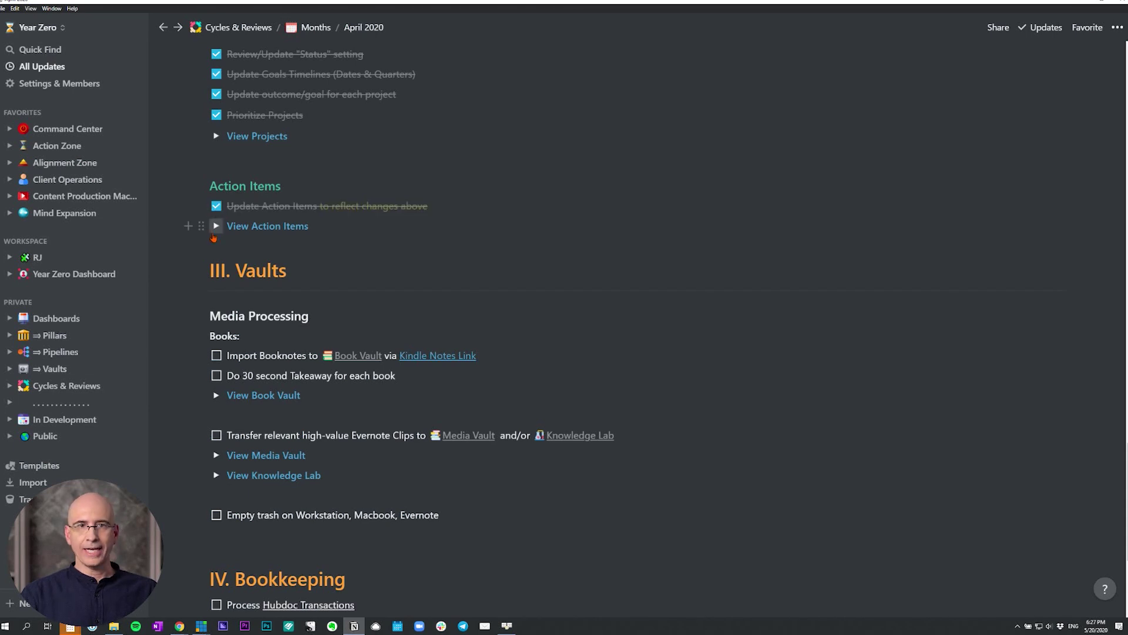
pyautogui.scroll(-2, 575, 237)
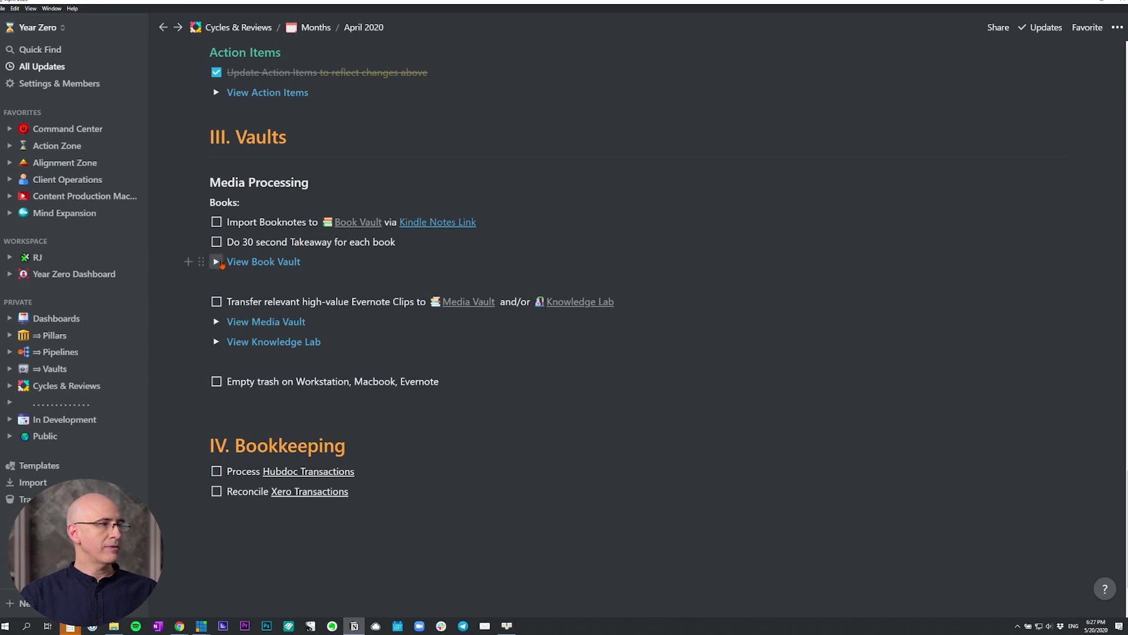
pyautogui.click(216, 222)
pyautogui.click(216, 242)
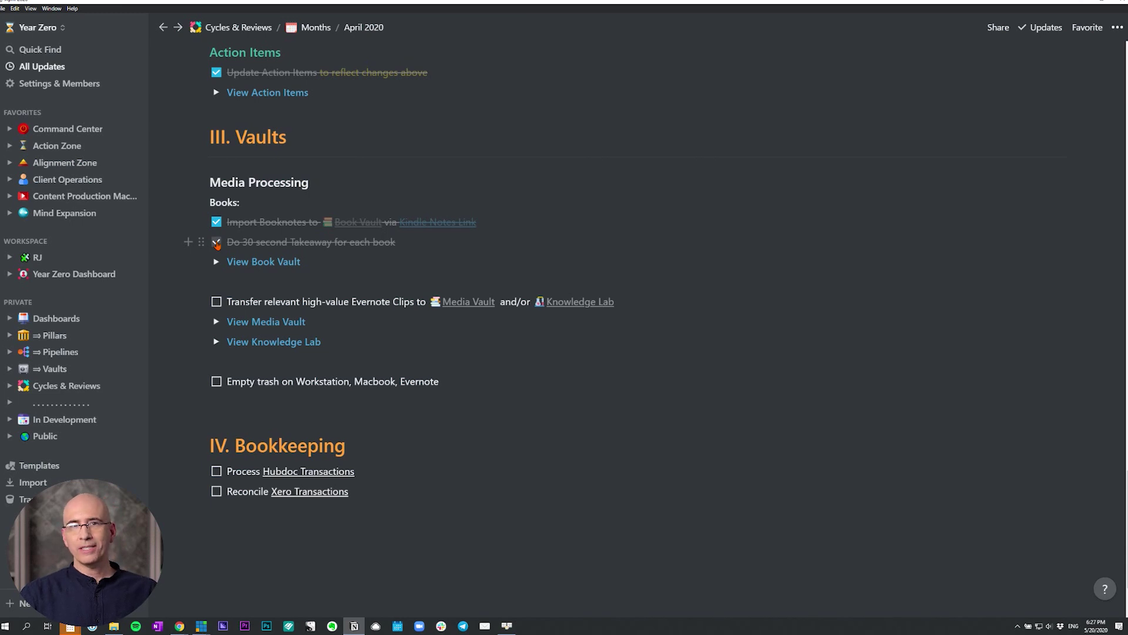
pyautogui.scroll(-3, 257, 215)
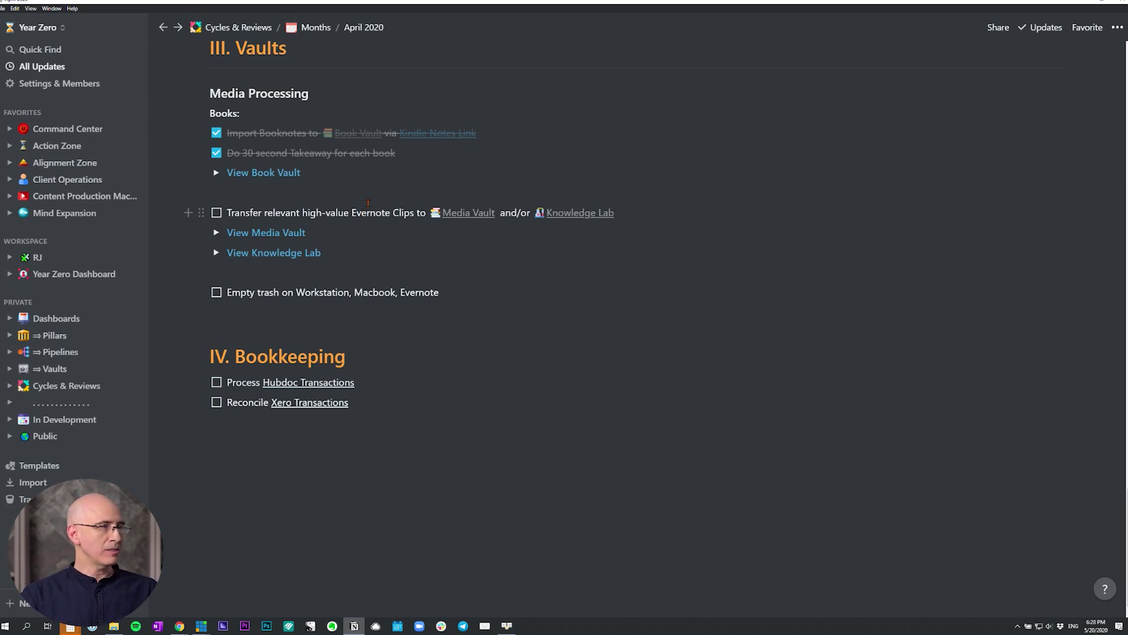
pyautogui.click(215, 214)
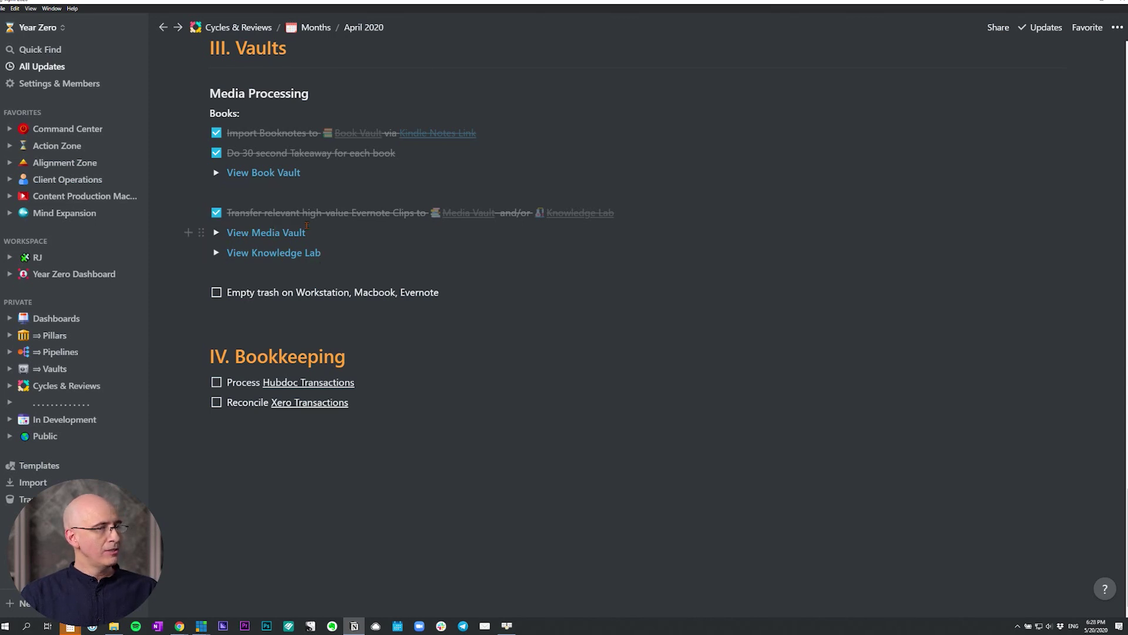
# Shorten the trash item to "Empty trash on Workstation, Macbook", check it off, and check off both Bookkeeping tasks.
pyautogui.scroll(-1, 217, 233)
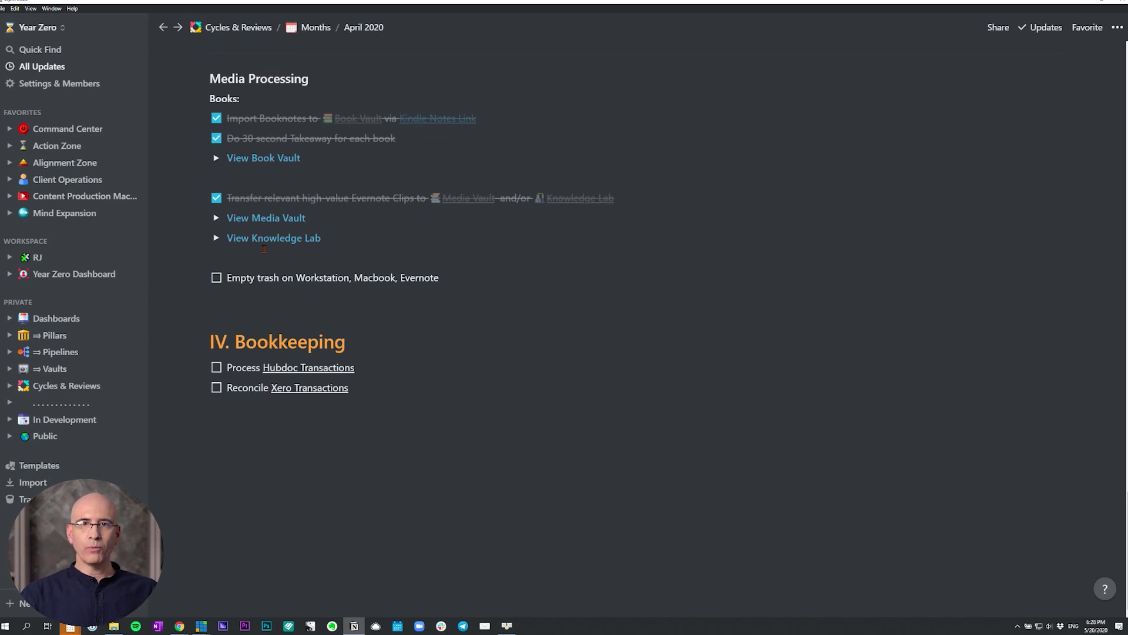
pyautogui.hotkey('ctrl', 'z')
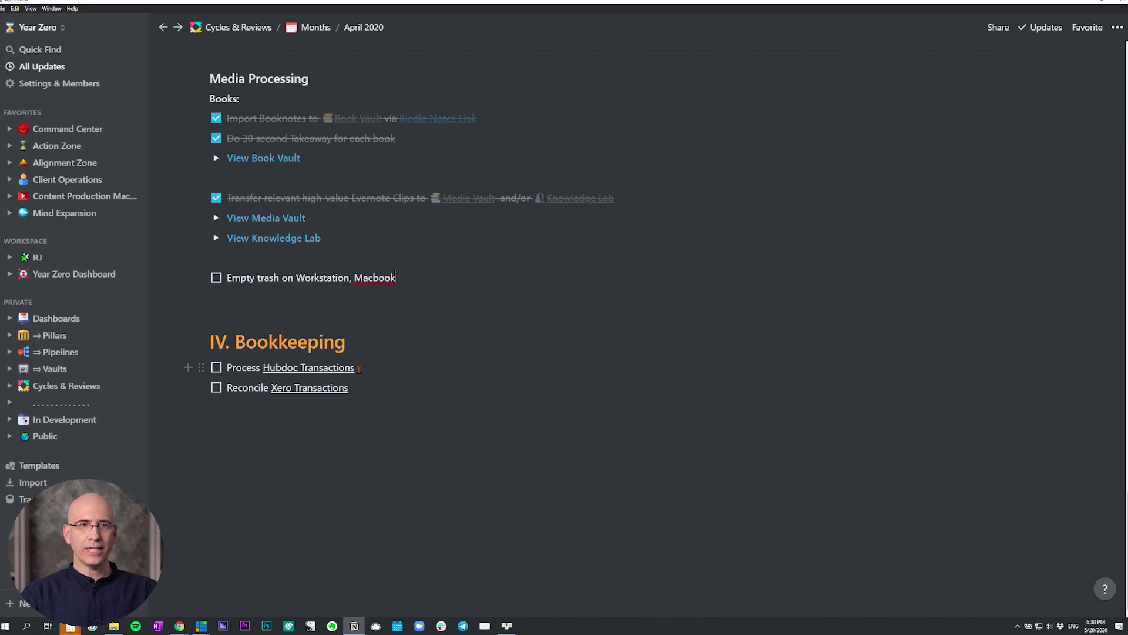
pyautogui.hotkey('ctrl', 'Return')
pyautogui.click(218, 368)
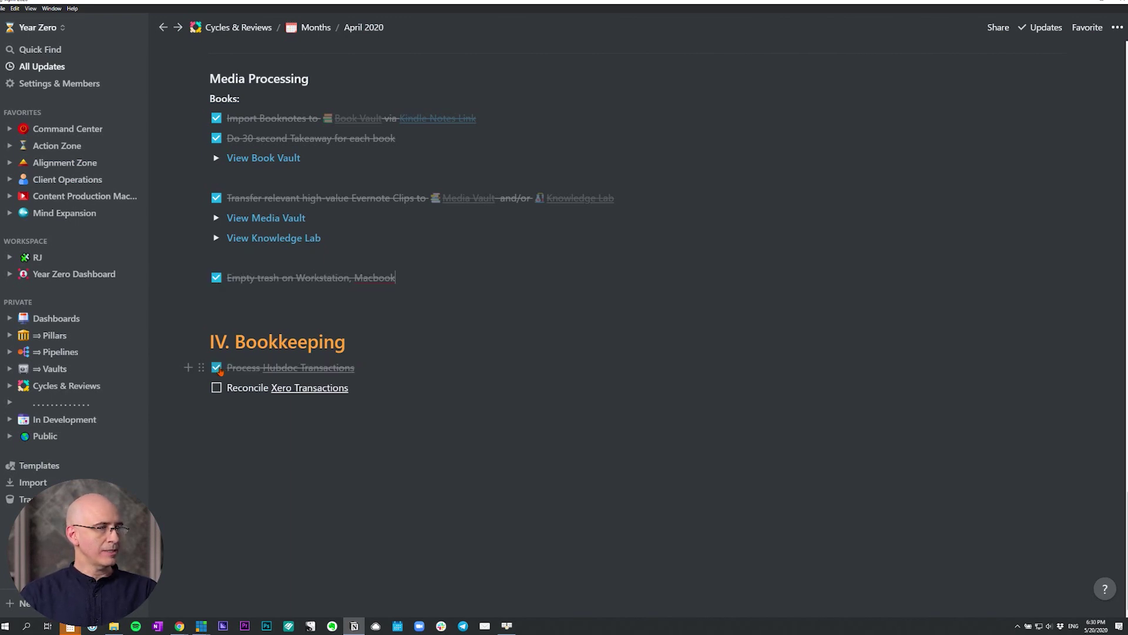
pyautogui.click(216, 388)
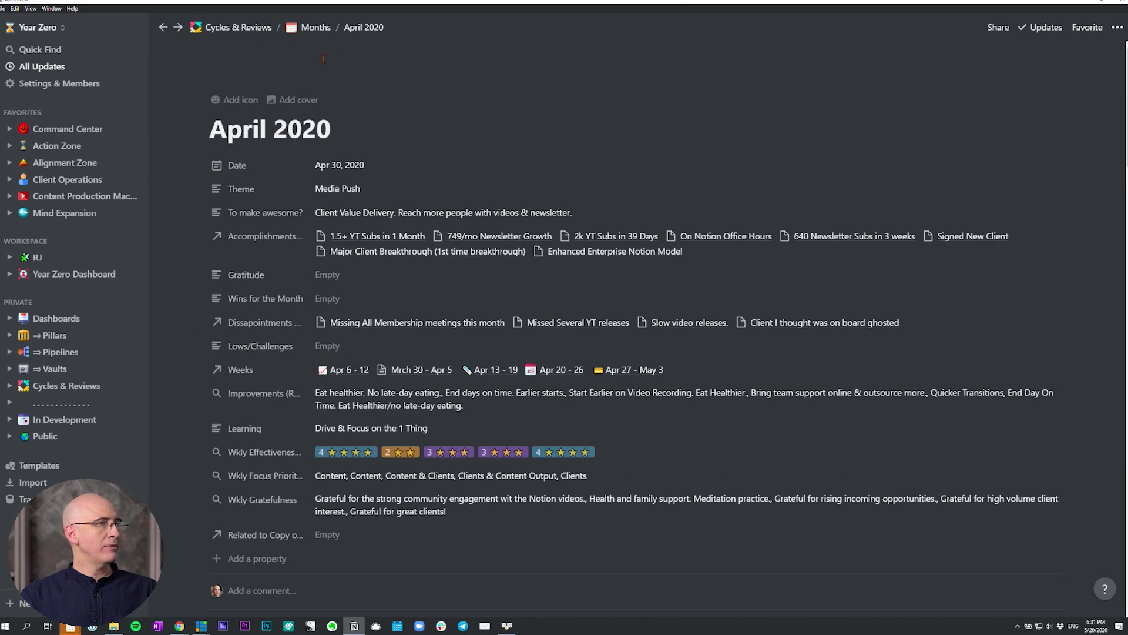
# Go to the Alignment Zone, expand Review Cycles, and open the '20 - Q2 << quarter as a page.
pyautogui.click(64, 162)
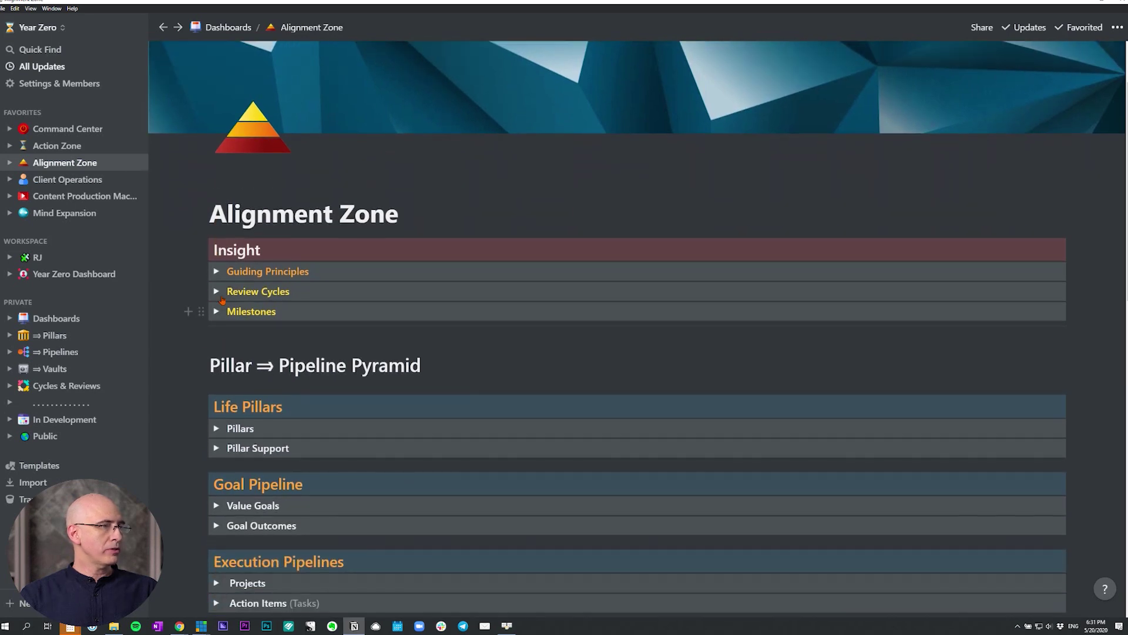
pyautogui.click(217, 291)
pyautogui.scroll(-3, 219, 290)
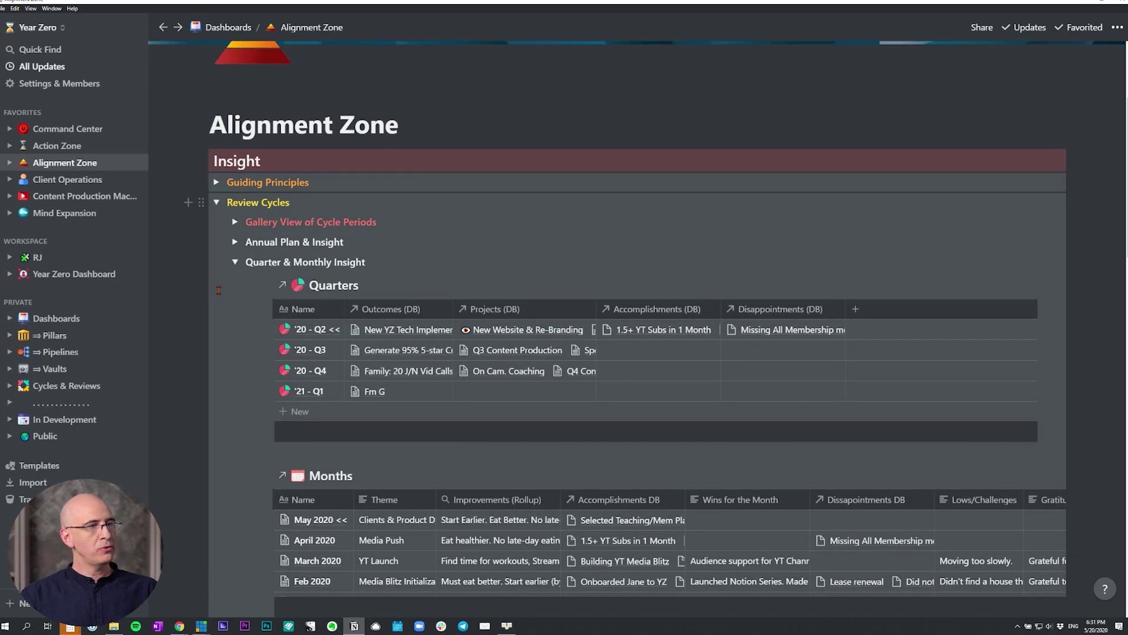
pyautogui.scroll(-2, 218, 290)
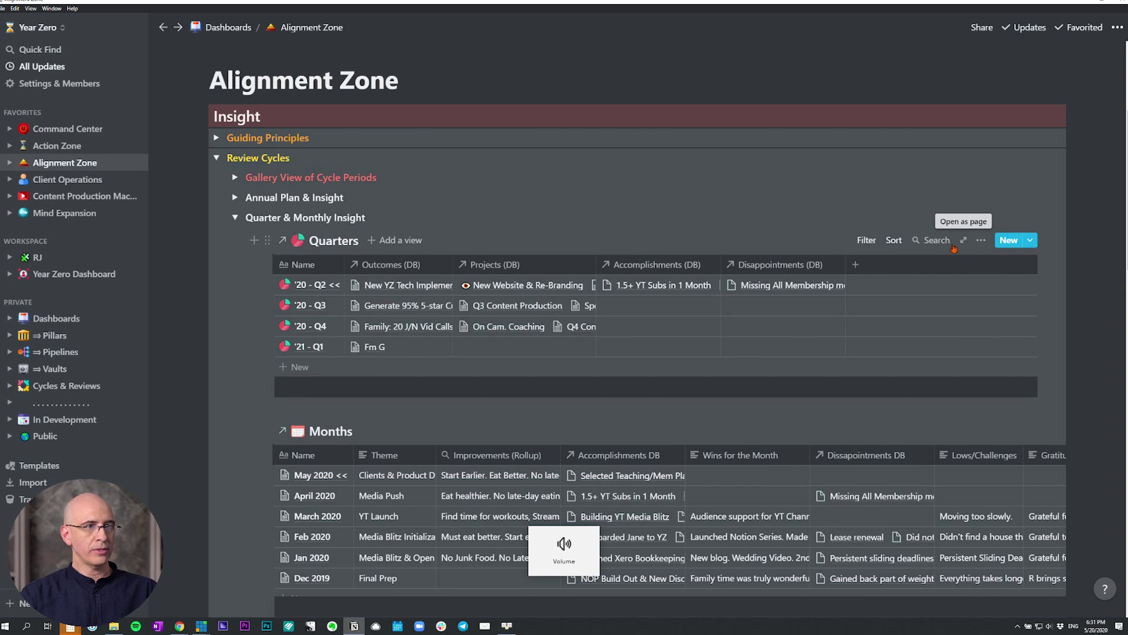
pyautogui.click(326, 285)
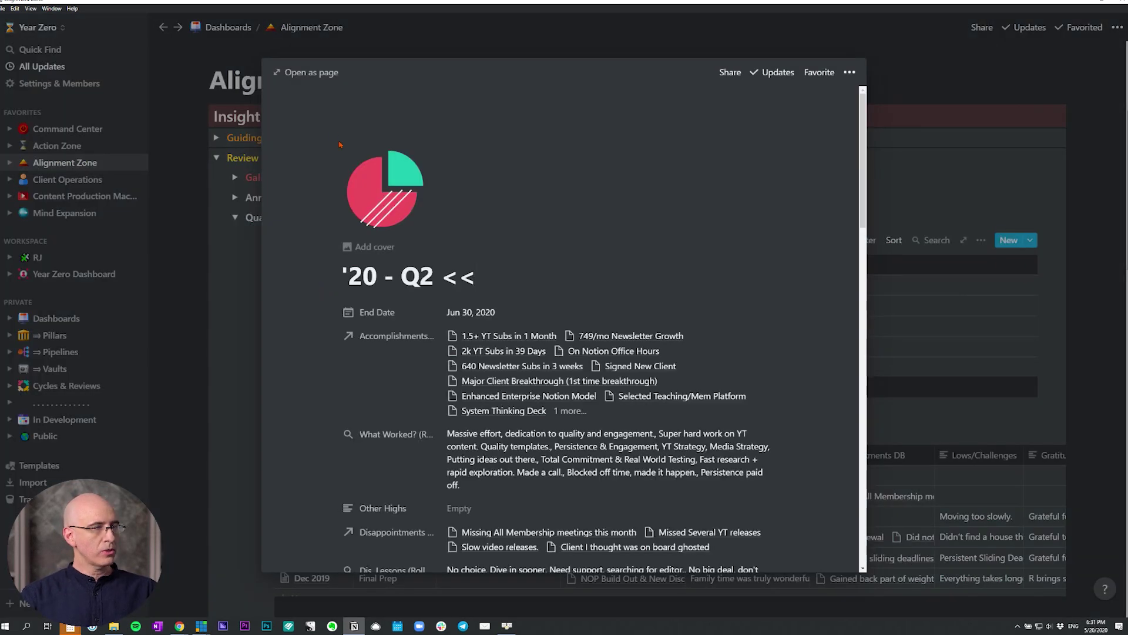
pyautogui.click(311, 72)
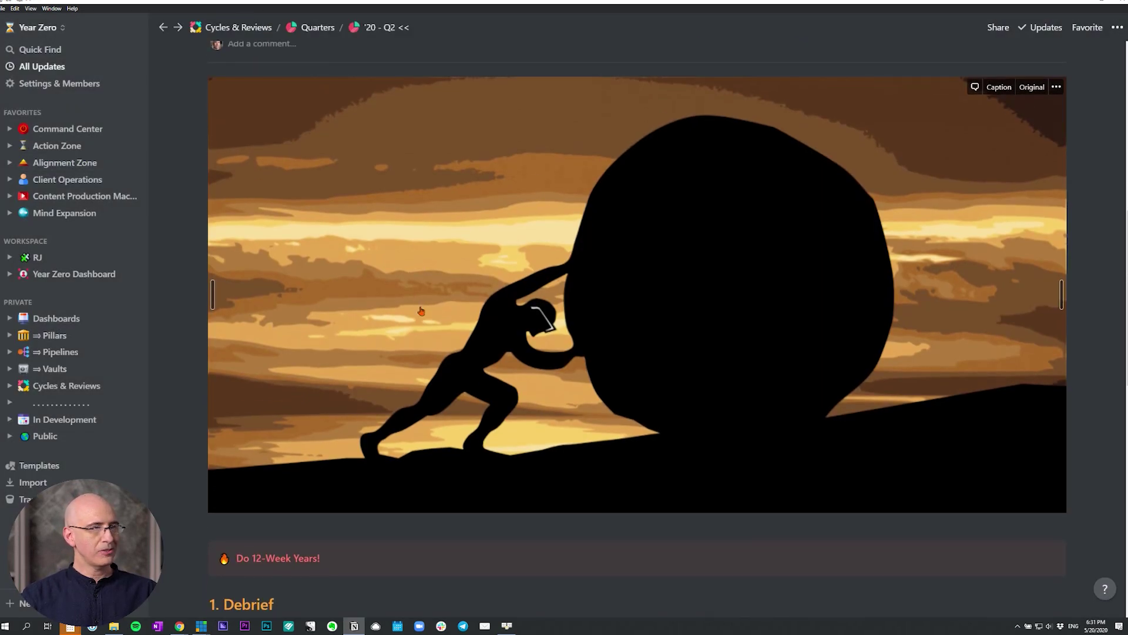
# Read through the quarterly review's Debrief, Process, Ideas and Someday/Maybe Items sections.
pyautogui.scroll(-10, 421, 311)
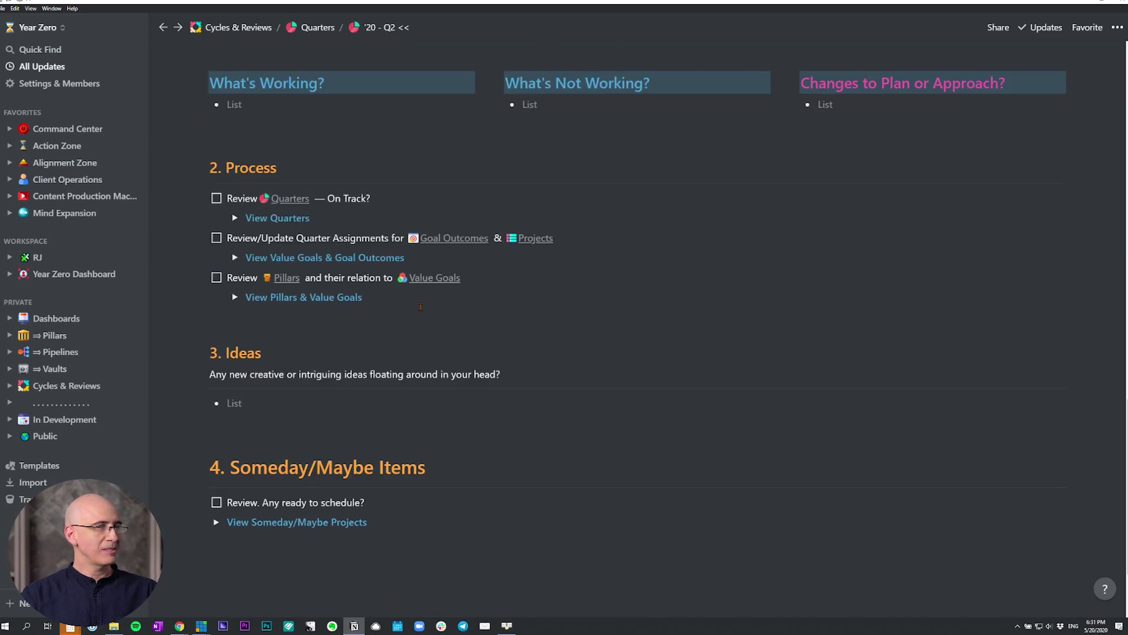
pyautogui.scroll(-2, 421, 307)
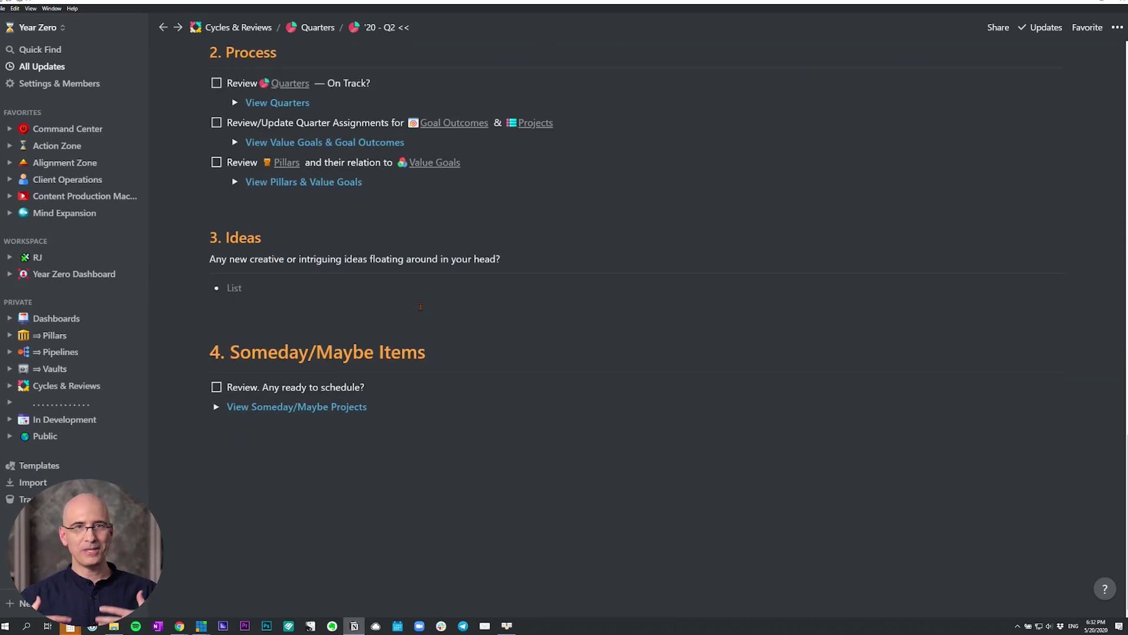
pyautogui.scroll(4, 421, 307)
pyautogui.scroll(-4, 421, 307)
pyautogui.scroll(4, 421, 307)
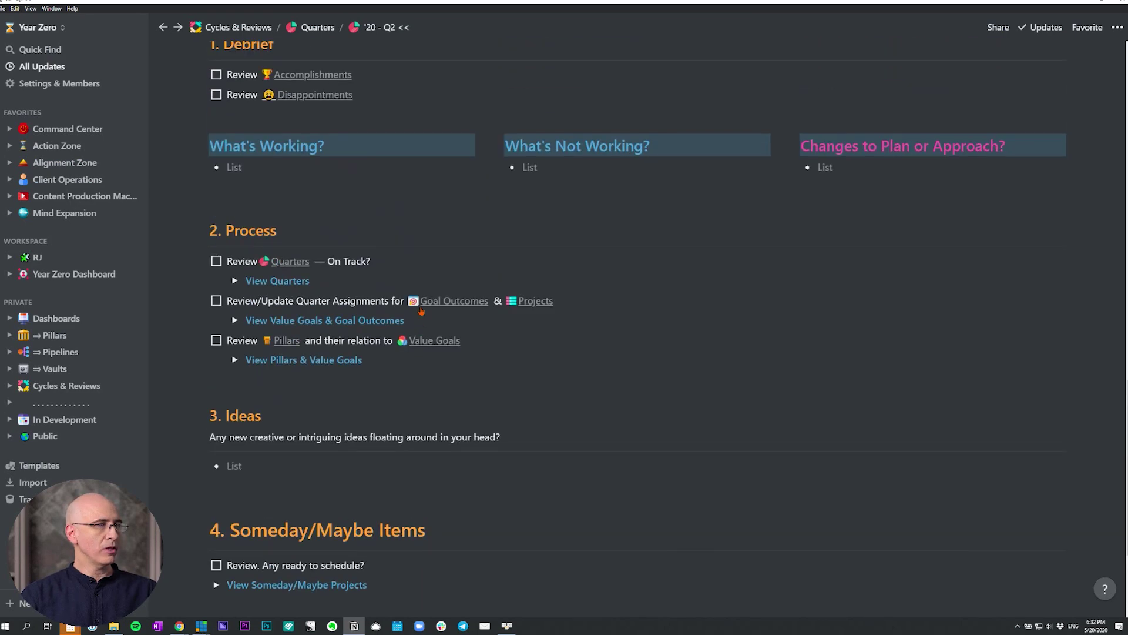
pyautogui.scroll(3, 420, 307)
pyautogui.scroll(-1, 266, 133)
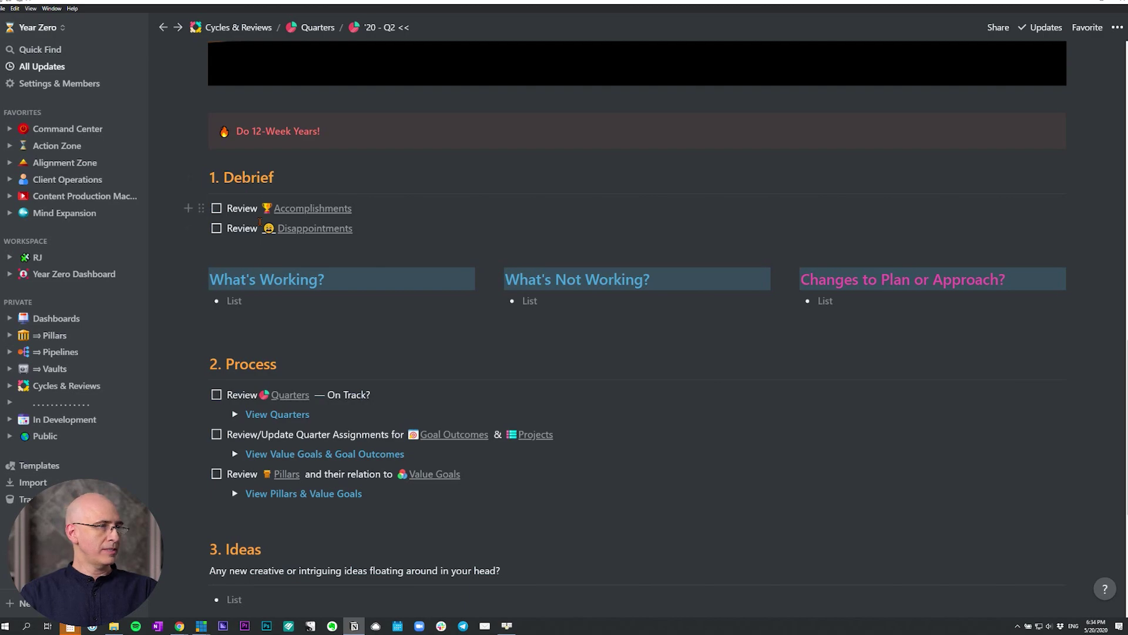
# Review the quarter's accomplishments and disappointments properties, and check off both review items in the Debrief section.
pyautogui.scroll(10, 282, 218)
pyautogui.scroll(5, 306, 209)
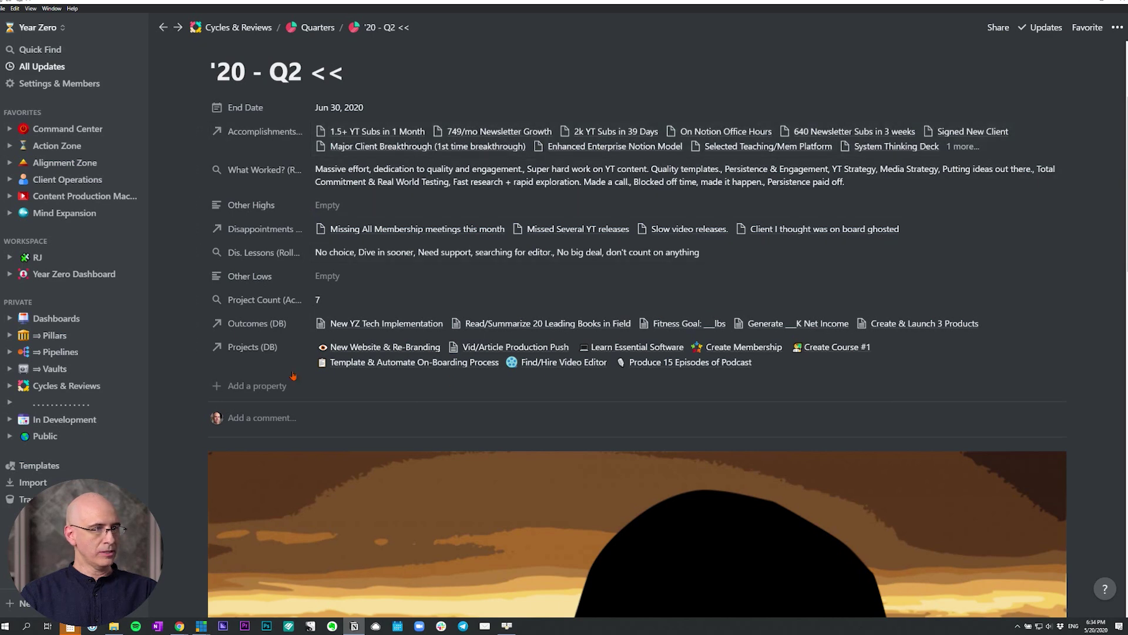
pyautogui.scroll(-10, 351, 263)
# Go through the What's Working?, What's Not Working? and Changes to Plan or Approach? lists without adding entries, and continue to the Process section.
pyautogui.click(325, 255)
pyautogui.click(534, 257)
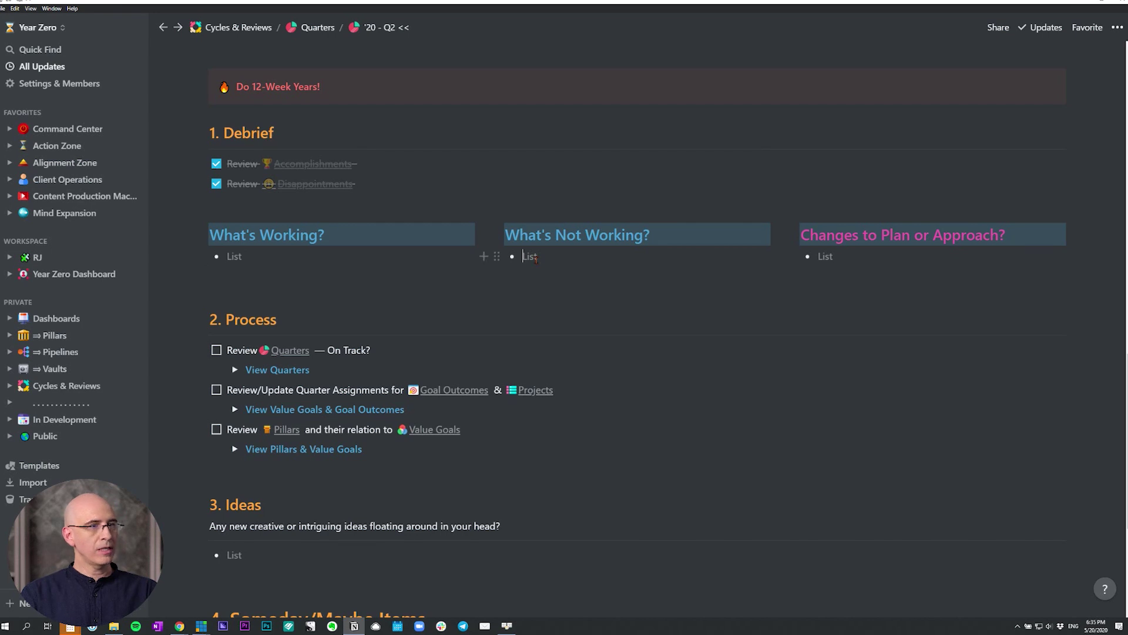
pyautogui.click(831, 261)
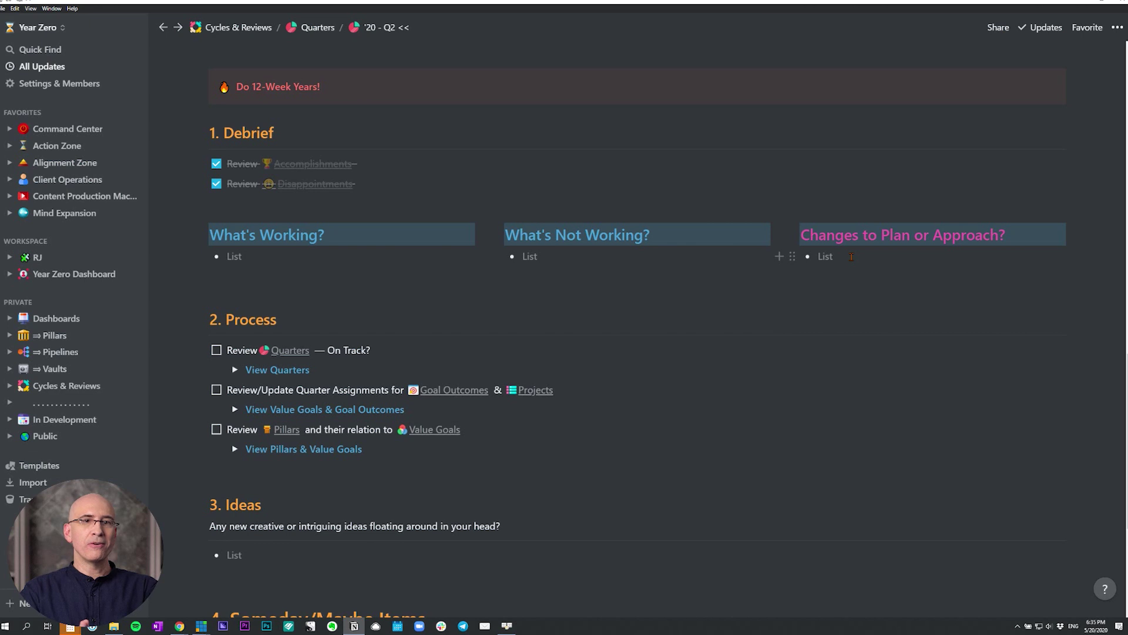
pyautogui.click(283, 257)
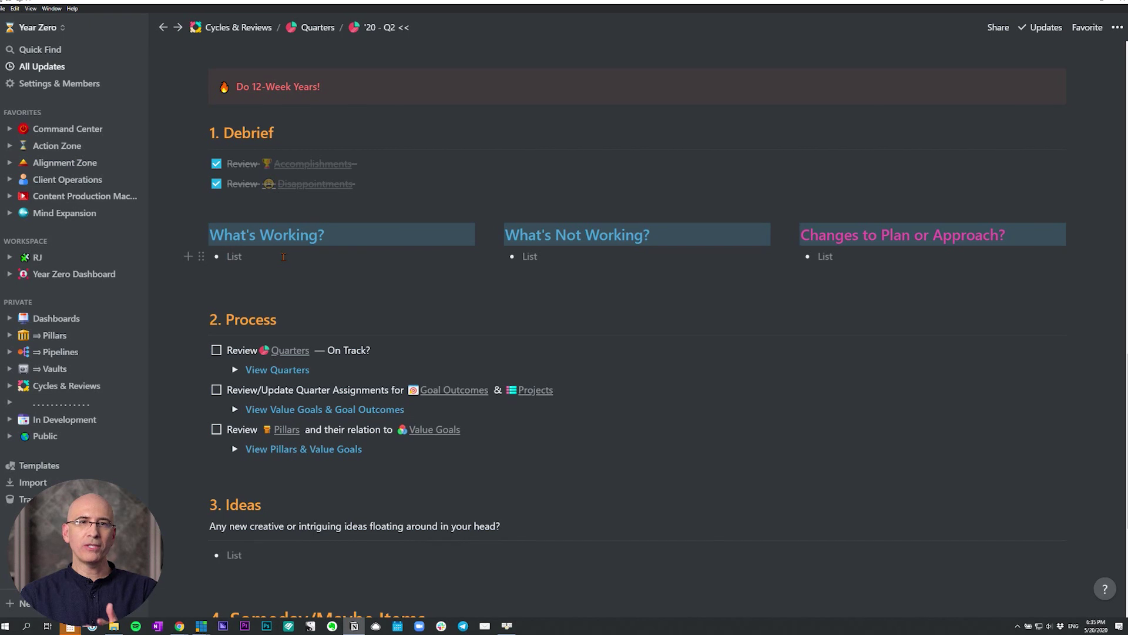
pyautogui.click(283, 257)
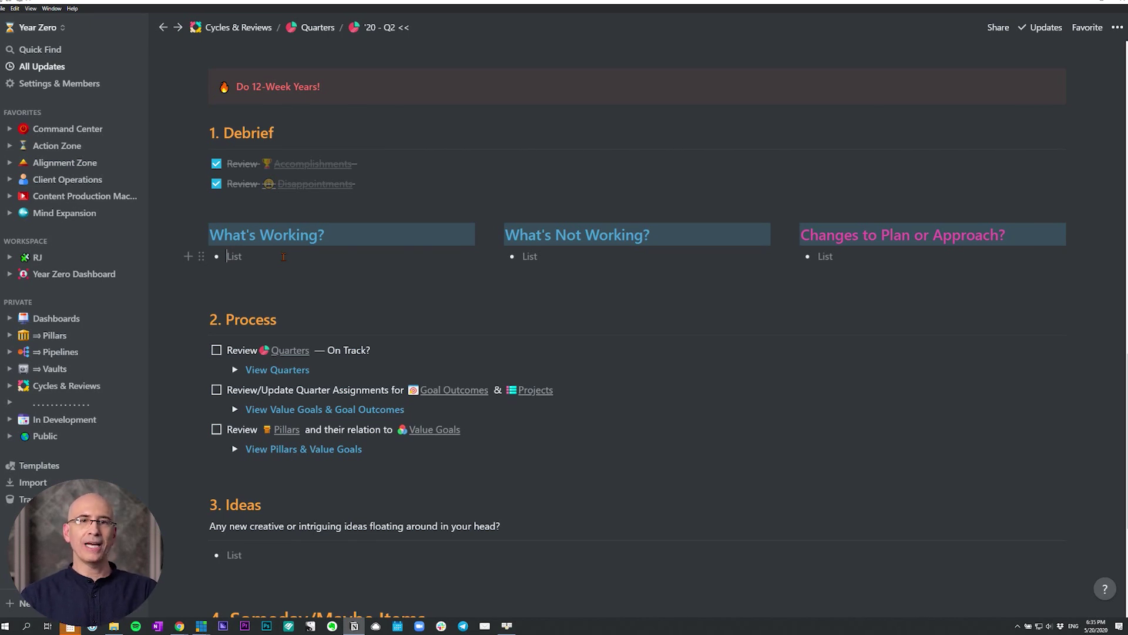
pyautogui.scroll(-2, 284, 256)
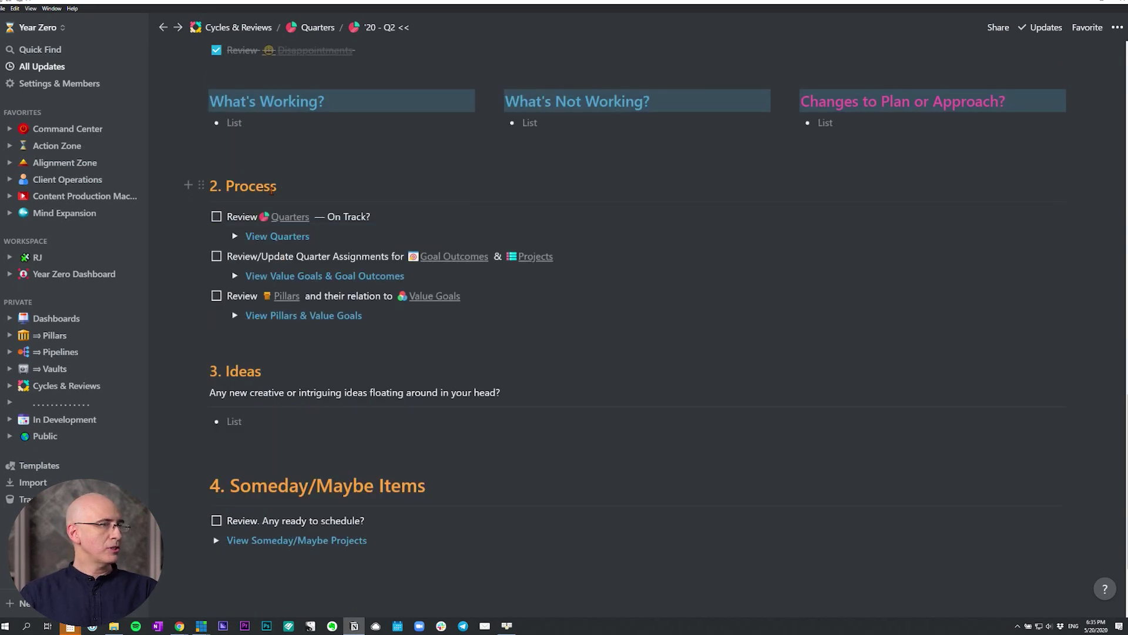
# Review the Quarters table under View Quarters in the Process section, collapse it, and check off the Quarters review item.
pyautogui.scroll(2, 272, 189)
pyautogui.scroll(-1, 216, 390)
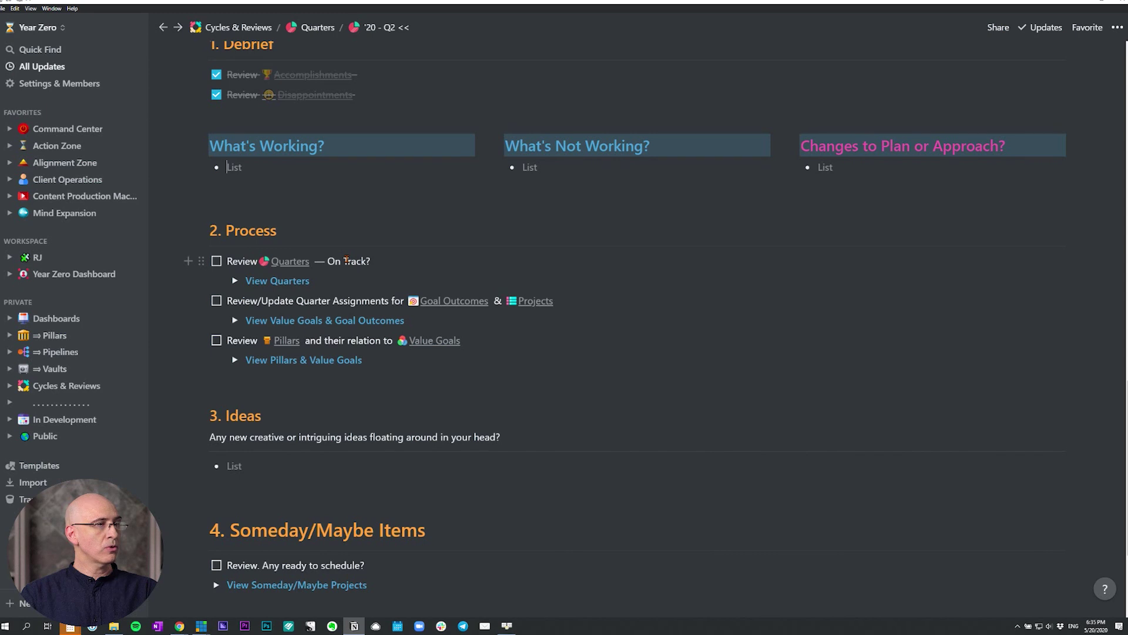
pyautogui.click(235, 281)
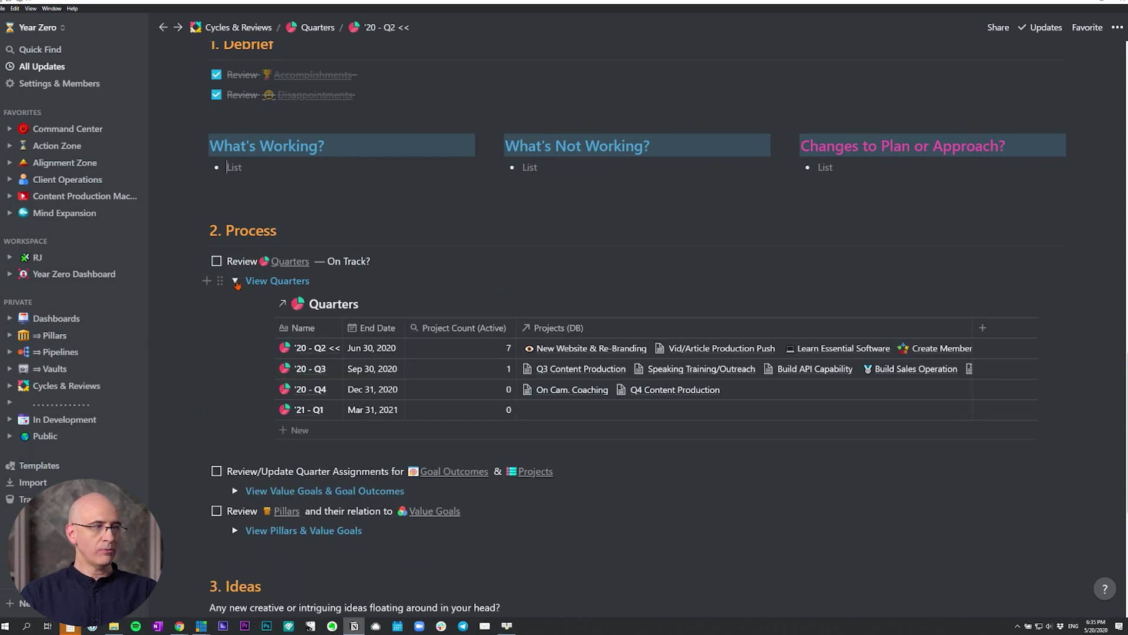
pyautogui.scroll(-2, 237, 285)
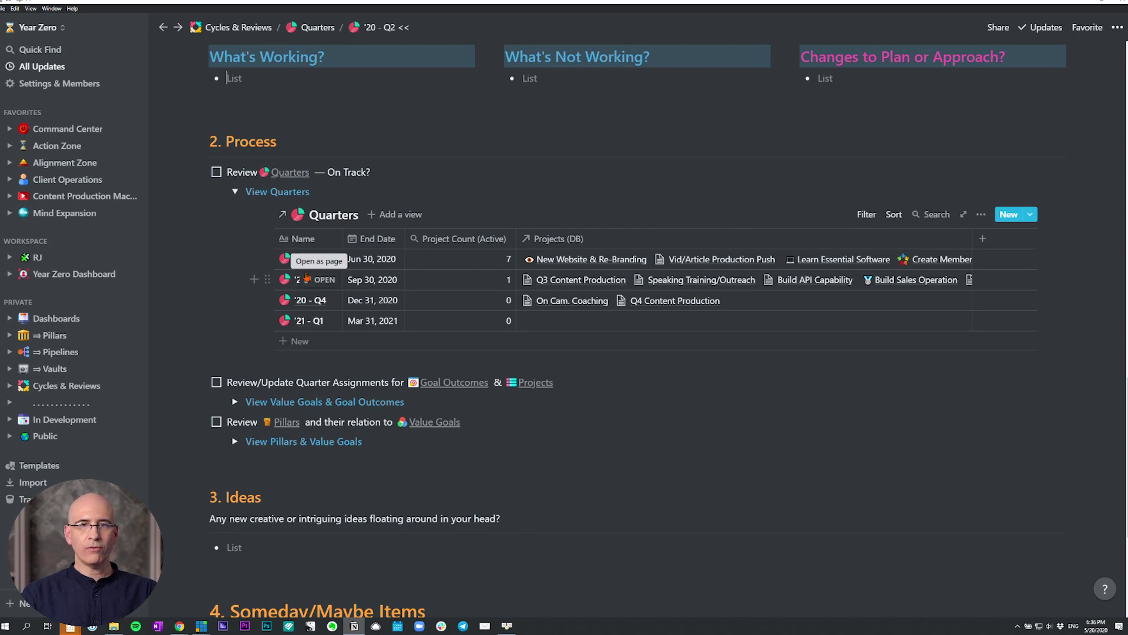
pyautogui.click(235, 192)
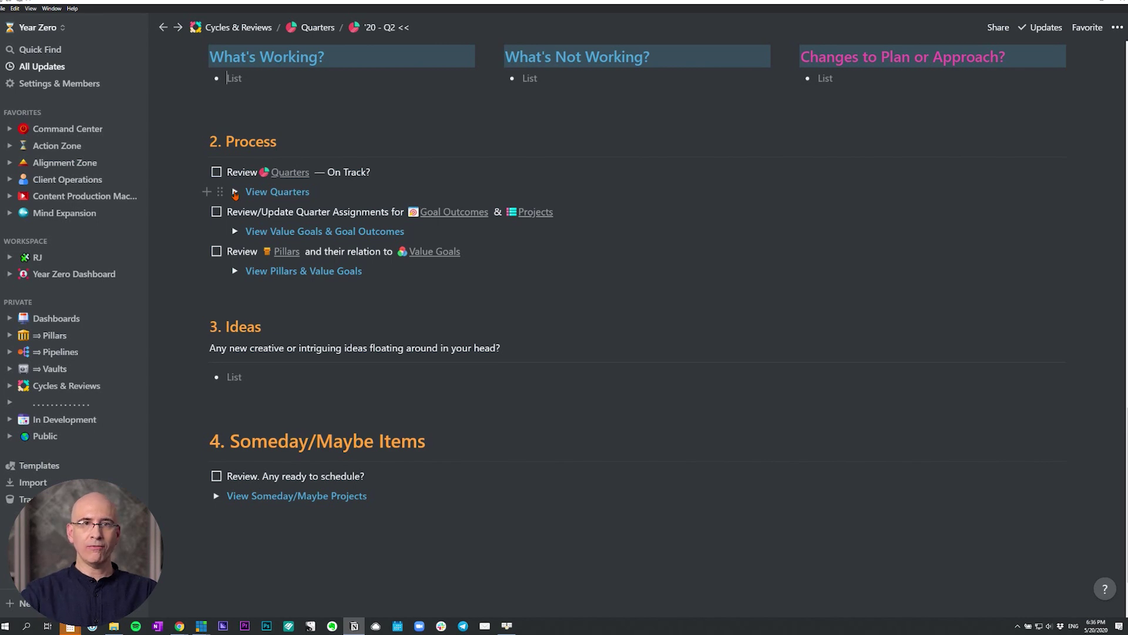
pyautogui.click(216, 172)
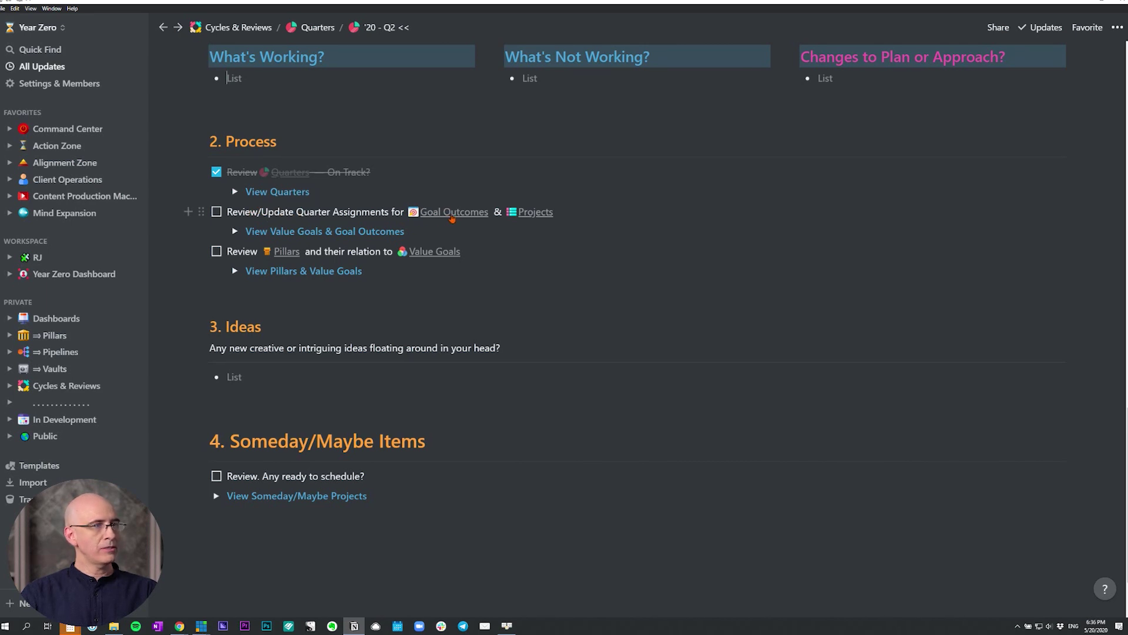
# Look over the Goal Outcomes and Projects tables under View Value Goals & Goal Outcomes, collapse them, and check off the quarter assignments item.
pyautogui.click(234, 231)
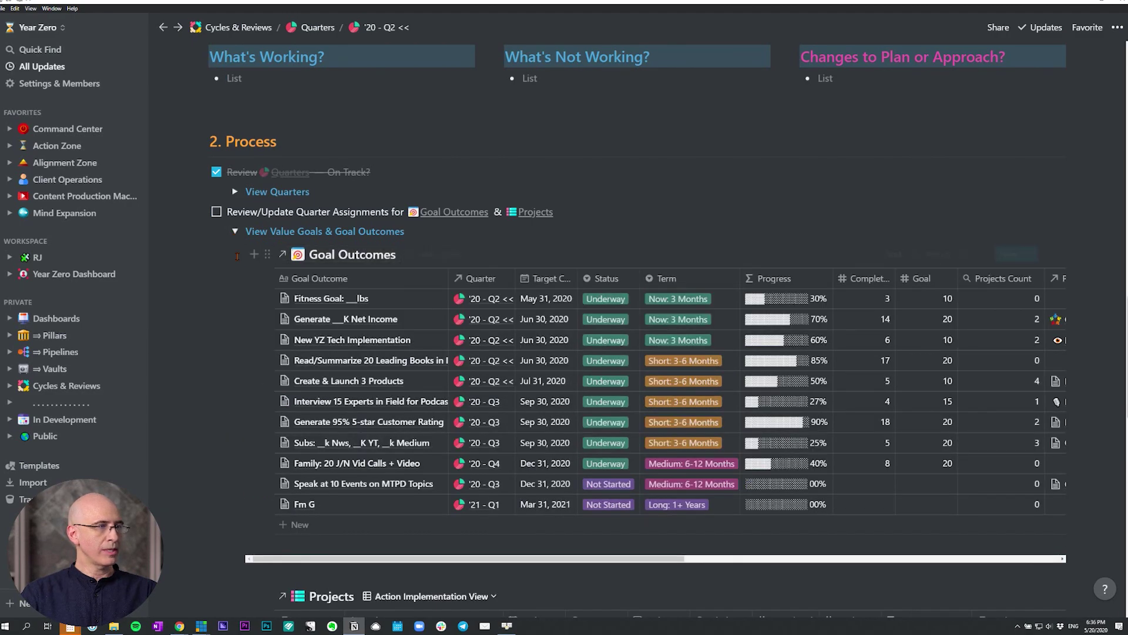
pyautogui.scroll(-5, 331, 241)
pyautogui.scroll(4, 237, 256)
pyautogui.scroll(3, 237, 256)
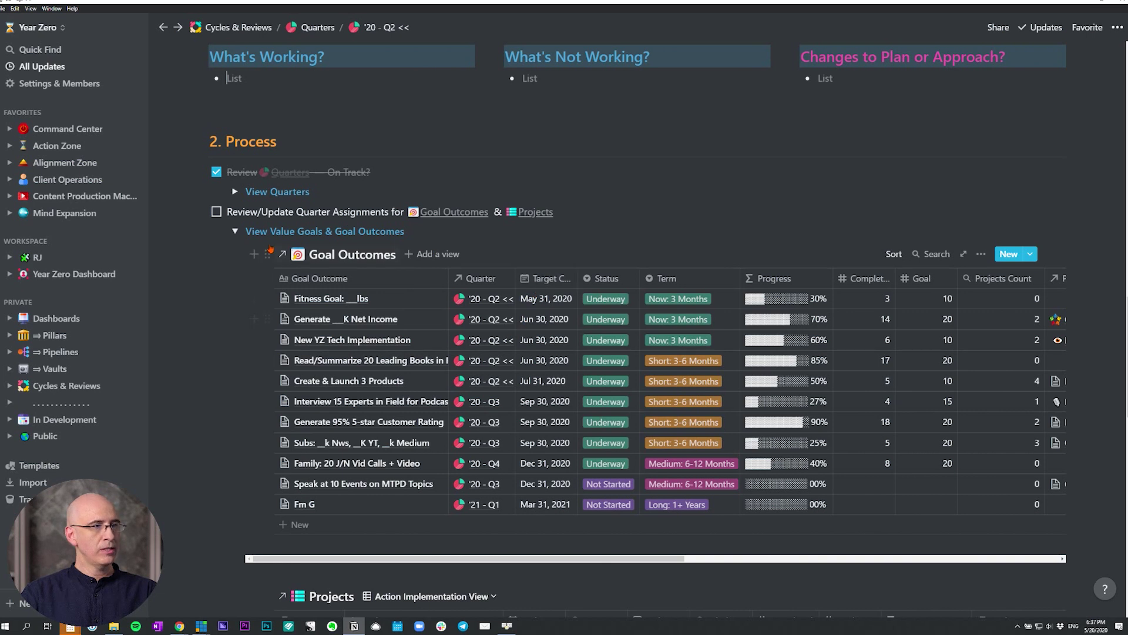
pyautogui.click(234, 231)
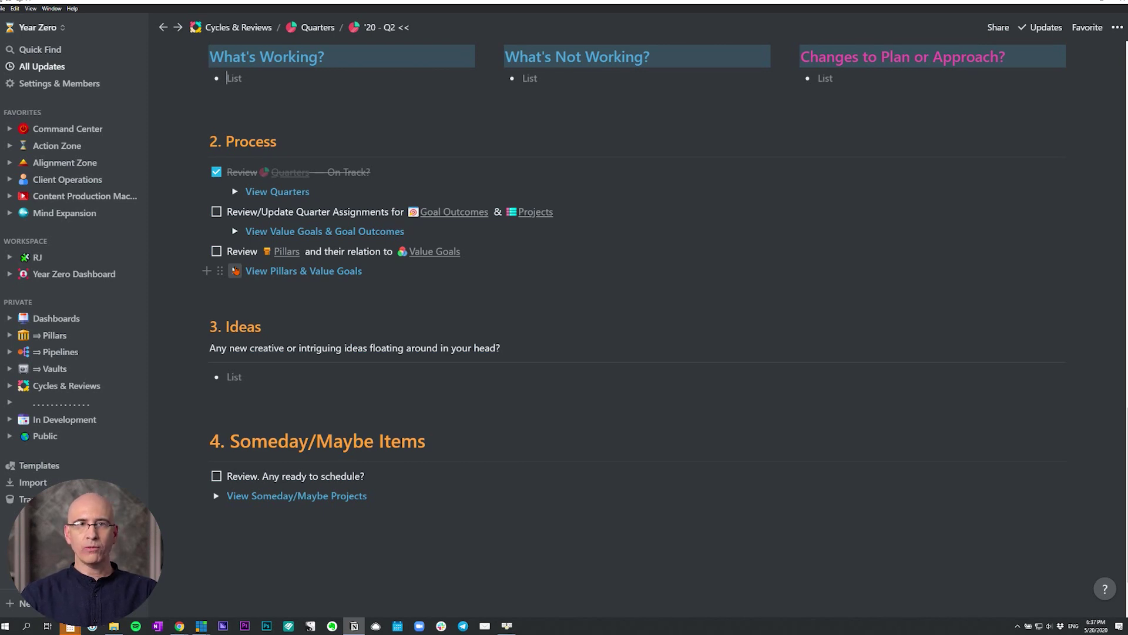
pyautogui.click(216, 212)
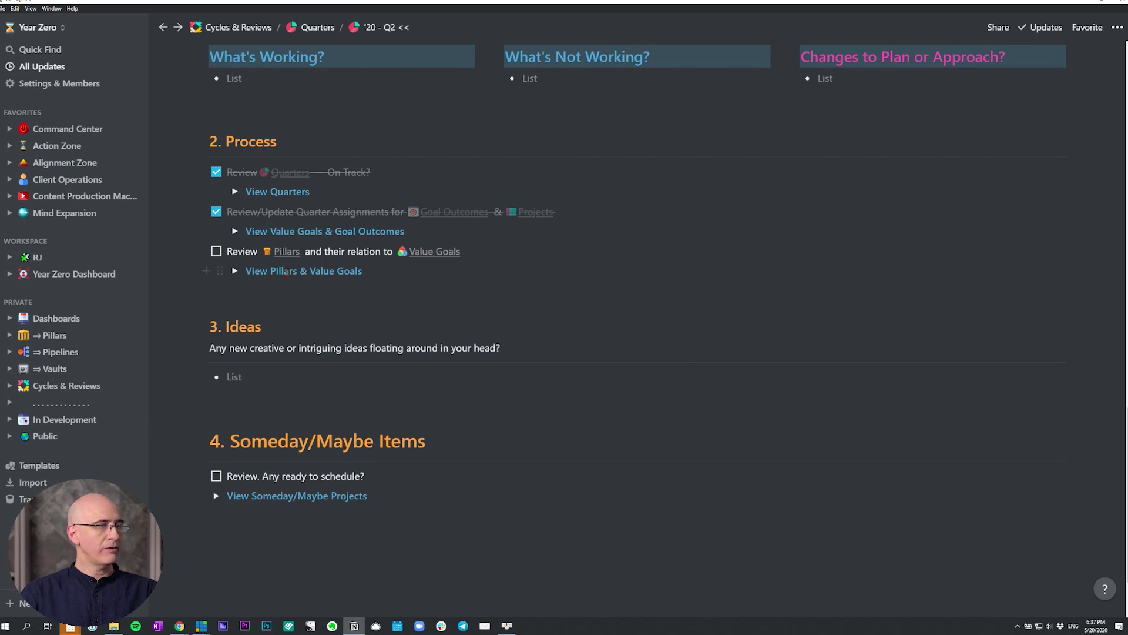
# Examine the Pillars and Value Goals tables under View Pillars & Value Goals, collapse them, and check off the Pillars review item.
pyautogui.click(234, 271)
pyautogui.scroll(-3, 233, 271)
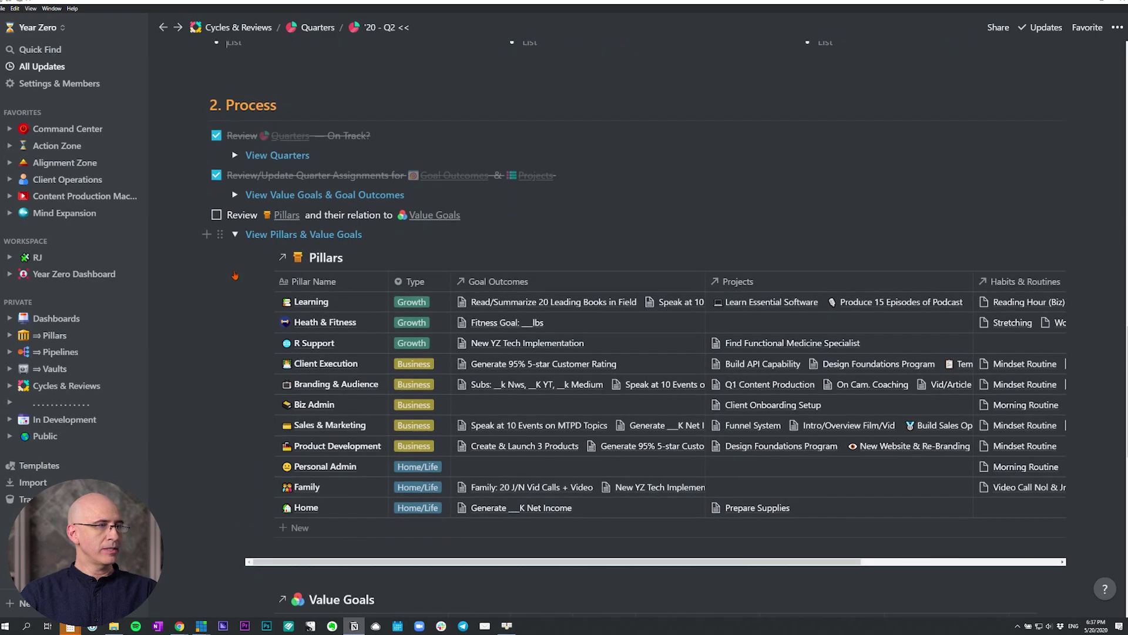
pyautogui.scroll(-3, 233, 271)
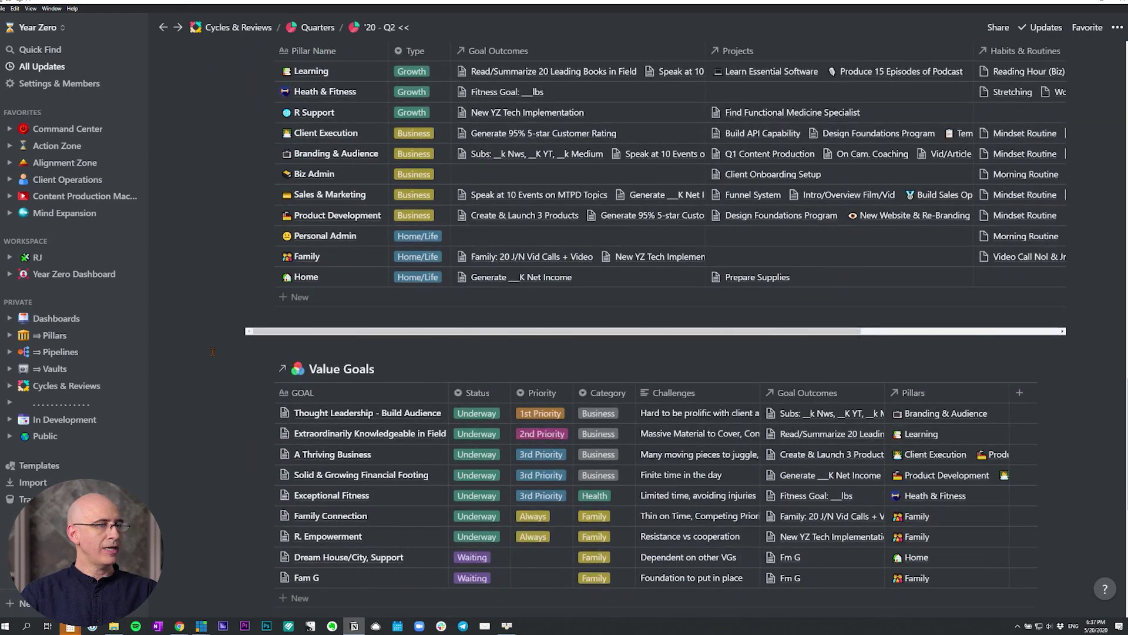
pyautogui.scroll(1, 350, 175)
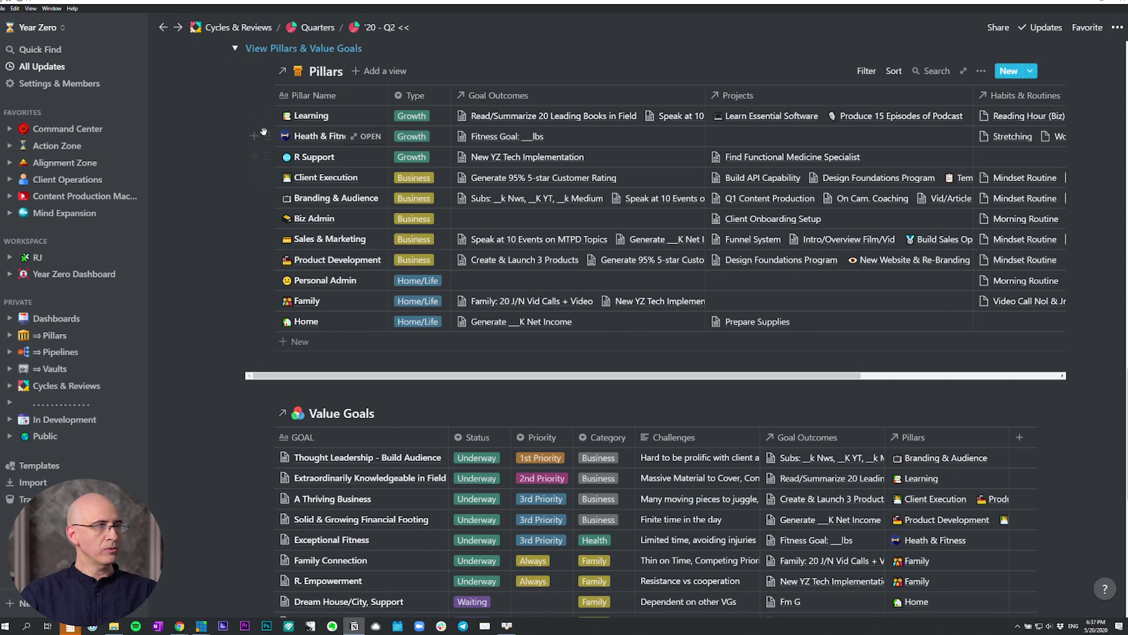
pyautogui.click(234, 49)
pyautogui.scroll(2, 235, 81)
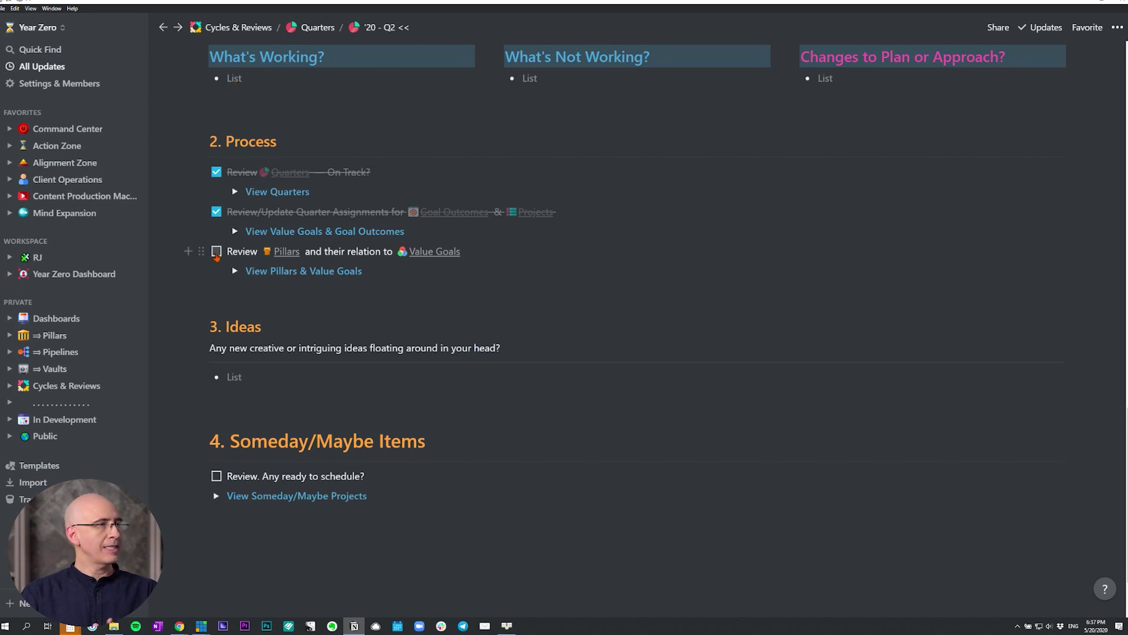
pyautogui.click(217, 251)
# Pass the Ideas list without adding entries, inspect the Someday/Maybe projects and their filter, collapse them, and check off the Someday/Maybe review item.
pyautogui.scroll(-2, 216, 251)
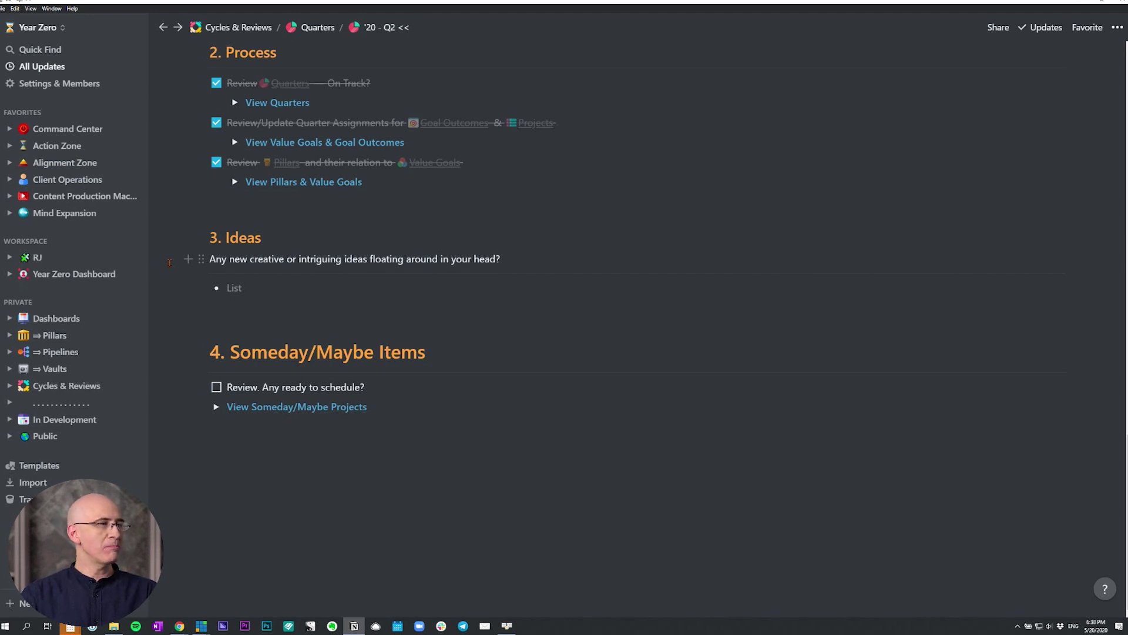
pyautogui.click(263, 279)
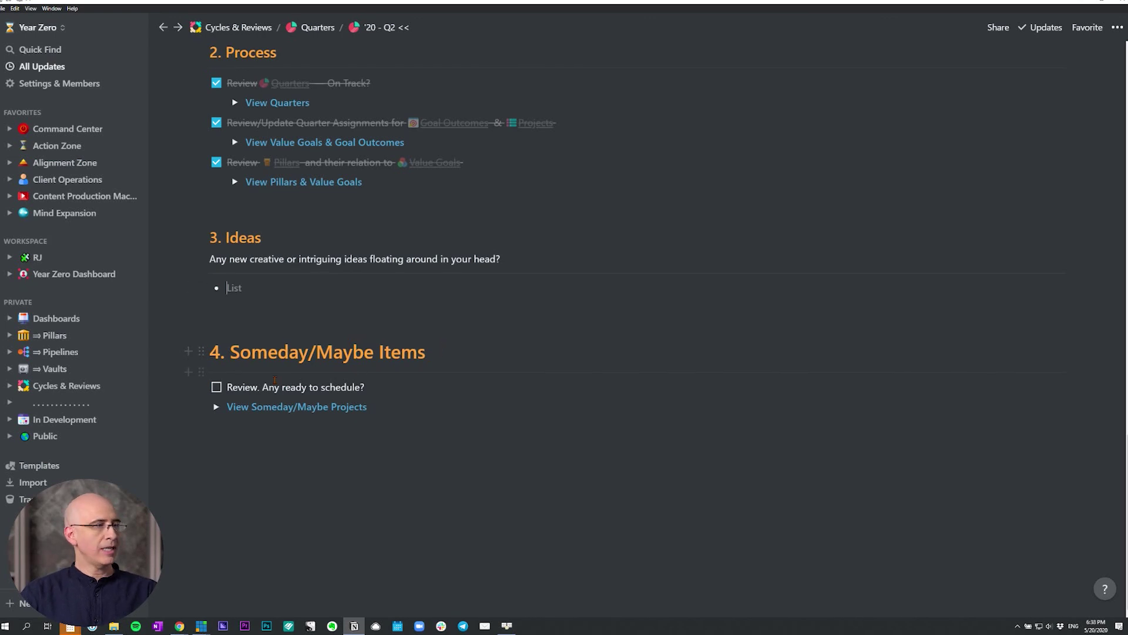
pyautogui.click(216, 407)
pyautogui.scroll(-2, 218, 409)
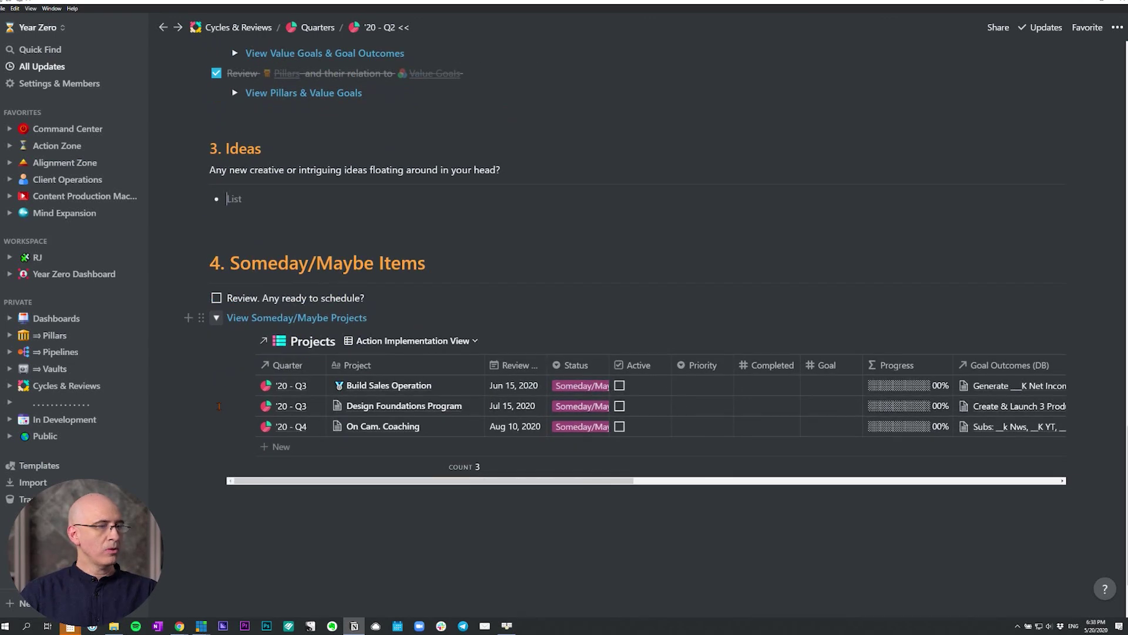
pyautogui.click(864, 340)
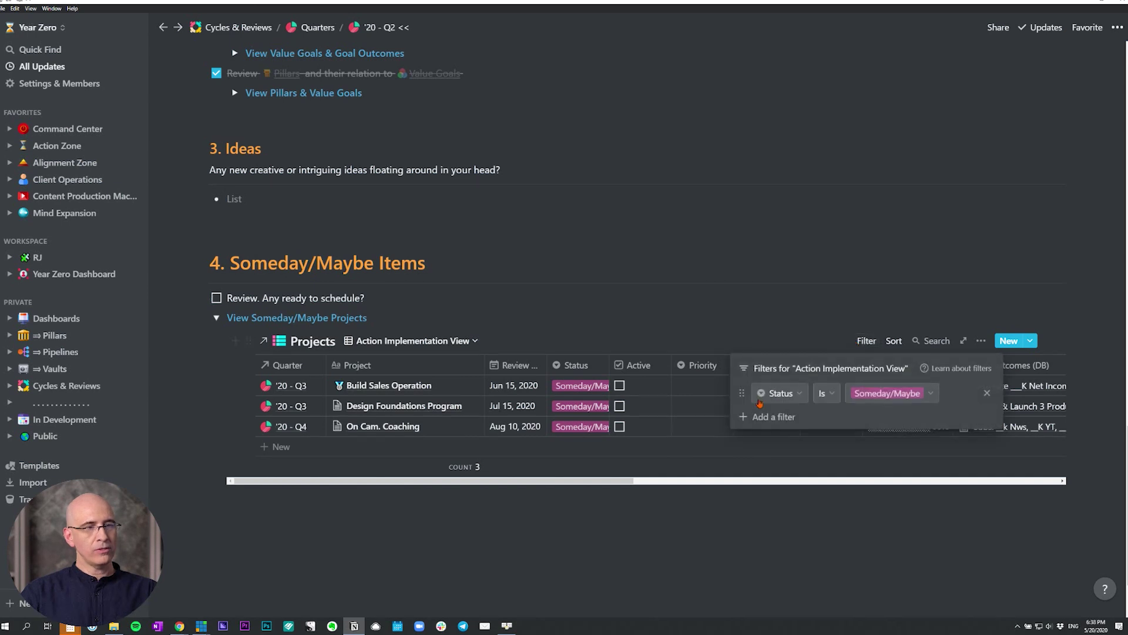
pyautogui.click(778, 294)
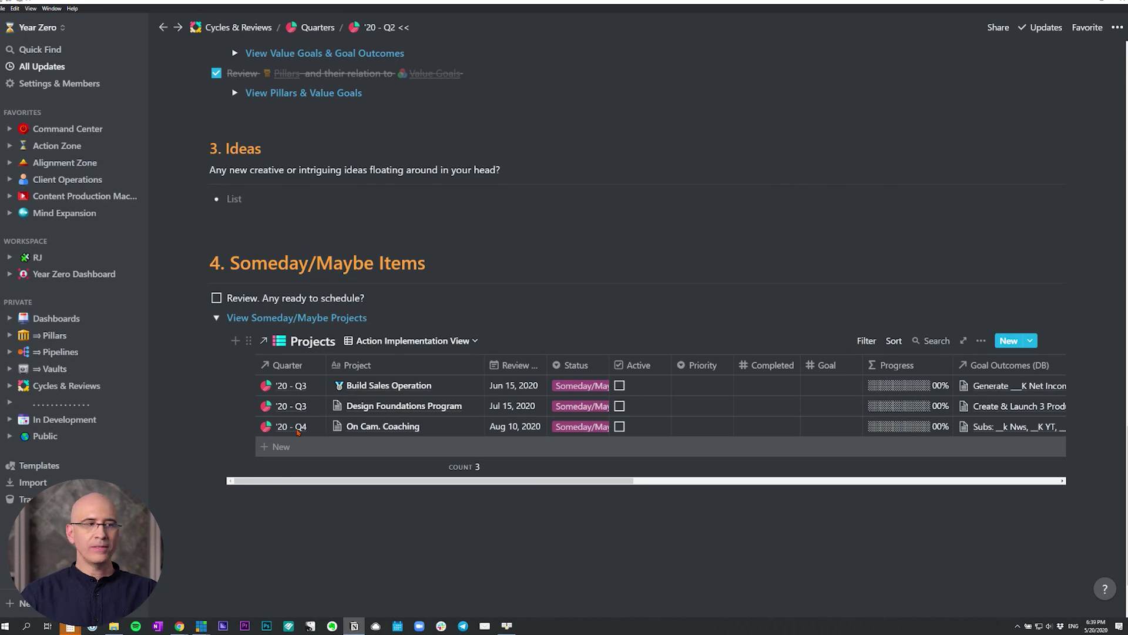
pyautogui.click(216, 318)
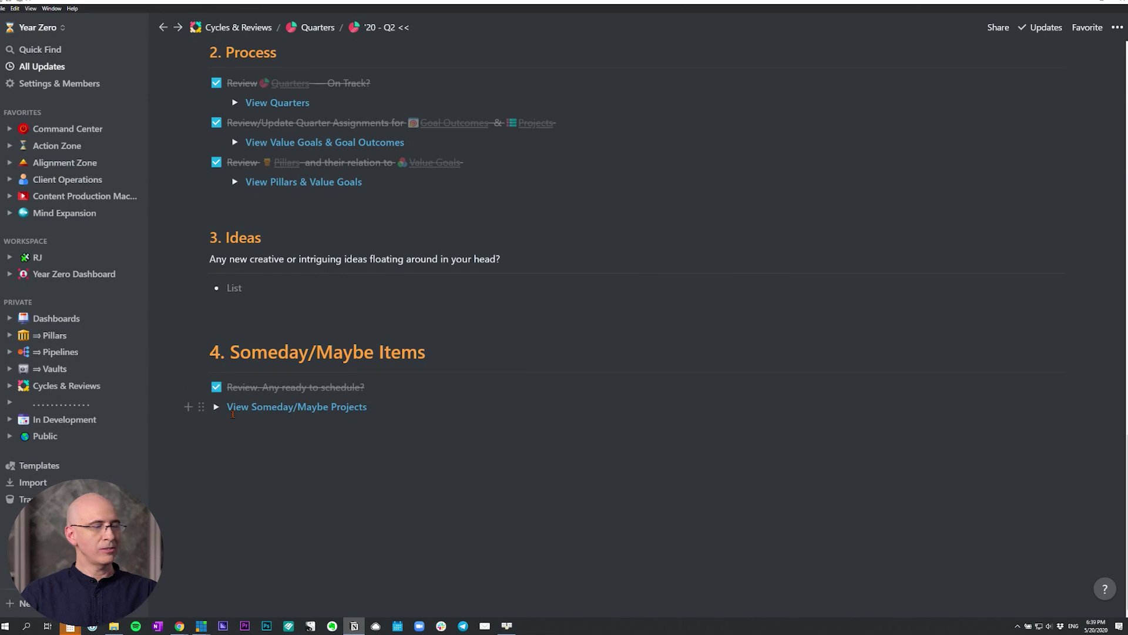
pyautogui.scroll(10, 311, 409)
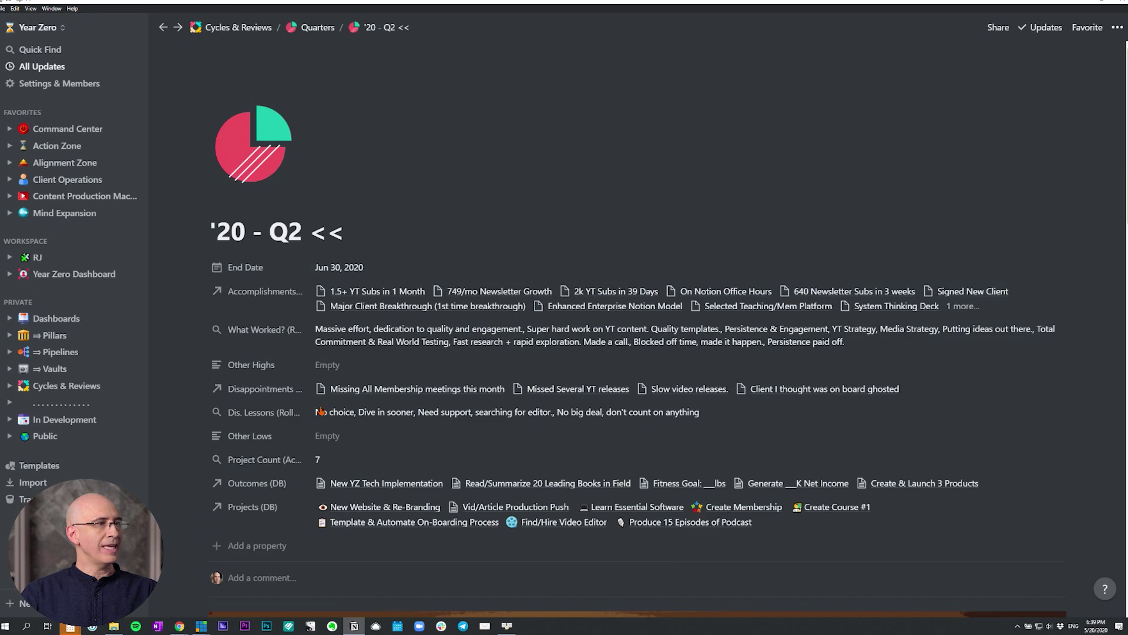